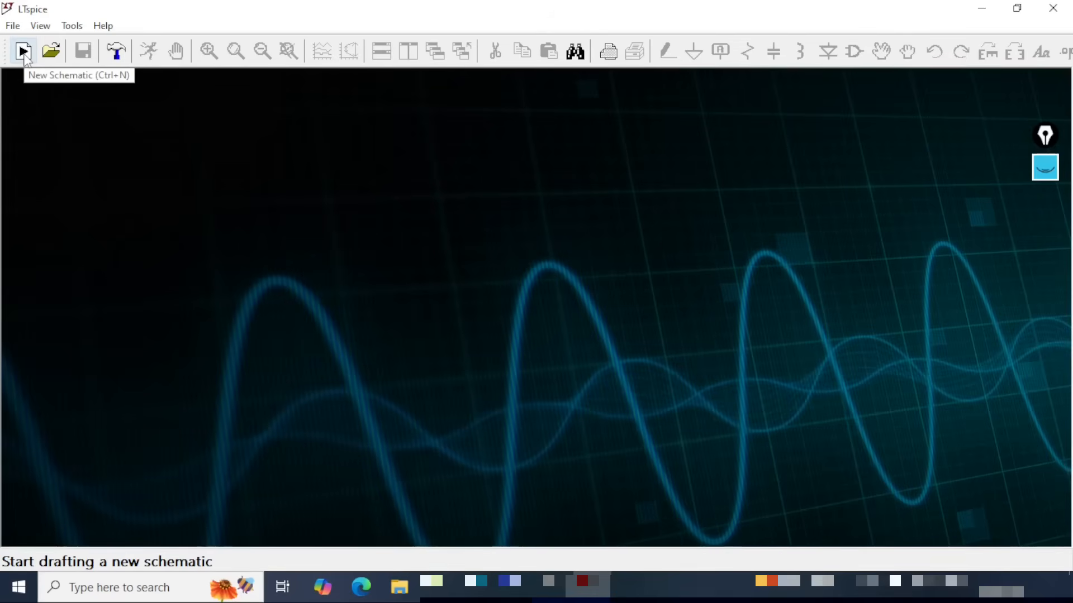
- Create a new schematic and save it as LCR-Parallel-Circuit-2 in the TechSimplifiedTV folder
left_click(23, 51)
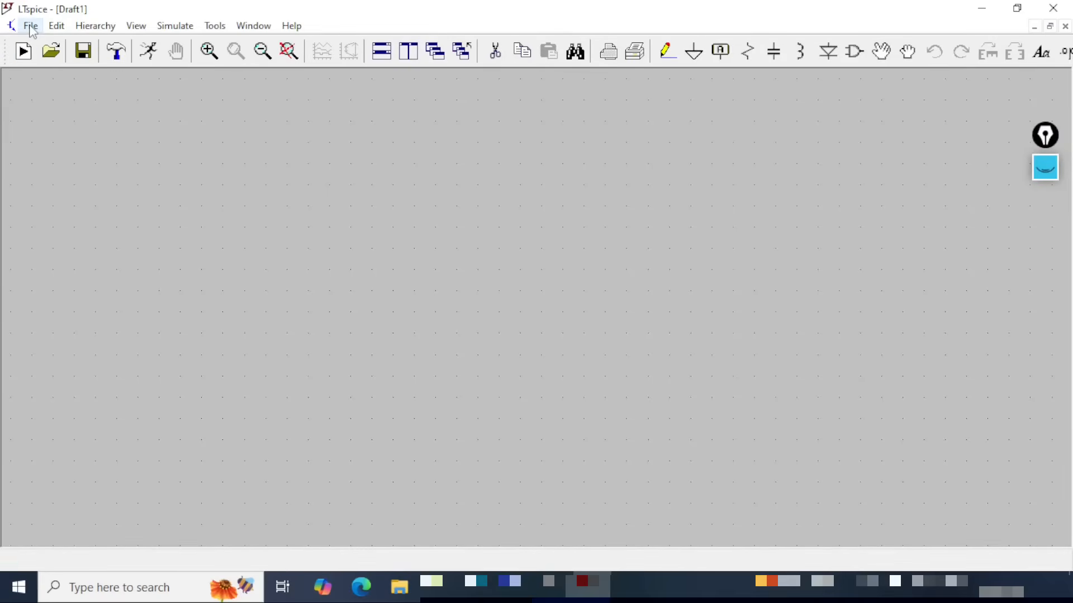
left_click(31, 27)
left_click(124, 173)
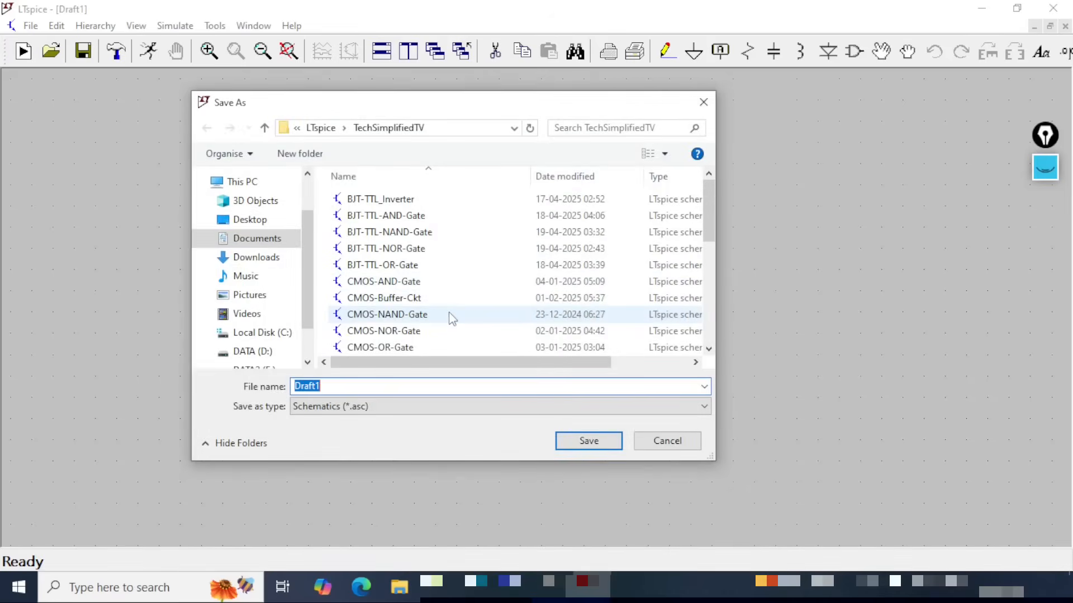
type("LCR-Parallel-Circuit-2")
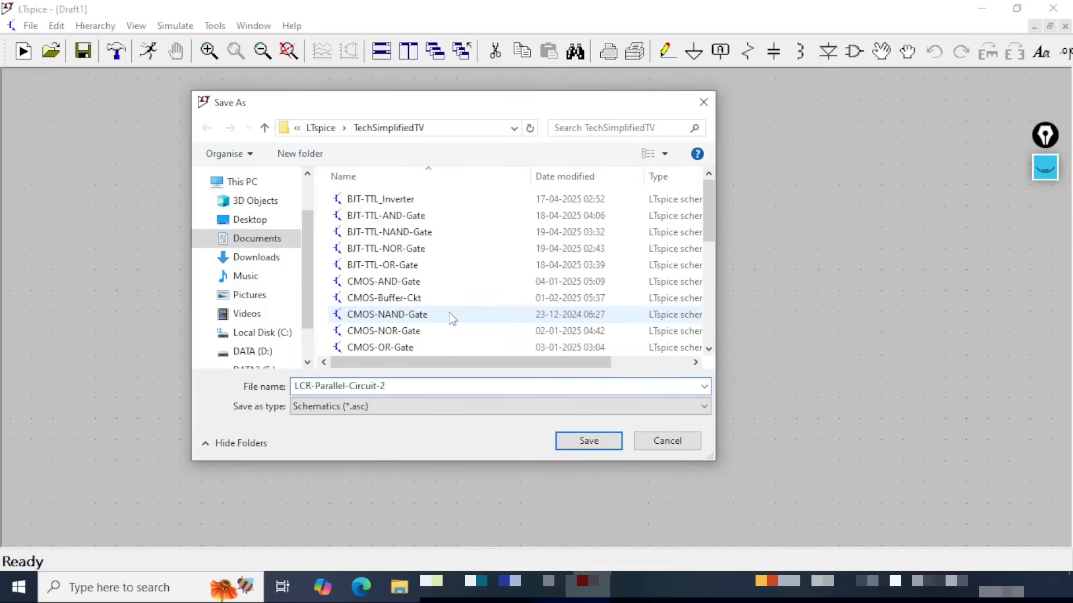
left_click(583, 442)
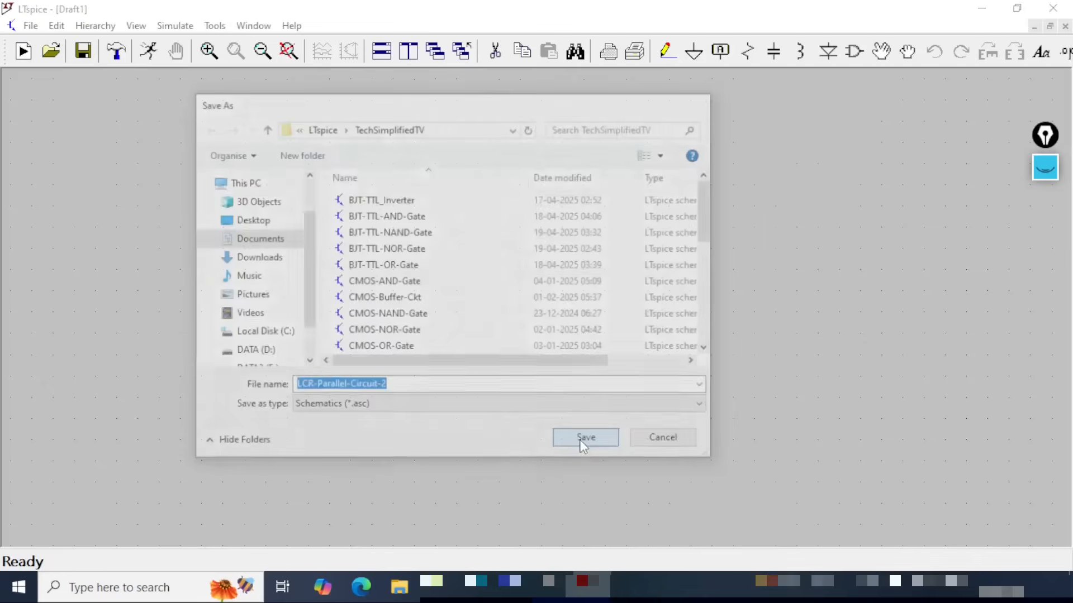
mouse_move(13, 19)
left_mouse_down()
mouse_move(164, 16)
mouse_move(161, 5)
mouse_move(84, 1)
mouse_move(8, 24)
left_mouse_up()
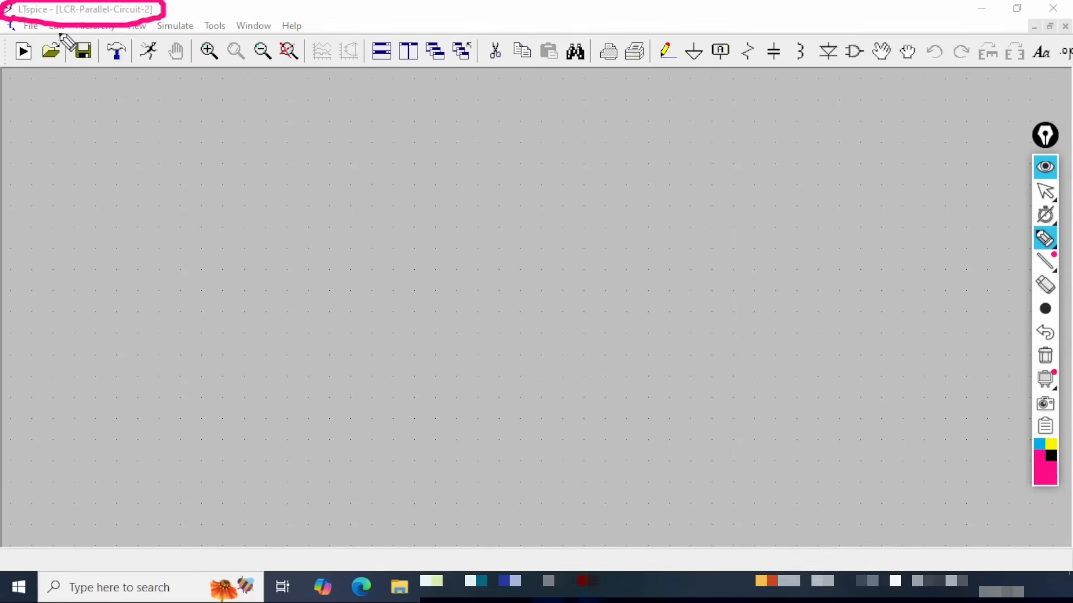
mouse_move(175, 7)
left_mouse_down()
mouse_move(193, 15)
mouse_move(217, 2)
left_mouse_up()
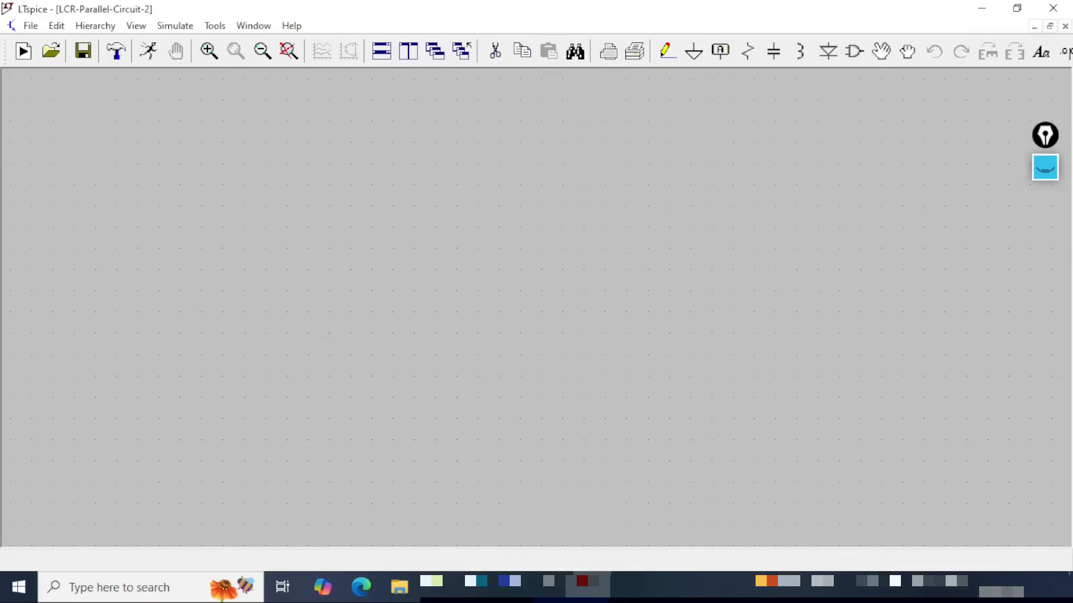
- Place a voltage source on the empty sheet and a resistor rotated to horizontal above and to the right of it
key("v")
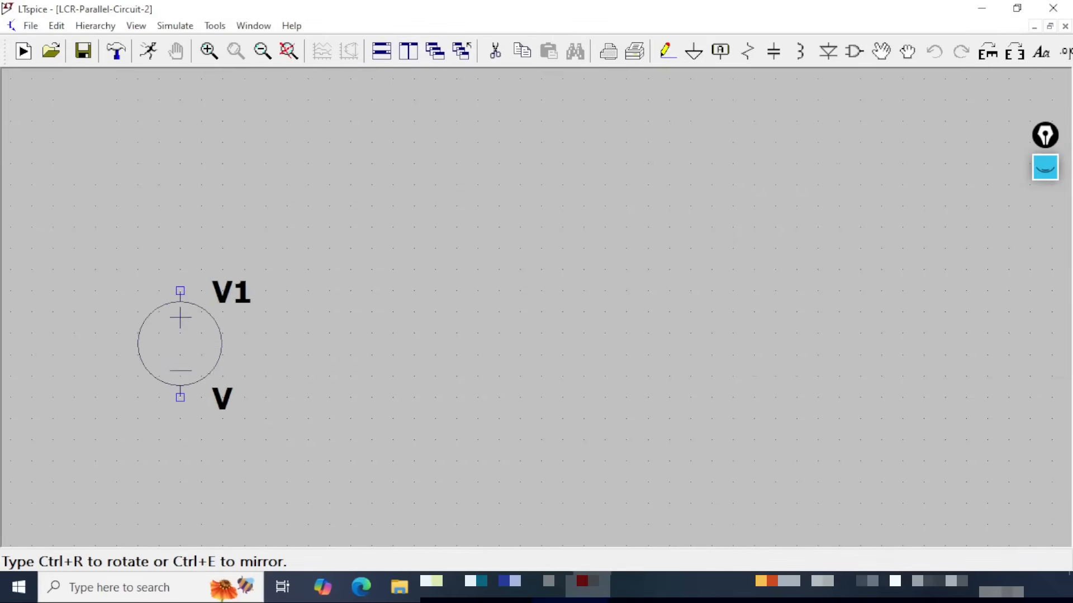
left_click(222, 335)
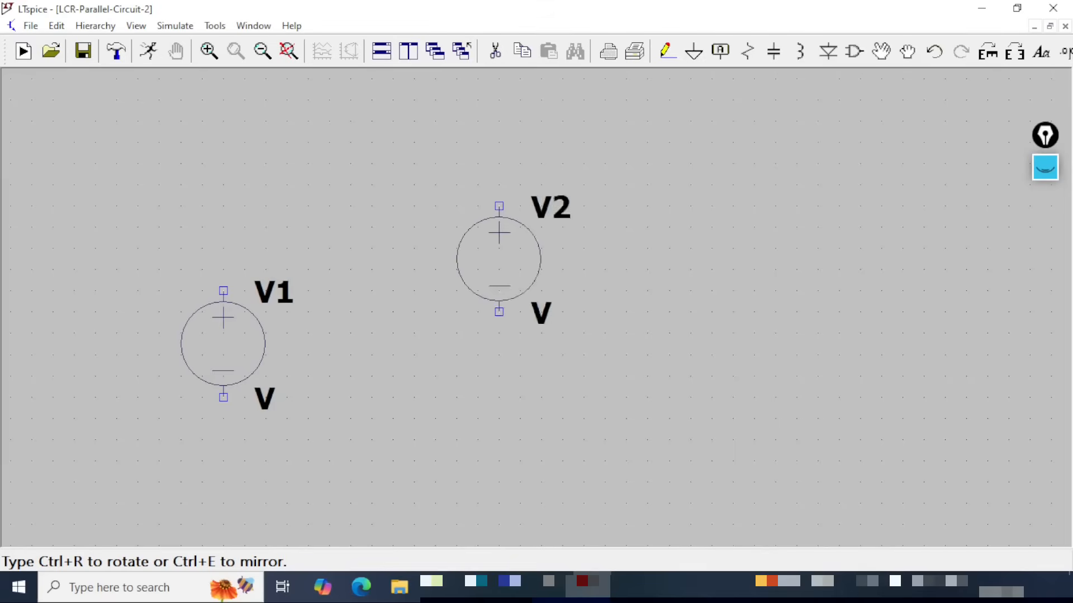
key("Escape")
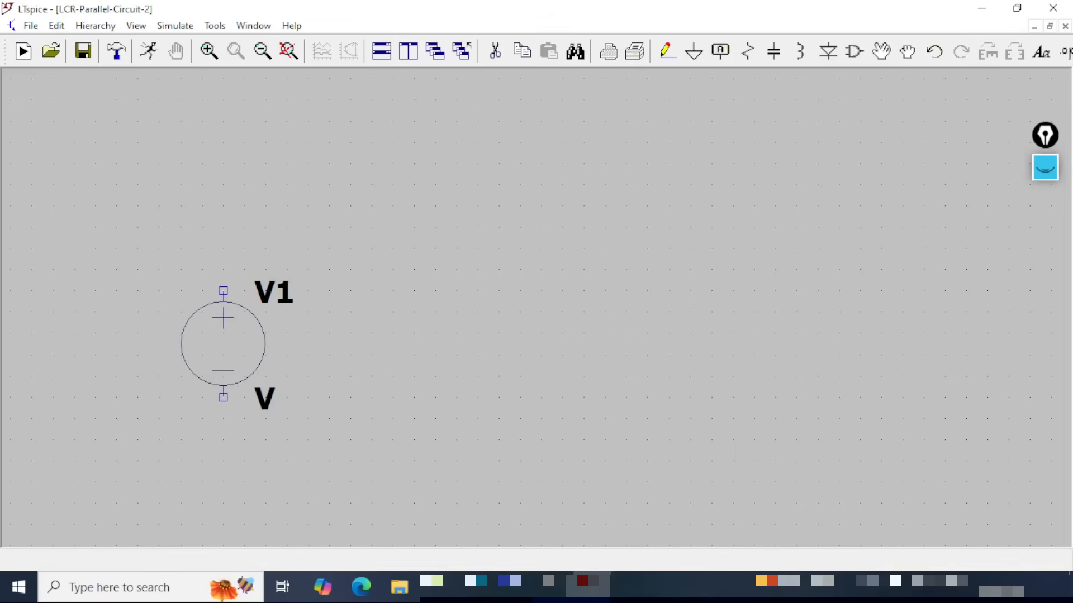
key("r")
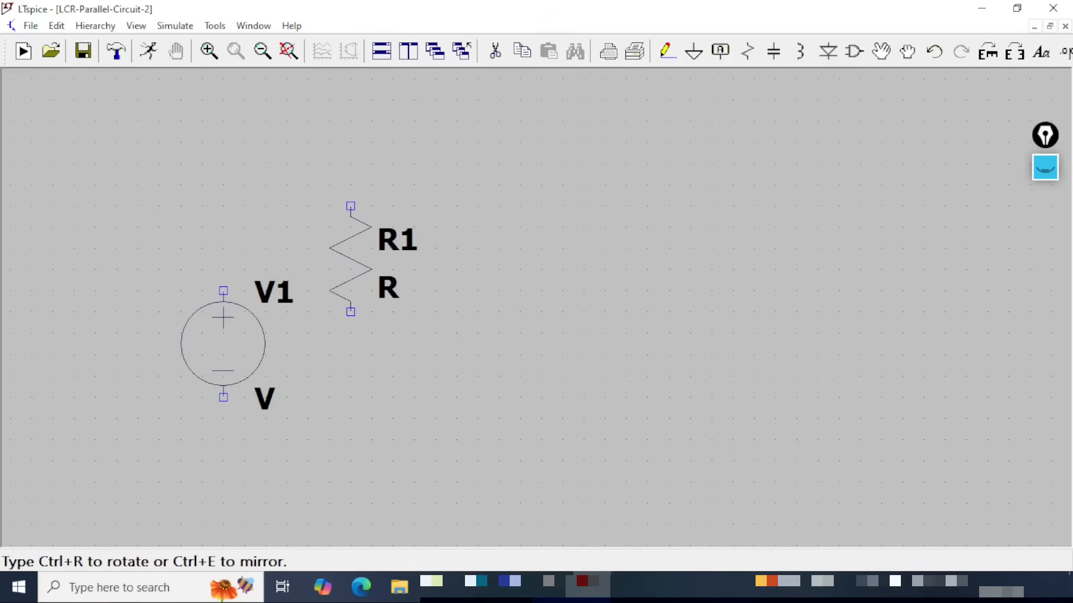
key("ctrl+r")
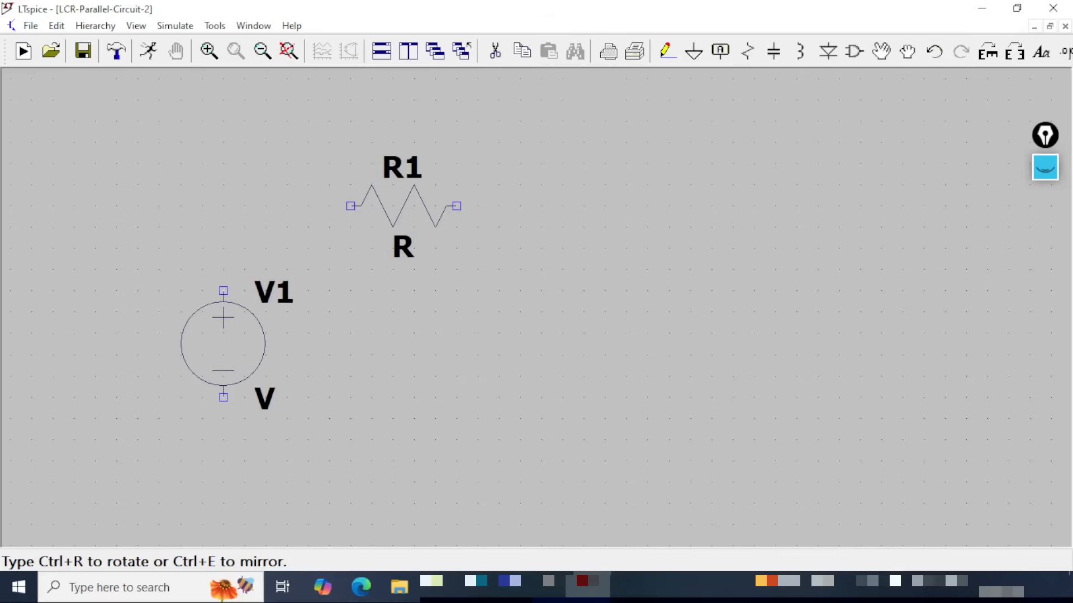
left_click(403, 206)
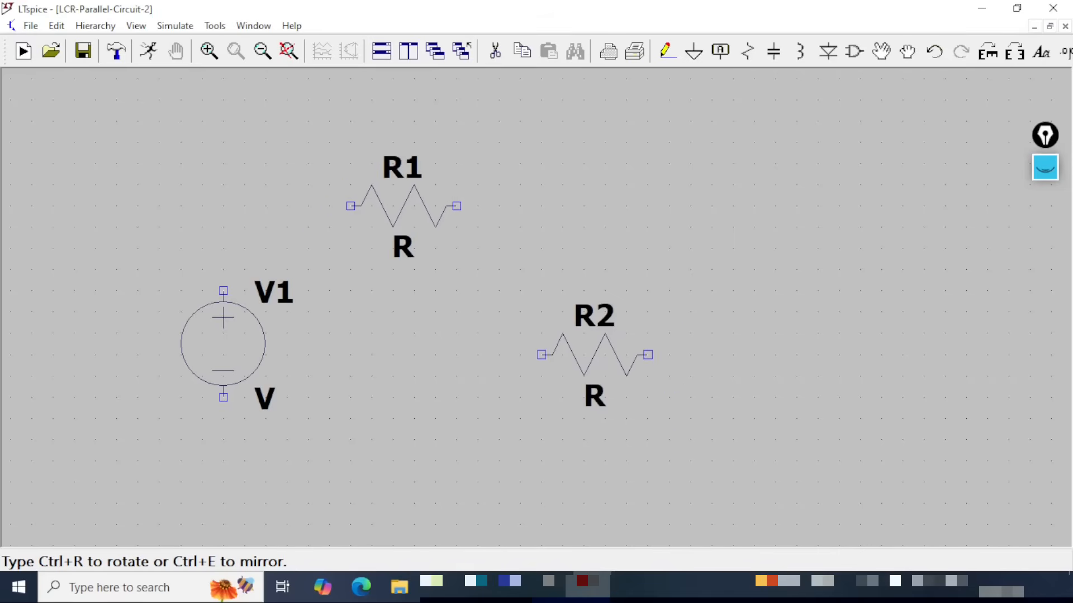
key("Escape")
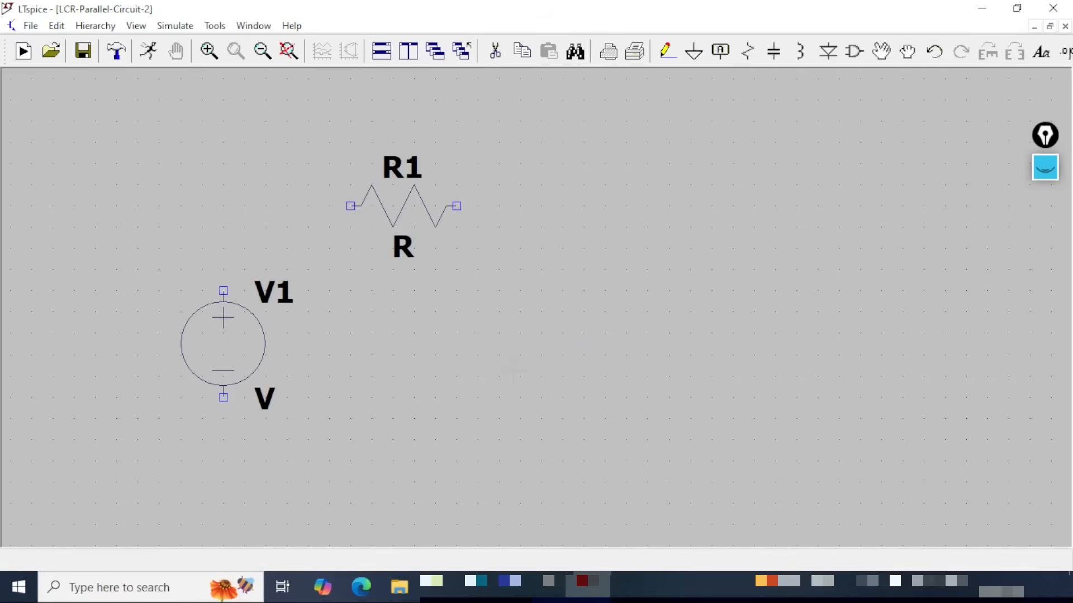
- Place a vertical inductor to the right of the source, level with it, and a vertical capacitor beside the inductor
key("l")
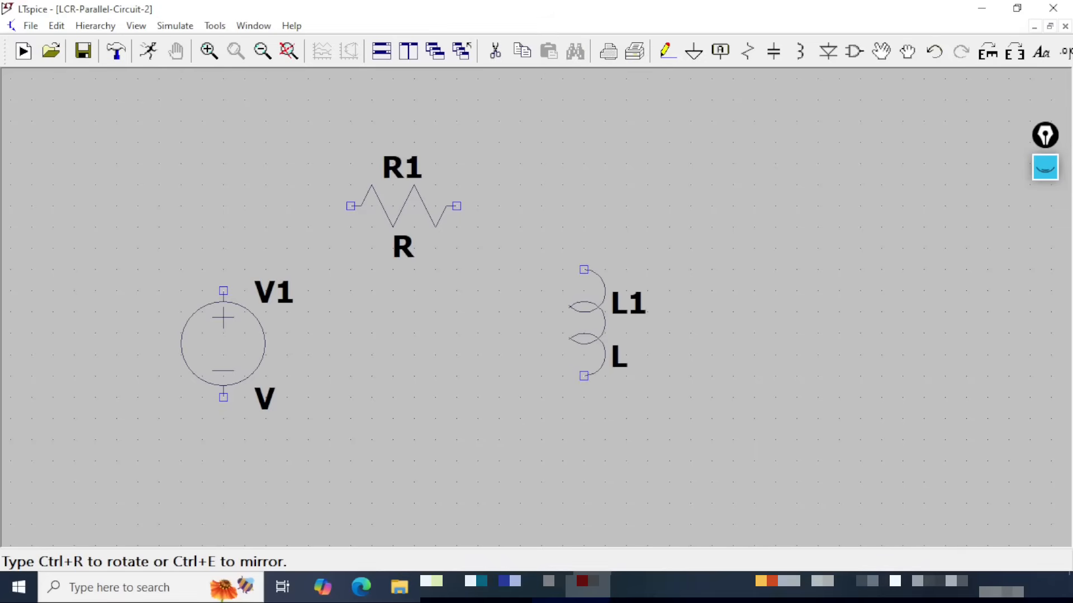
left_click(587, 344)
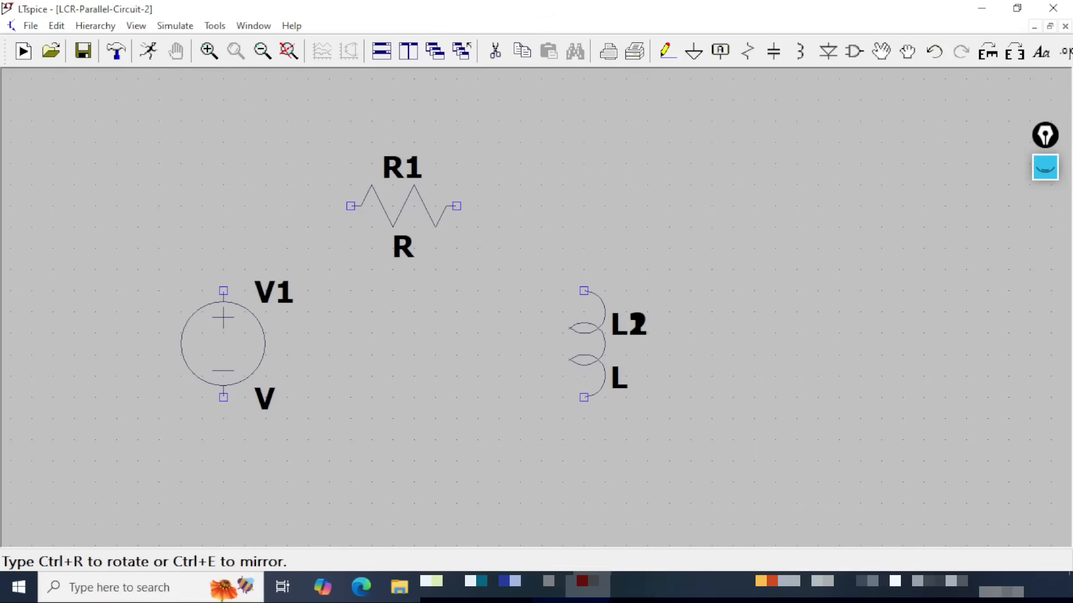
key("Escape")
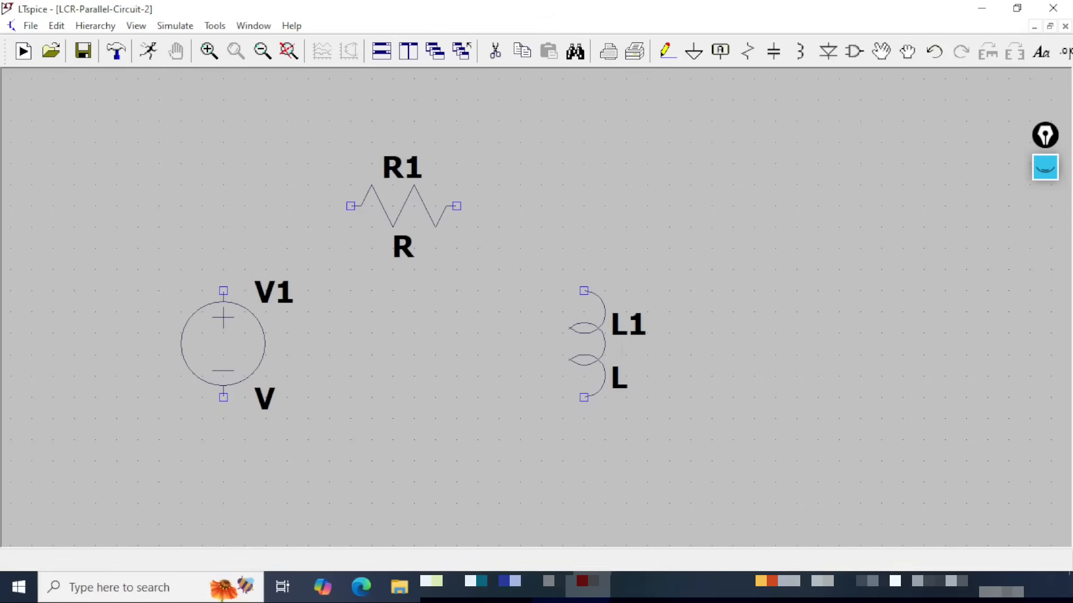
key("c")
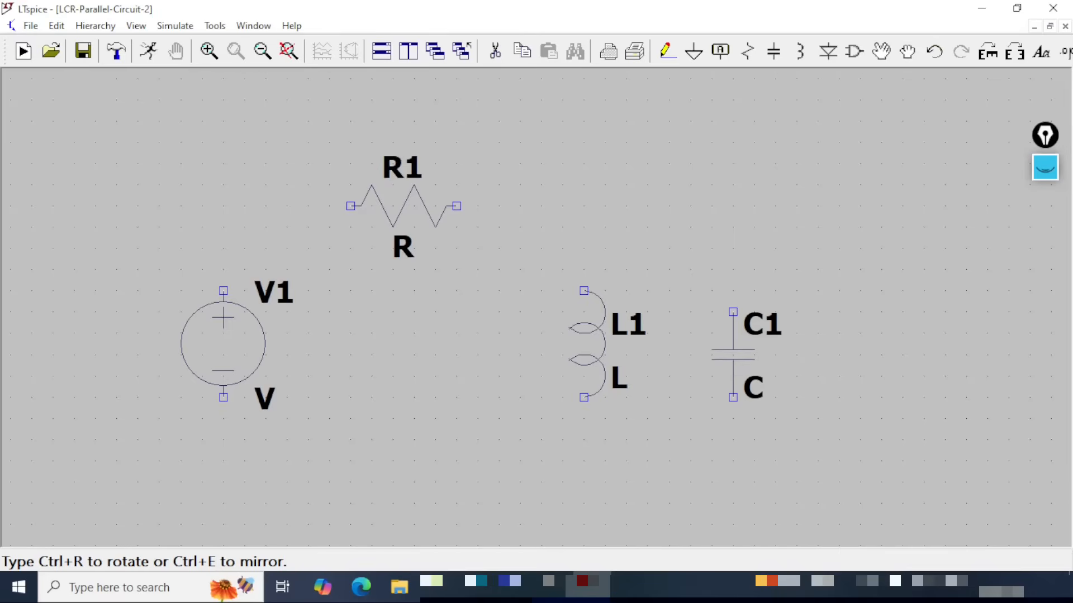
left_click(733, 355)
key("Escape")
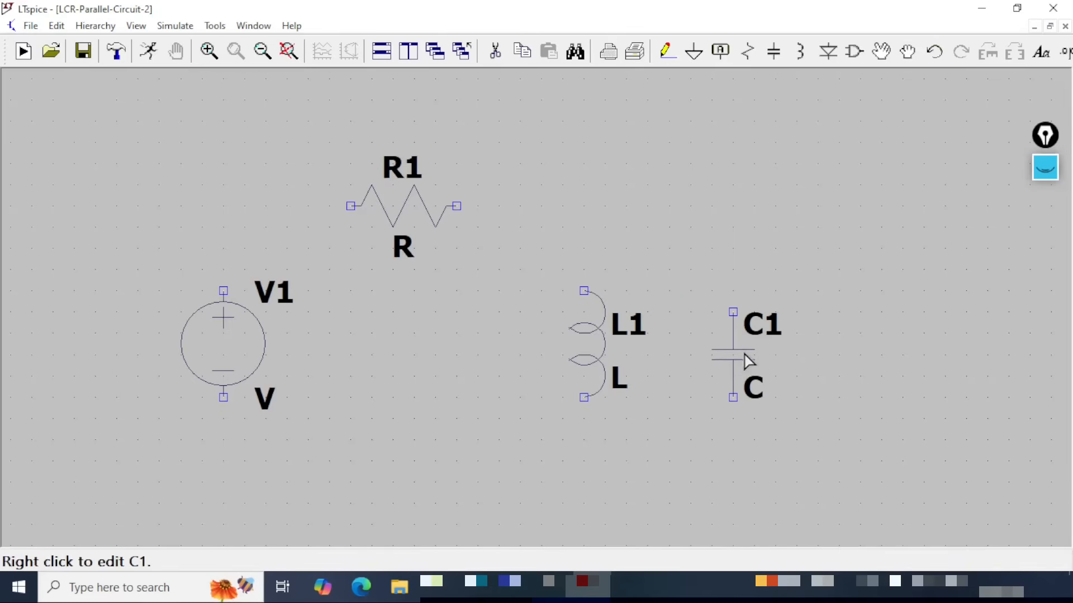
- Place a second resistor vertically to the right of capacitor C1, level with the inductor
key("r")
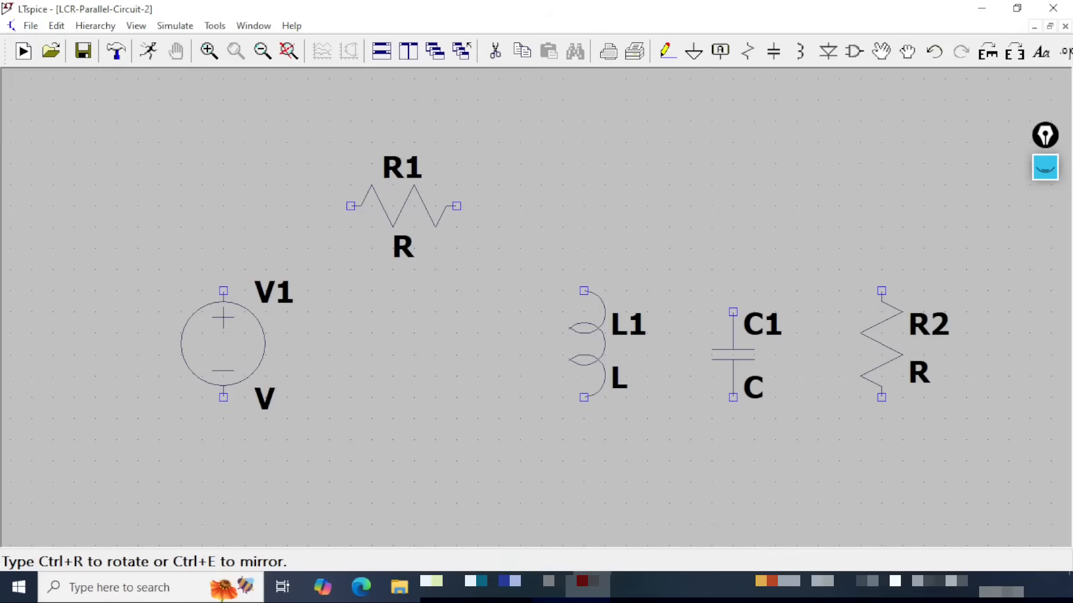
left_click(881, 344)
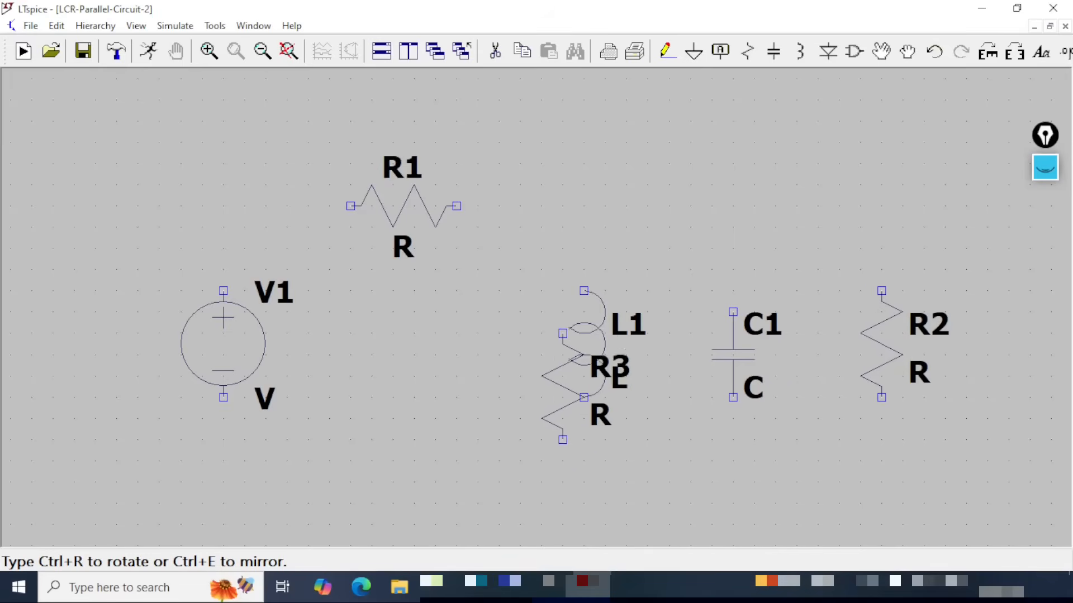
key("Escape")
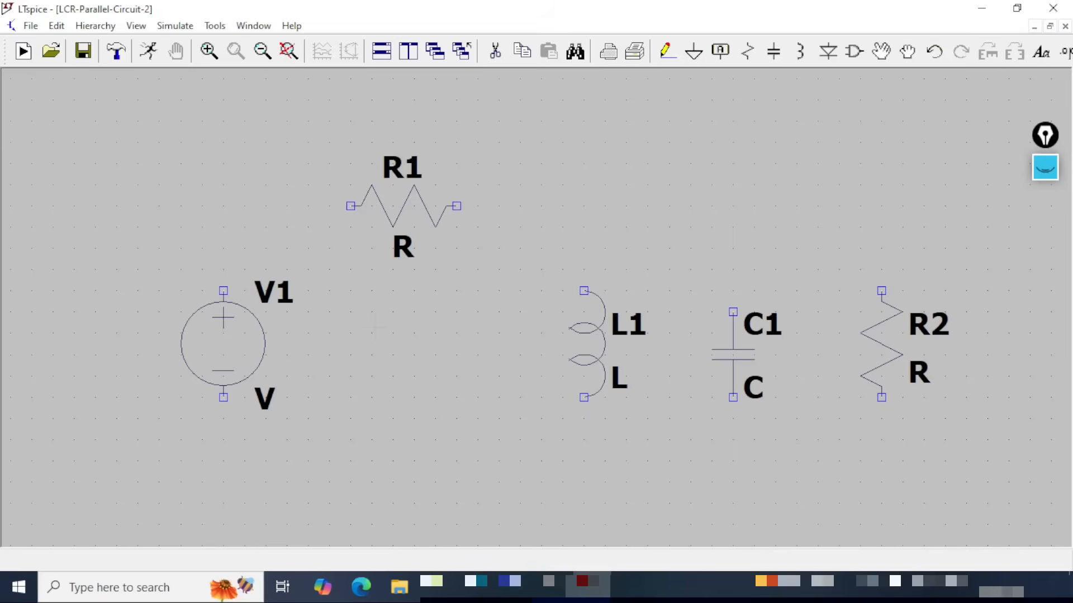
- Wire the positive terminal of V1 to R1 and run the upper wire from R1 across to the top of R2
key("F3")
left_click(224, 290)
left_click(351, 207)
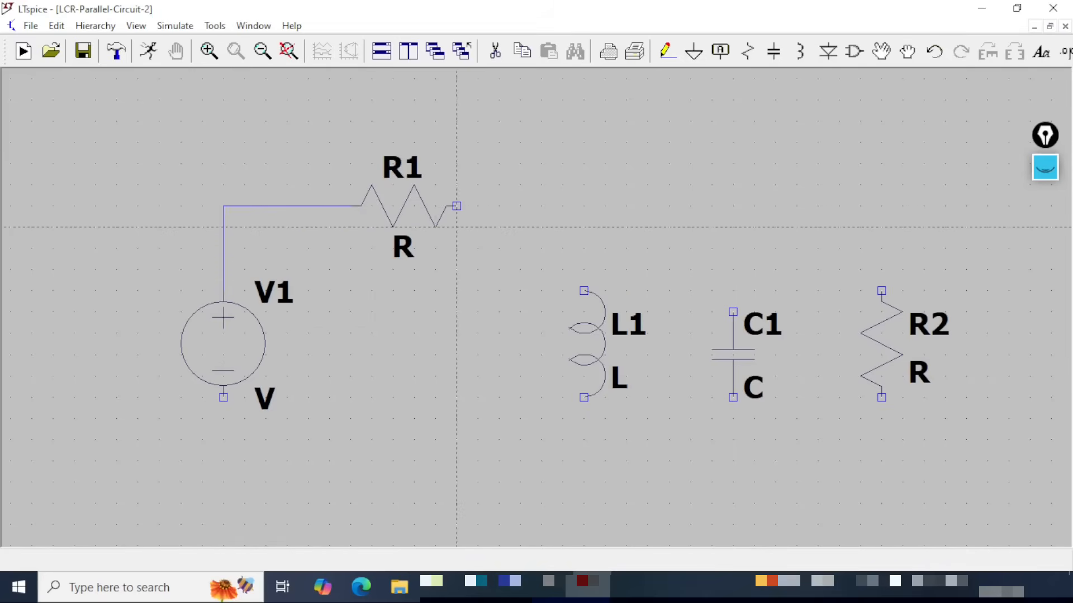
left_click(456, 206)
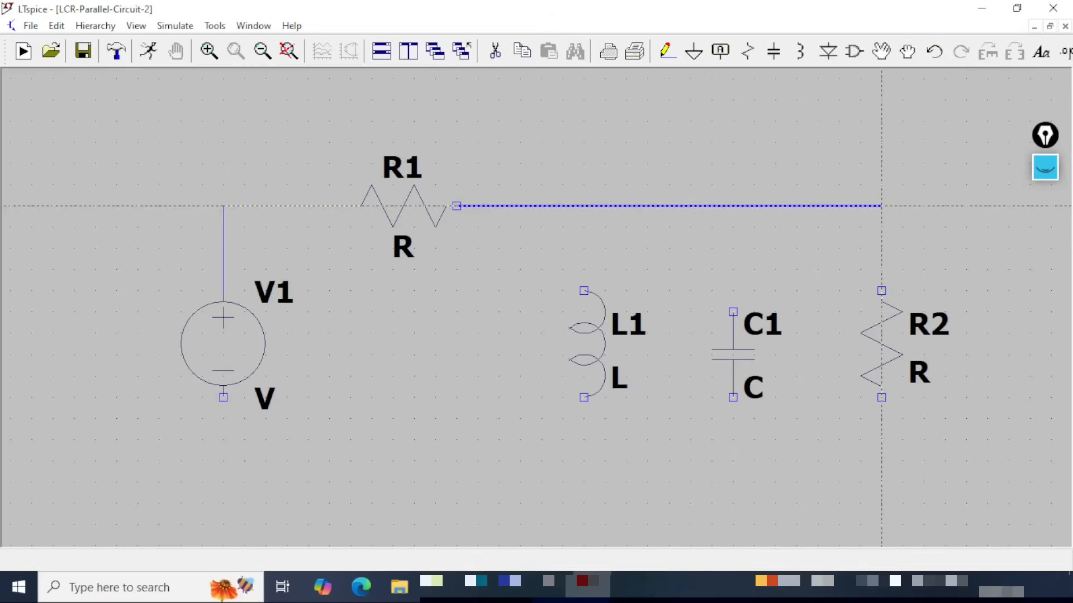
left_click(881, 206)
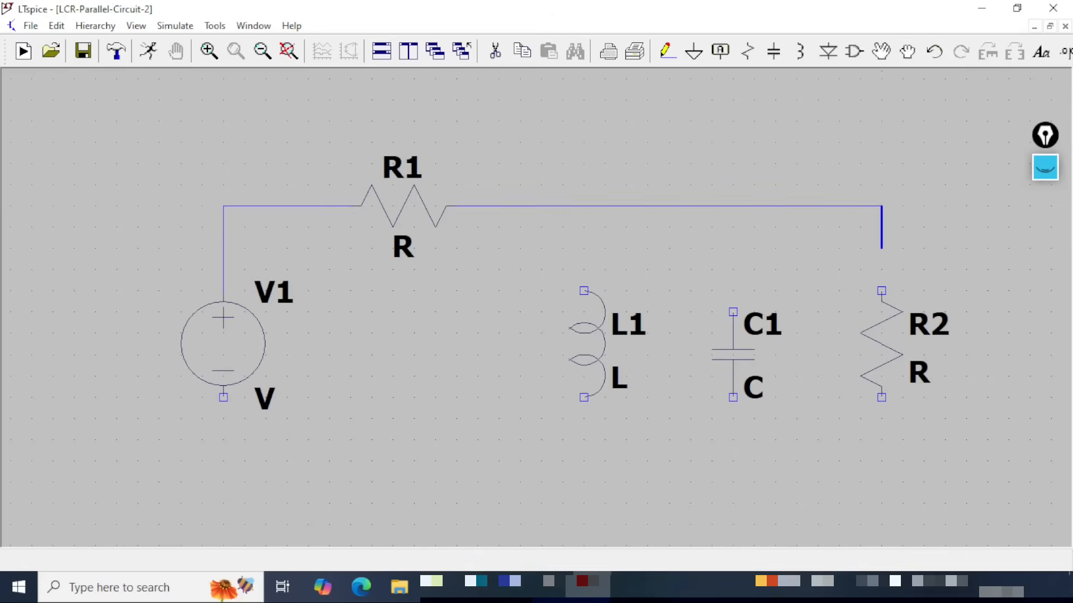
left_click(882, 290)
- Wire the negative terminal of V1 along a lower wire to the bottom end of R2
left_click(223, 397)
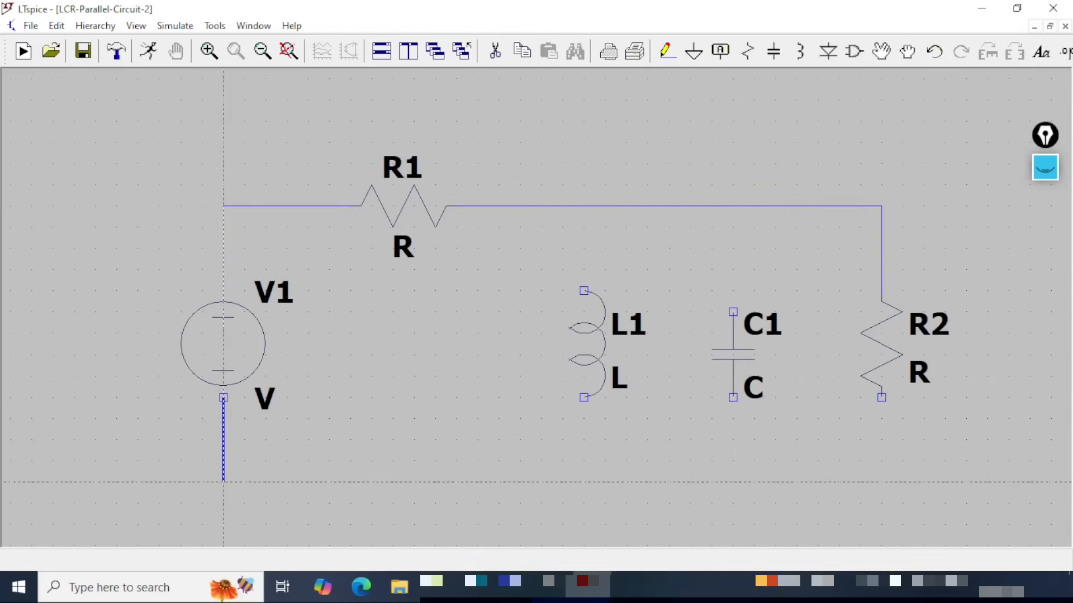
left_click(223, 482)
left_click(882, 481)
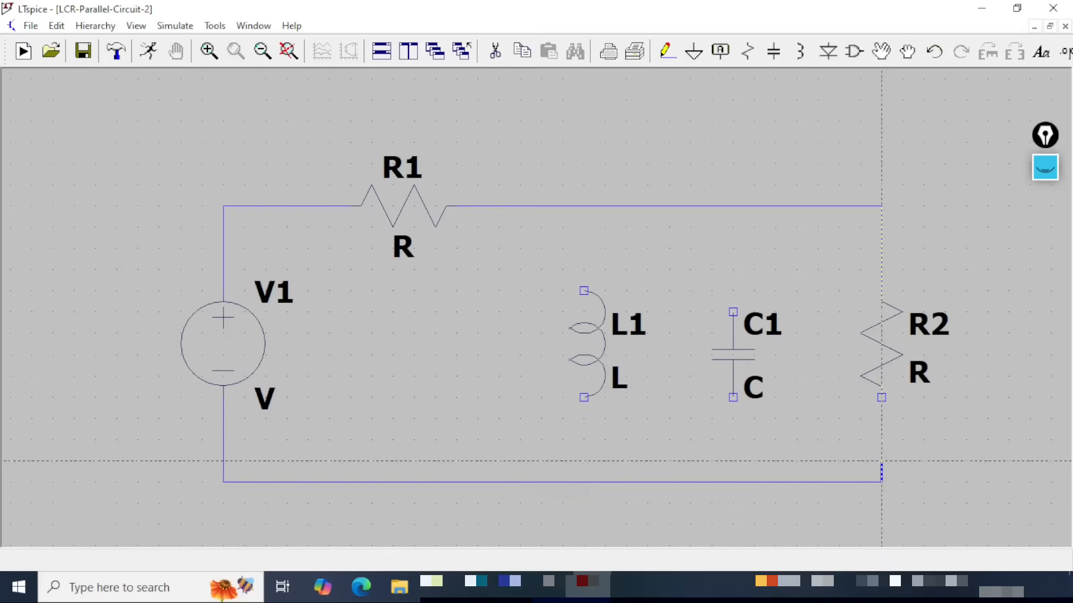
left_click(881, 397)
- Connect inductor L1 and capacitor C1 in parallel with R2 by wiring both ends of each to the upper and lower wires
left_click(584, 291)
left_click(583, 206)
left_click(584, 397)
left_click(584, 482)
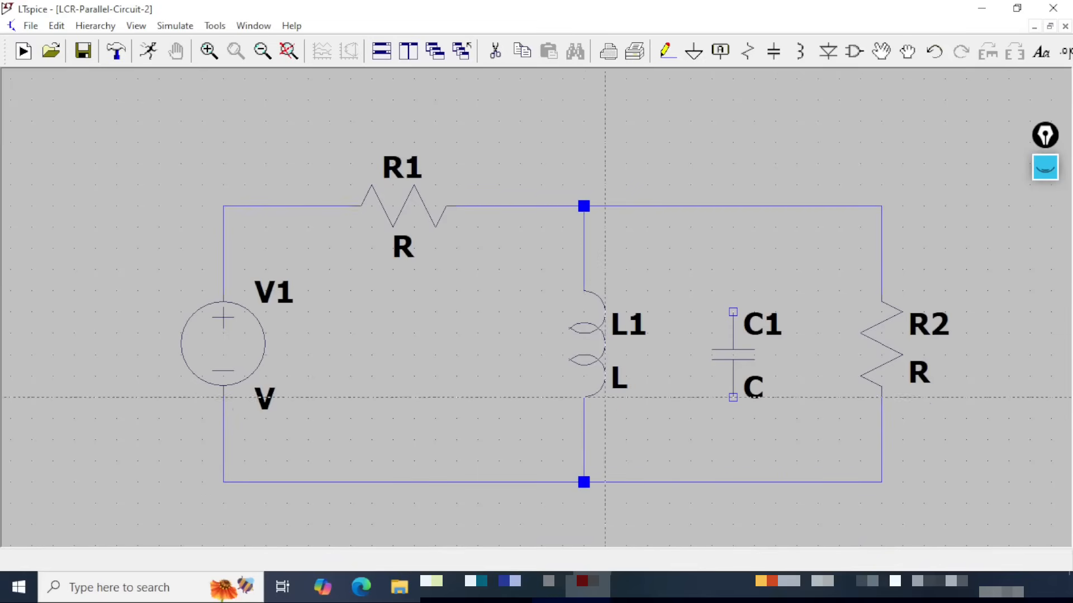
left_click(733, 311)
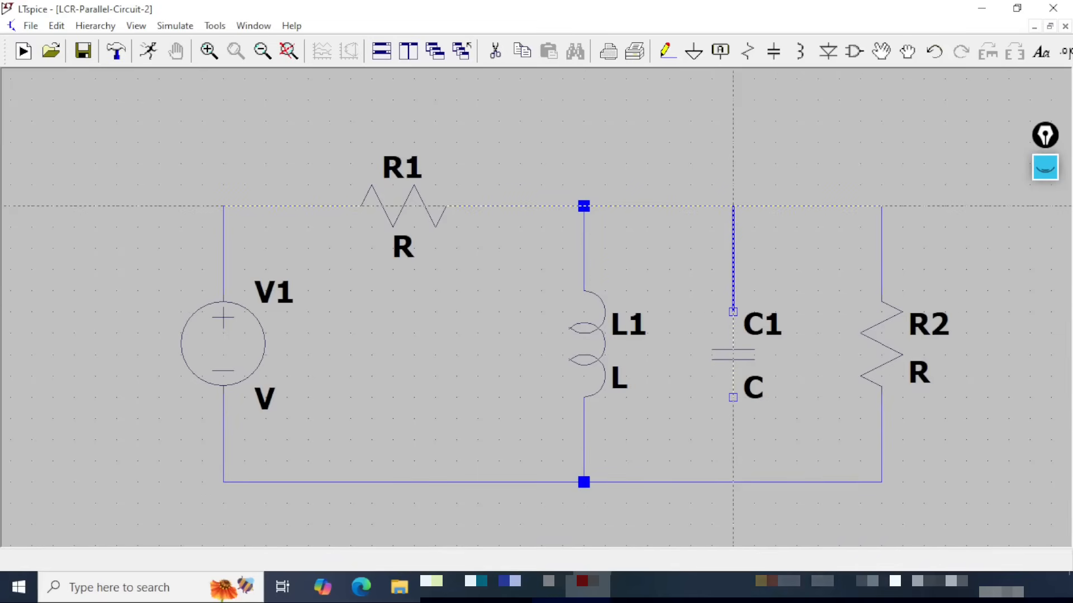
left_click(733, 206)
left_click(733, 397)
left_click(733, 482)
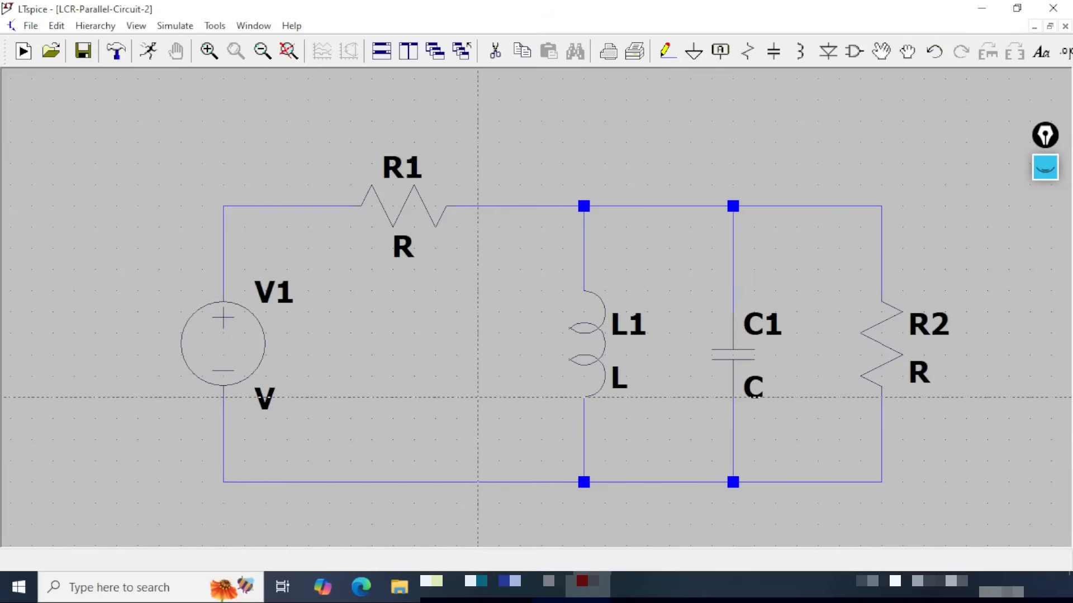
key("Escape")
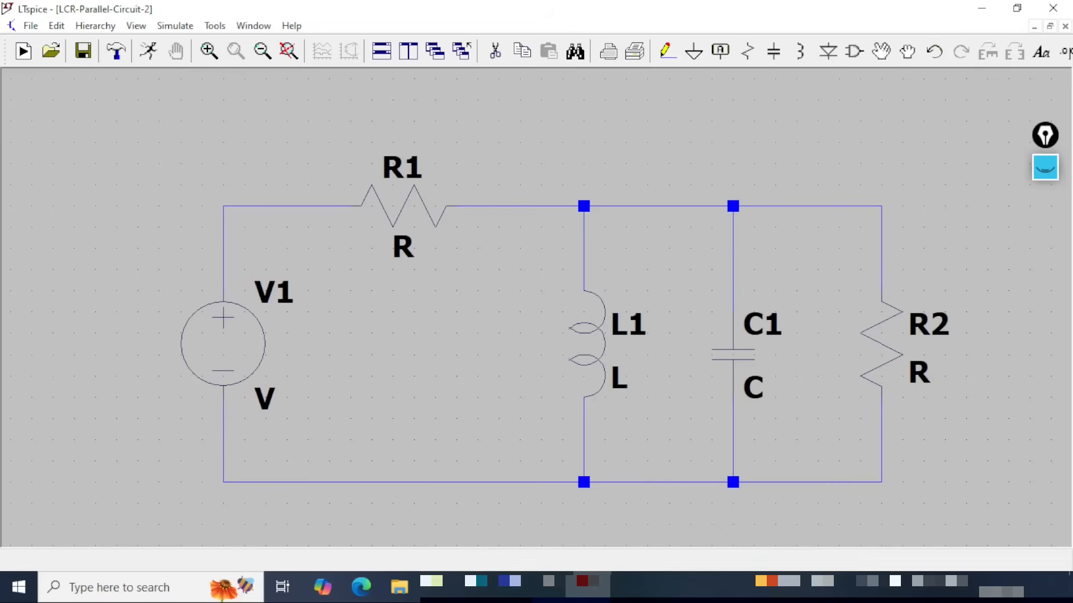
- Add a ground symbol just left of L1, wired to the lower wire, and save the schematic
key("g")
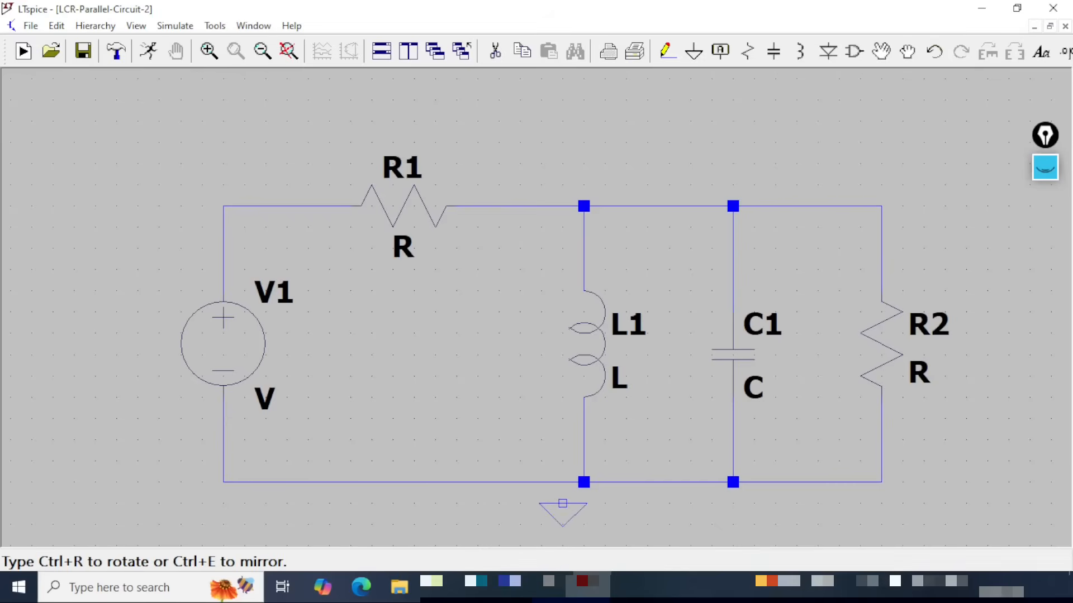
left_click(541, 504)
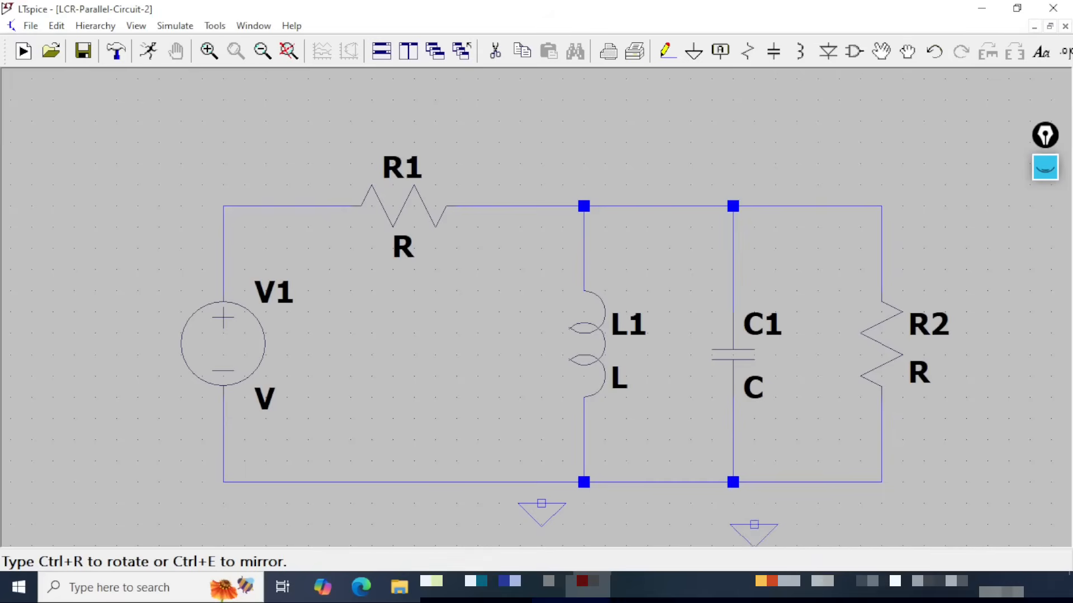
key("Escape")
key("F3")
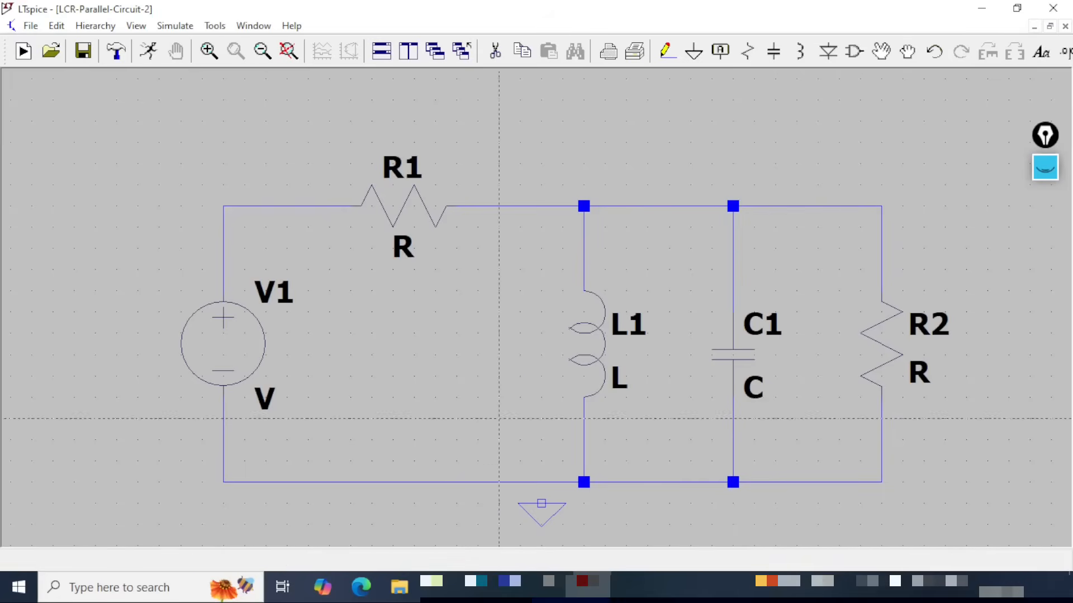
left_click(542, 504)
left_click(541, 482)
key("Escape")
left_click(83, 52)
- Give voltage source V1 a PWL function whose first point has time 0 and value 0
left_click_drag(438, 358, 407, 326)
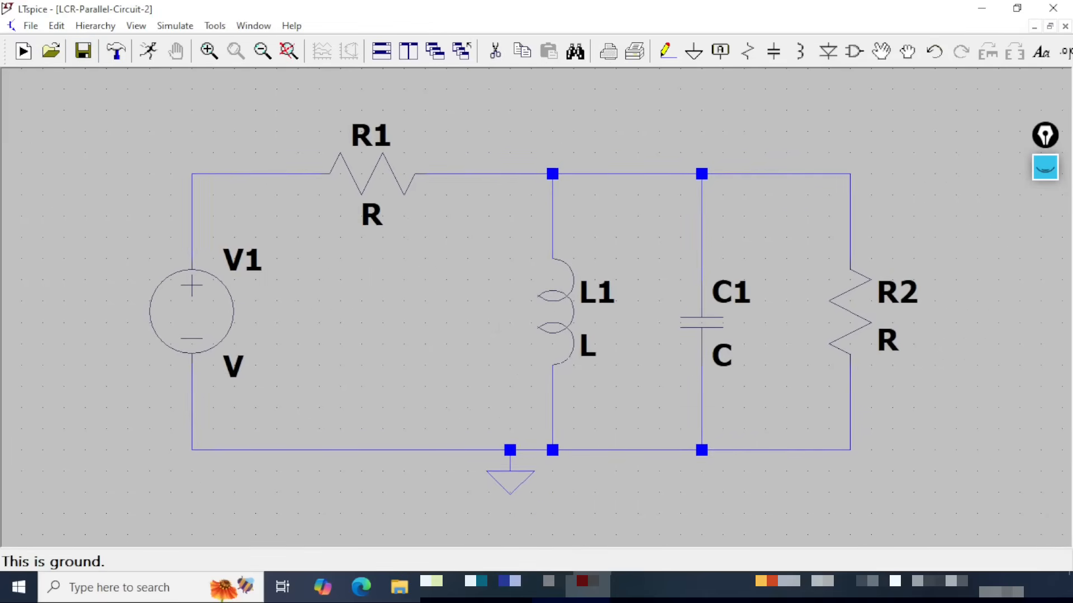
right_click(191, 318)
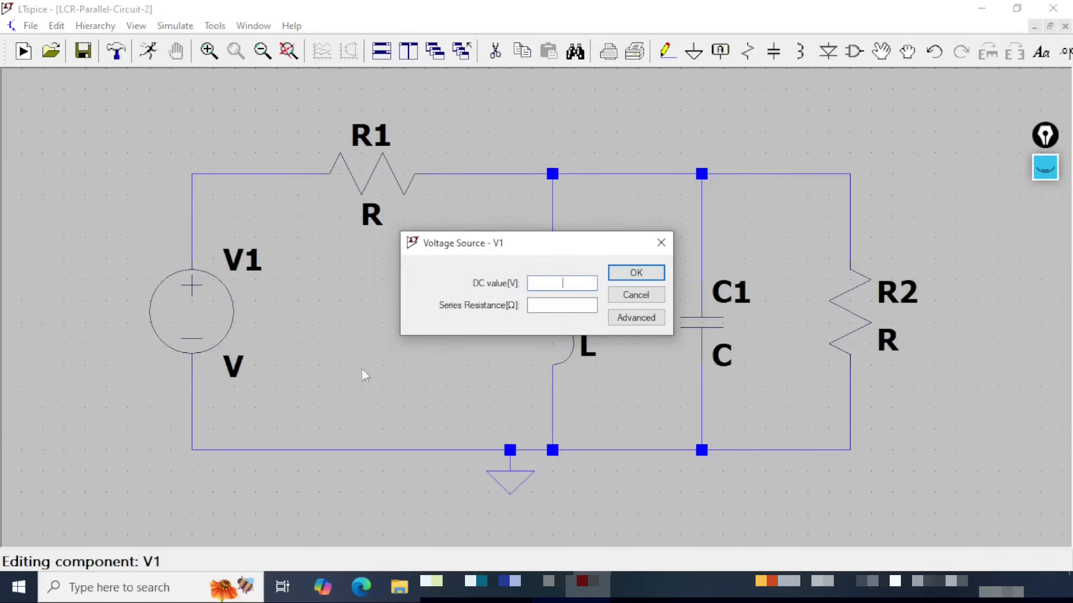
left_click(633, 319)
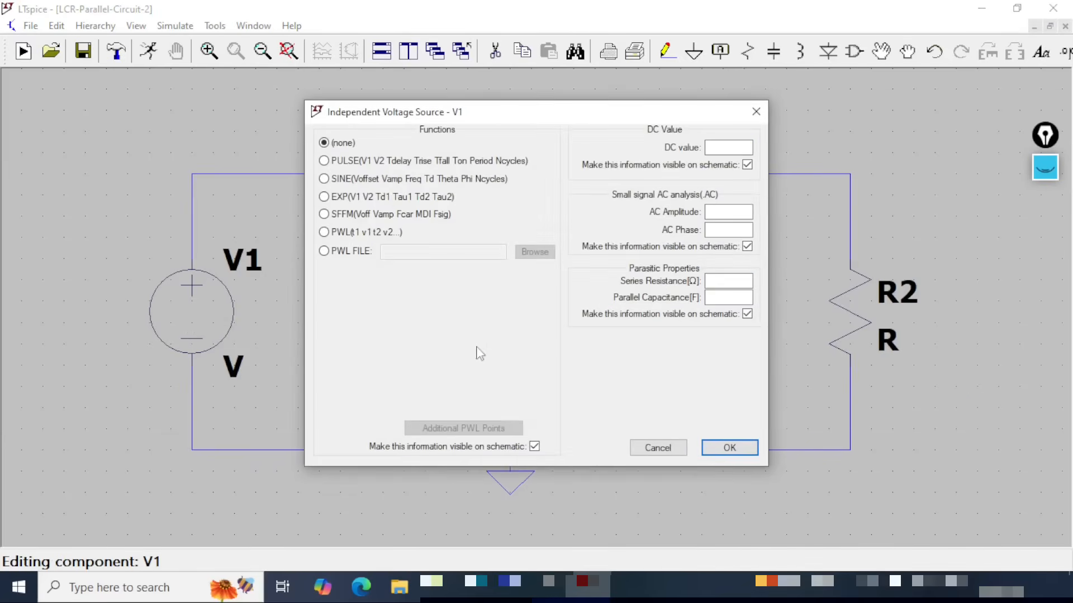
left_click(325, 232)
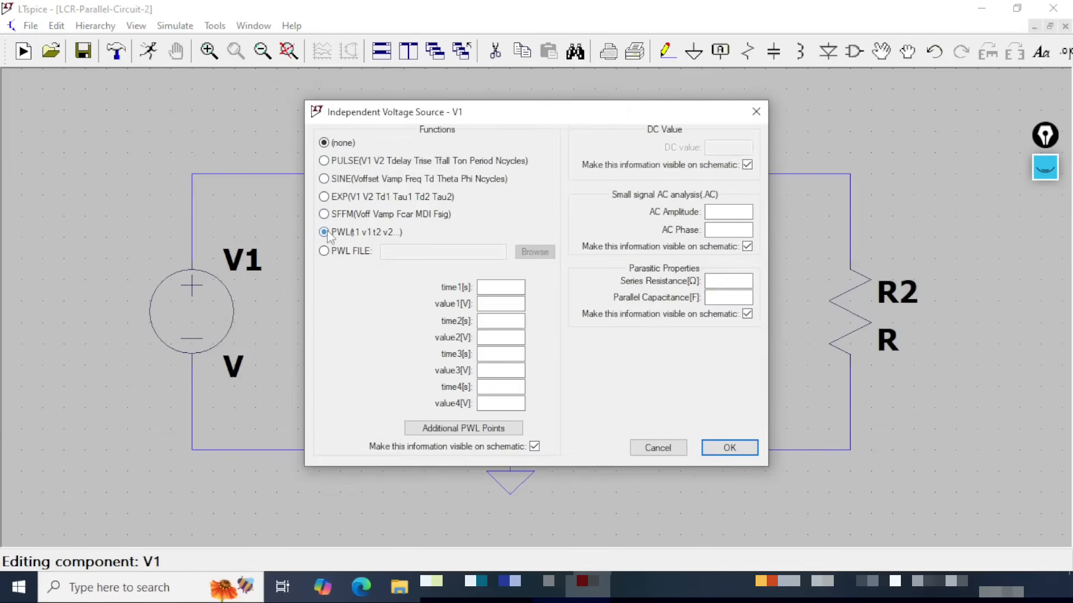
left_click(501, 287)
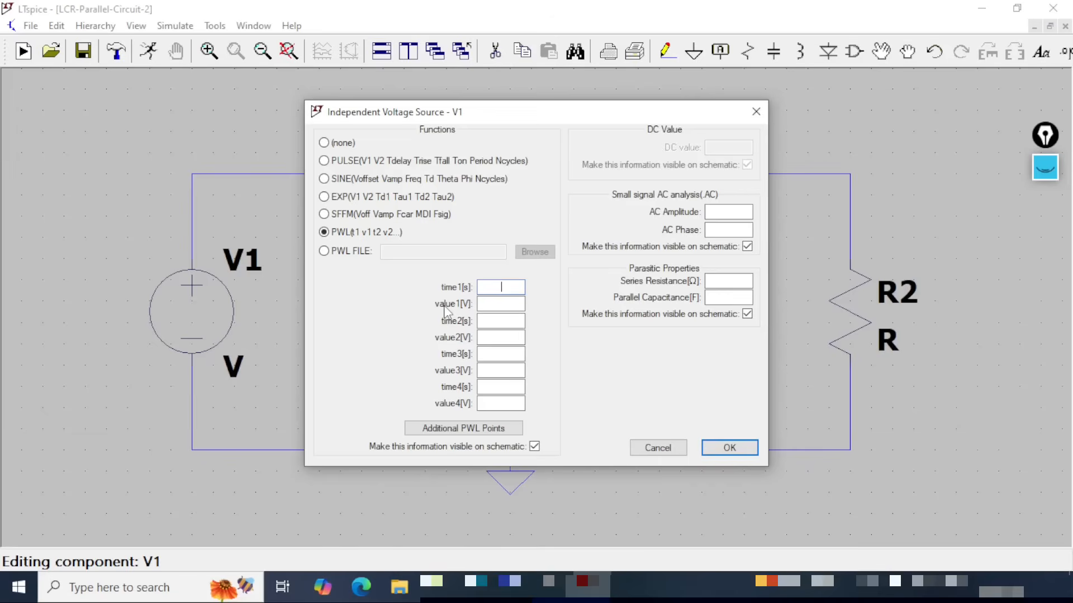
type("0")
left_click(484, 301)
type("0")
- Set V1's second PWL point to 10n, 10v and its third to 2m, 10v, and move the value label clear of L1
type("10")
type("n")
left_click(506, 338)
type("10v")
left_click(505, 354)
type("2m")
left_click(499, 371)
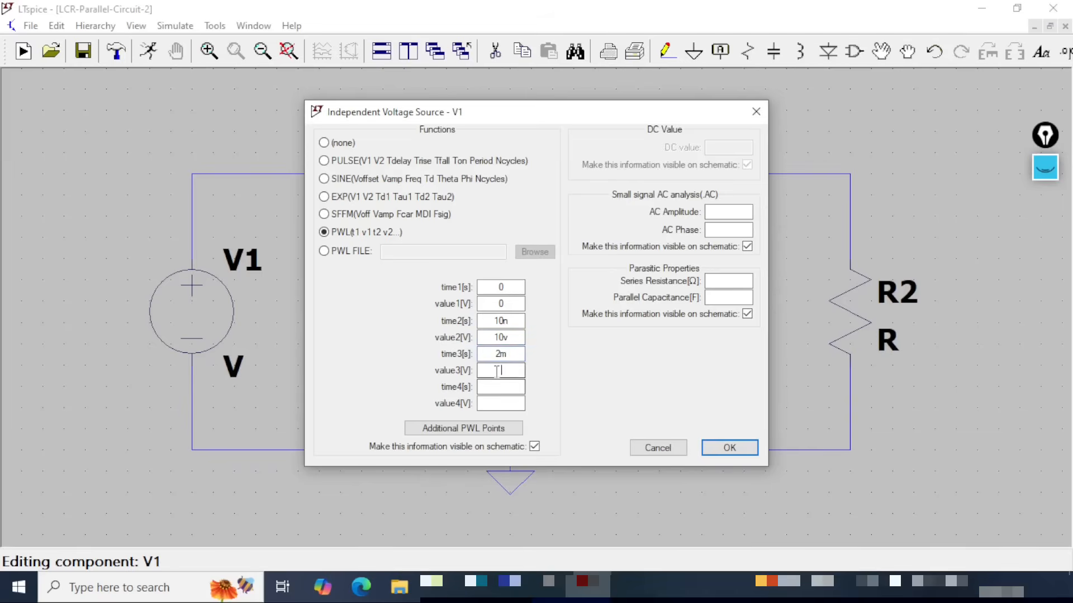
type("10")
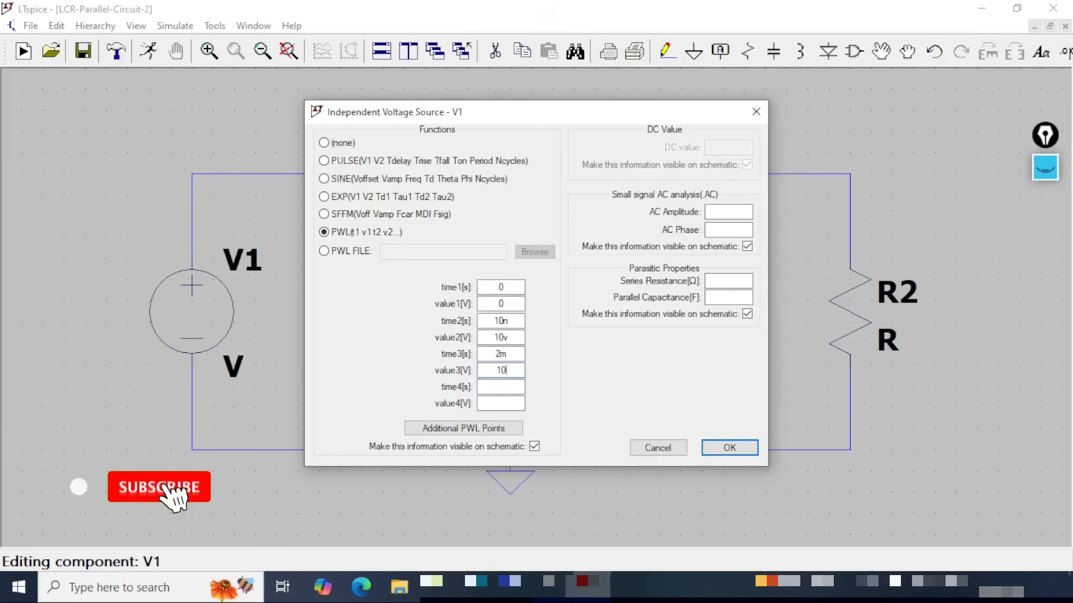
type("v")
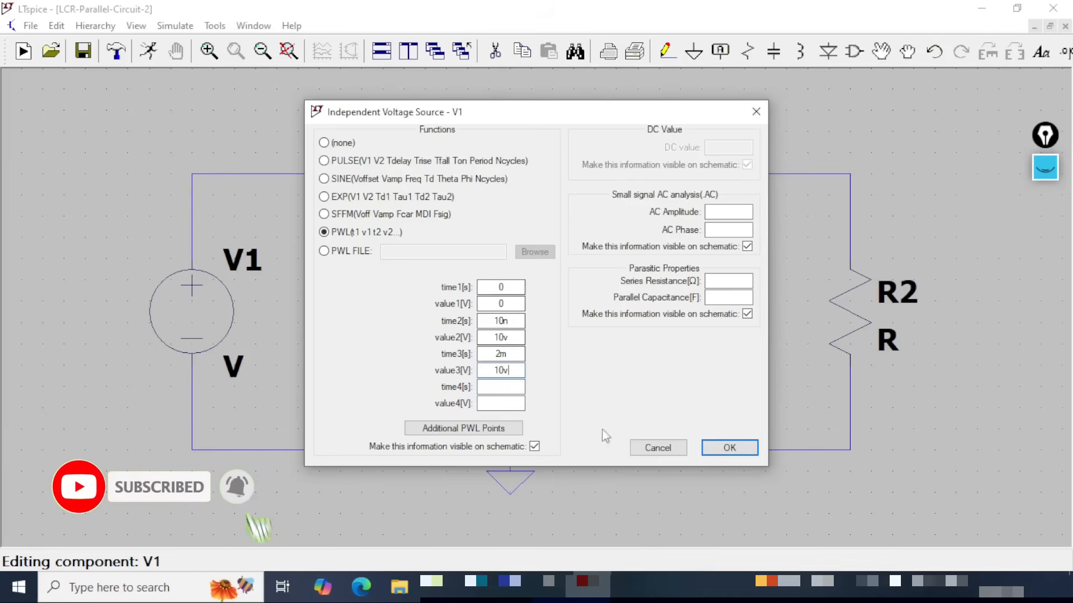
left_click(730, 448)
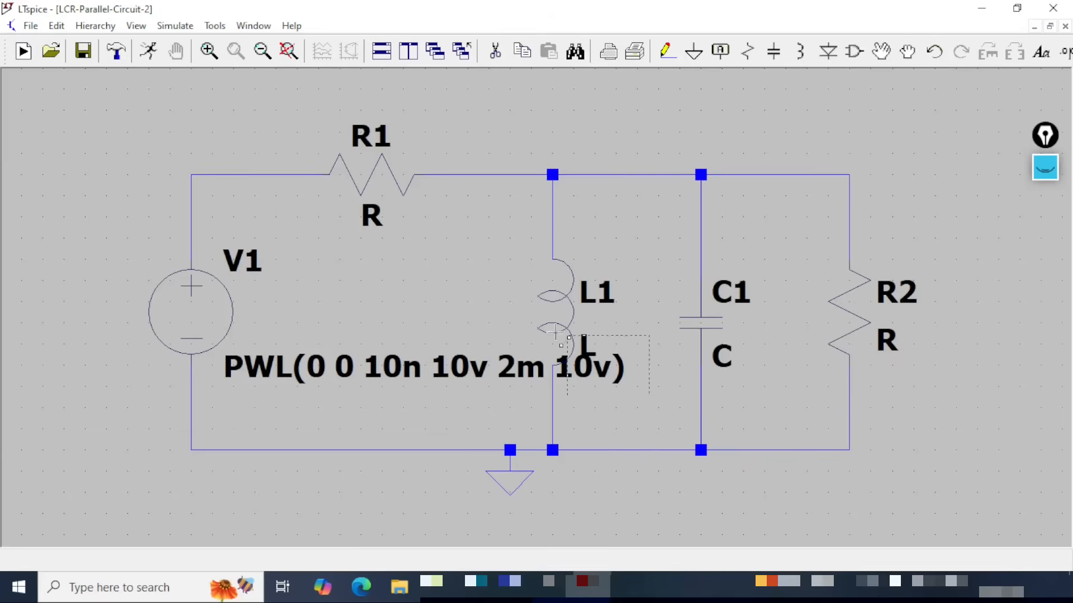
left_click_drag(222, 365, 88, 390)
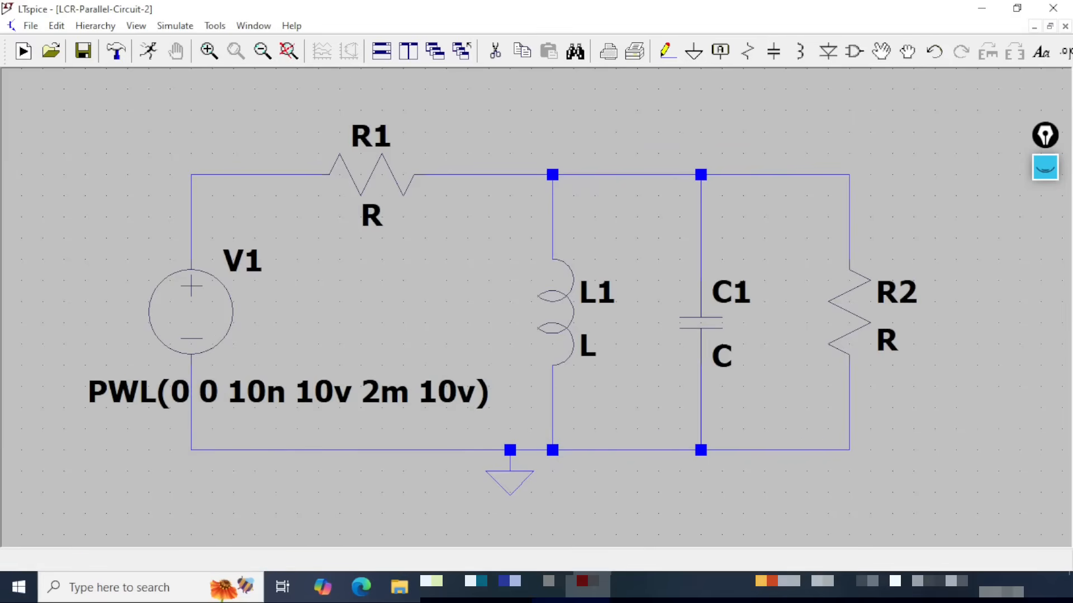
- Set the value of resistor R1 to 1k and the value of inductor L1 to 16
right_click(373, 221)
type("1k")
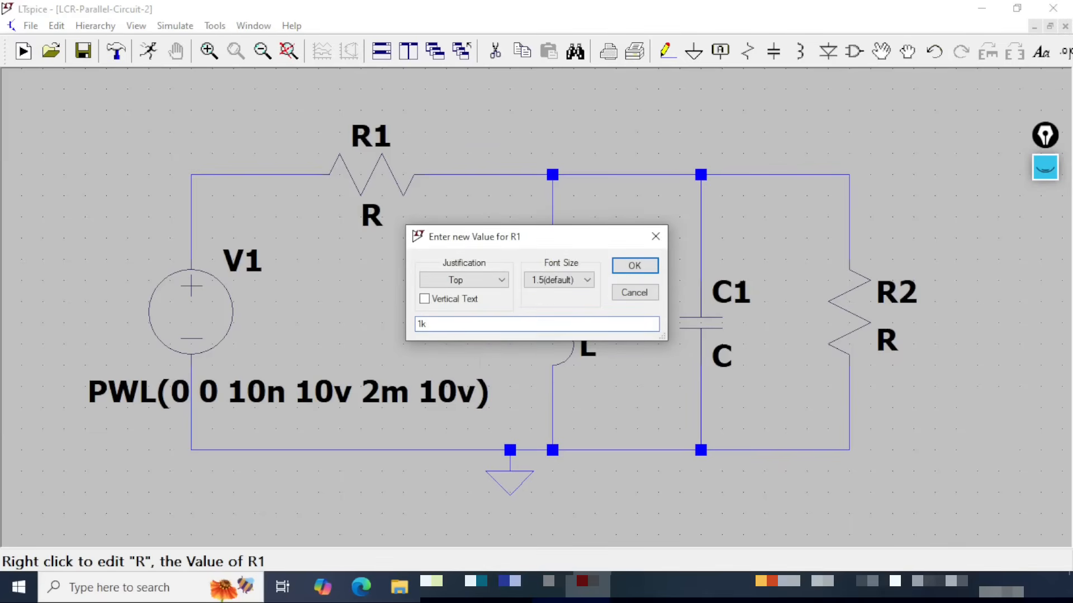
left_click(633, 266)
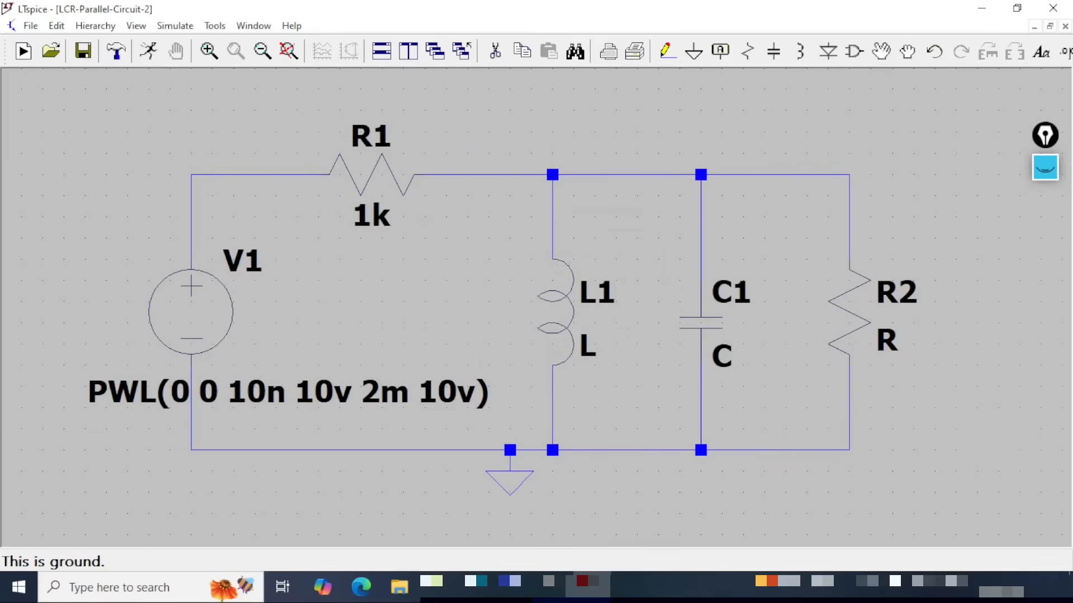
right_click(586, 353)
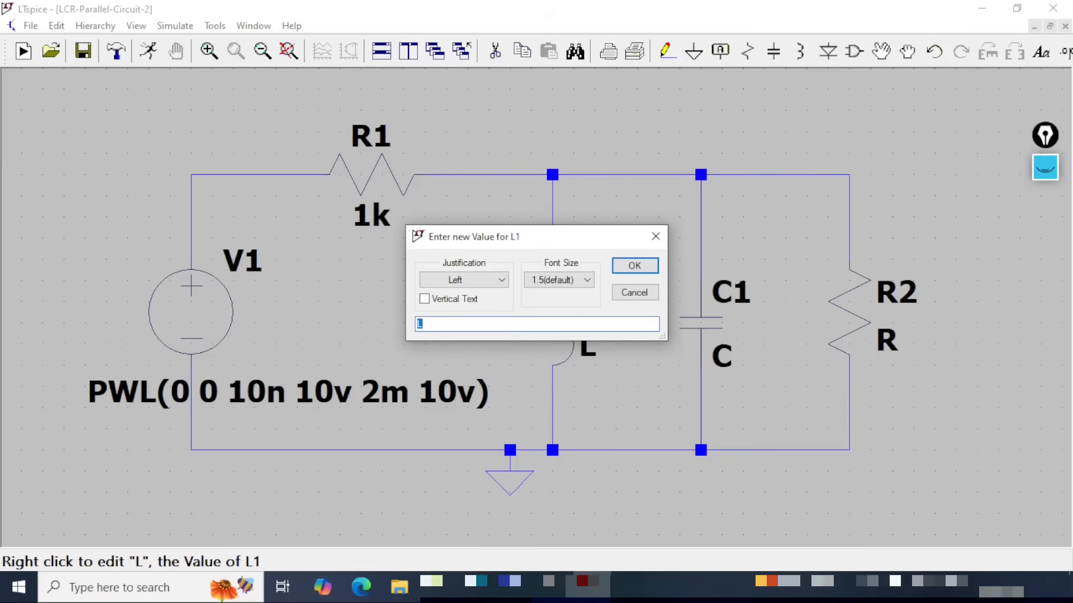
type("16")
left_click(633, 266)
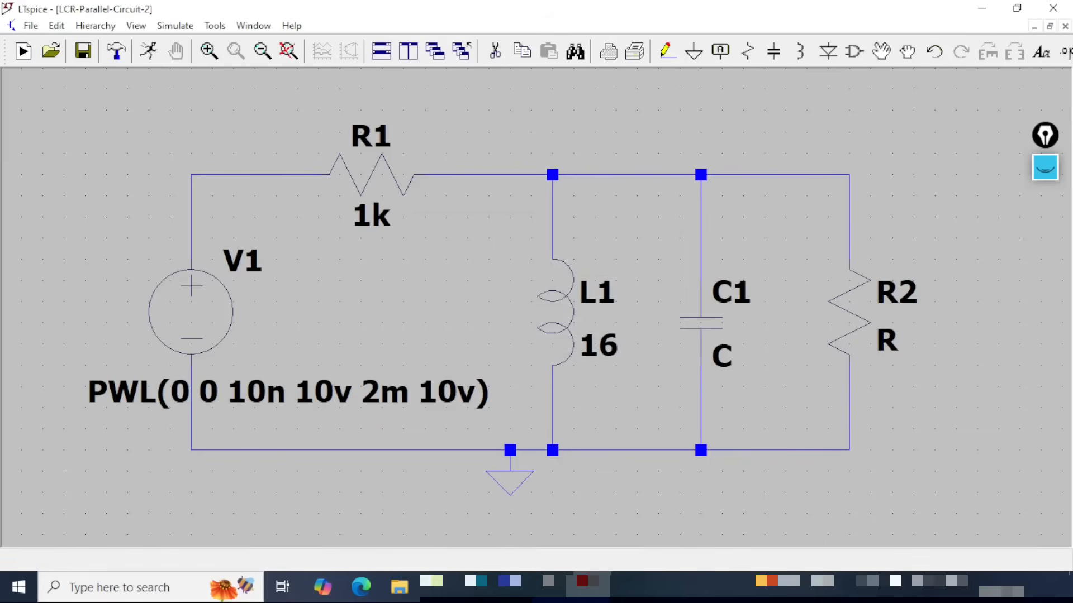
- Set the value of capacitor C1 to 1u and of resistor R2 to 8k, and save the schematic
right_click(724, 369)
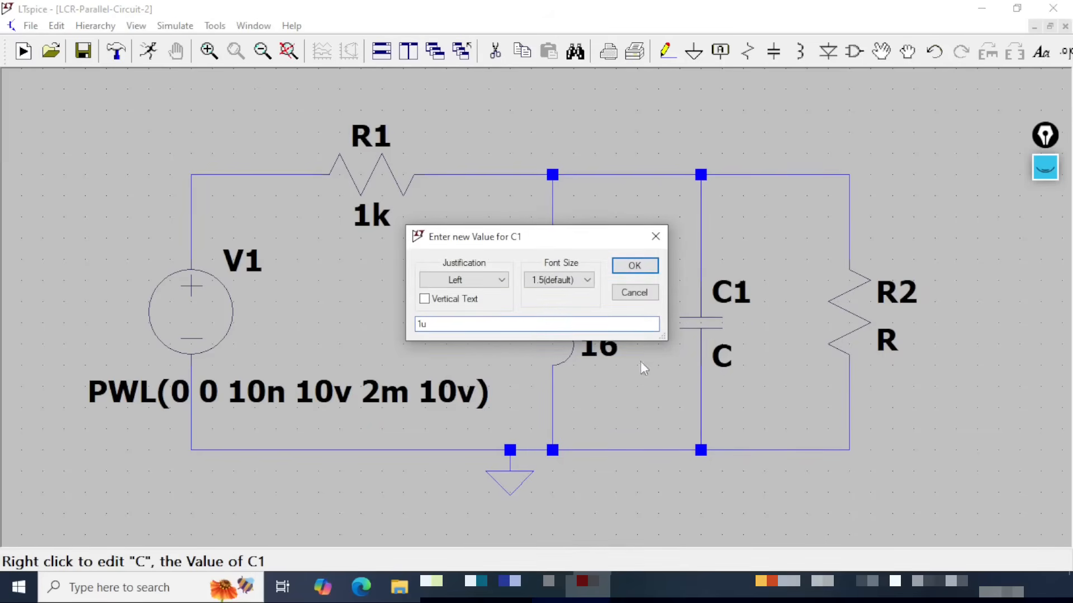
left_click(635, 266)
right_click(890, 347)
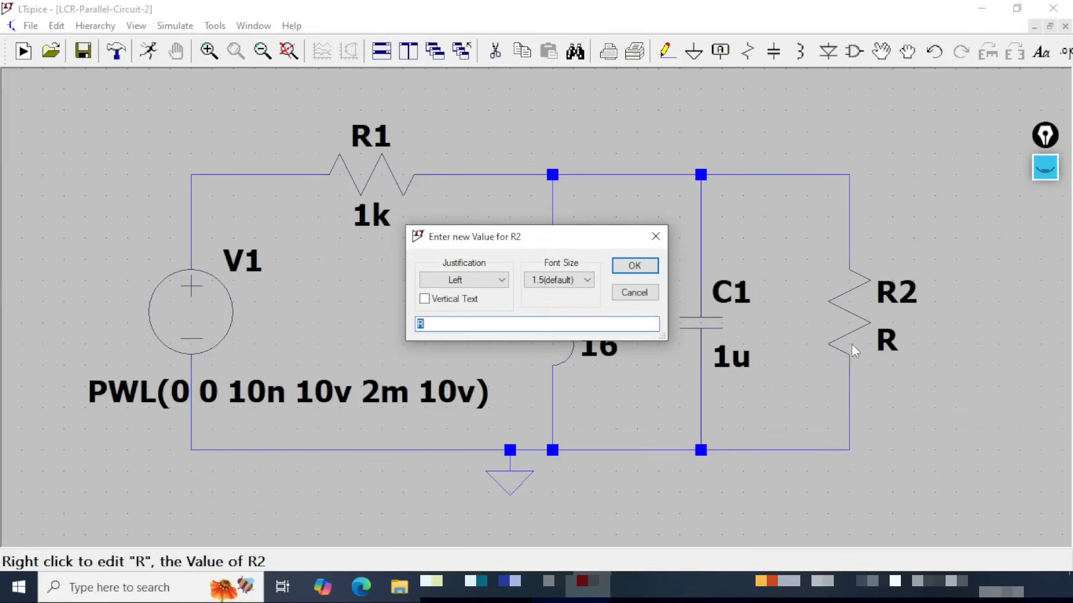
left_click(651, 269)
left_click(86, 58)
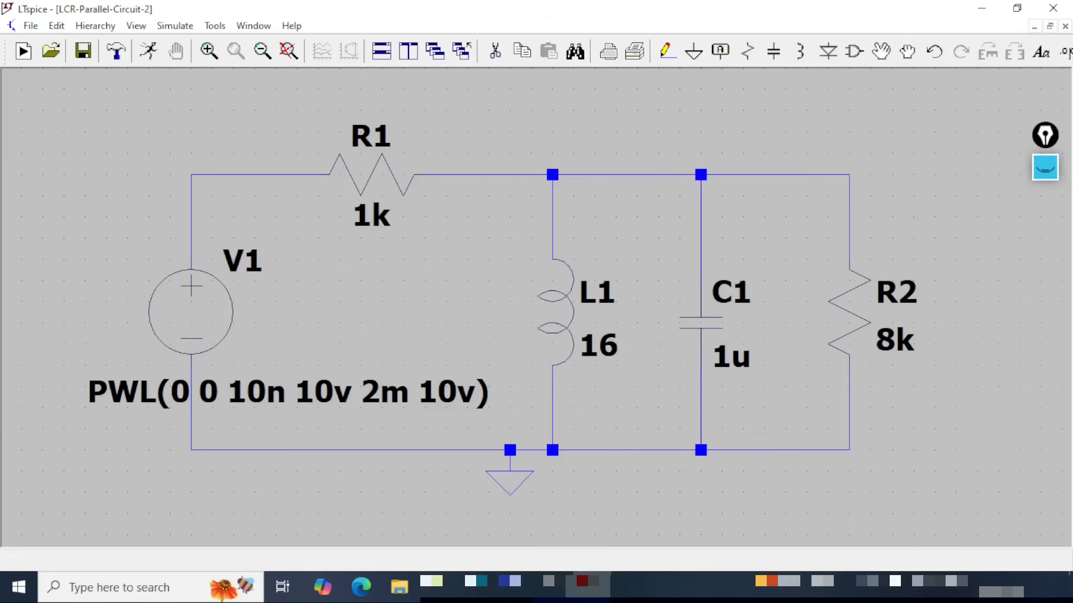
- Place a .tran SPICE directive on the schematic below the lower wire, under V1
left_click(1066, 52)
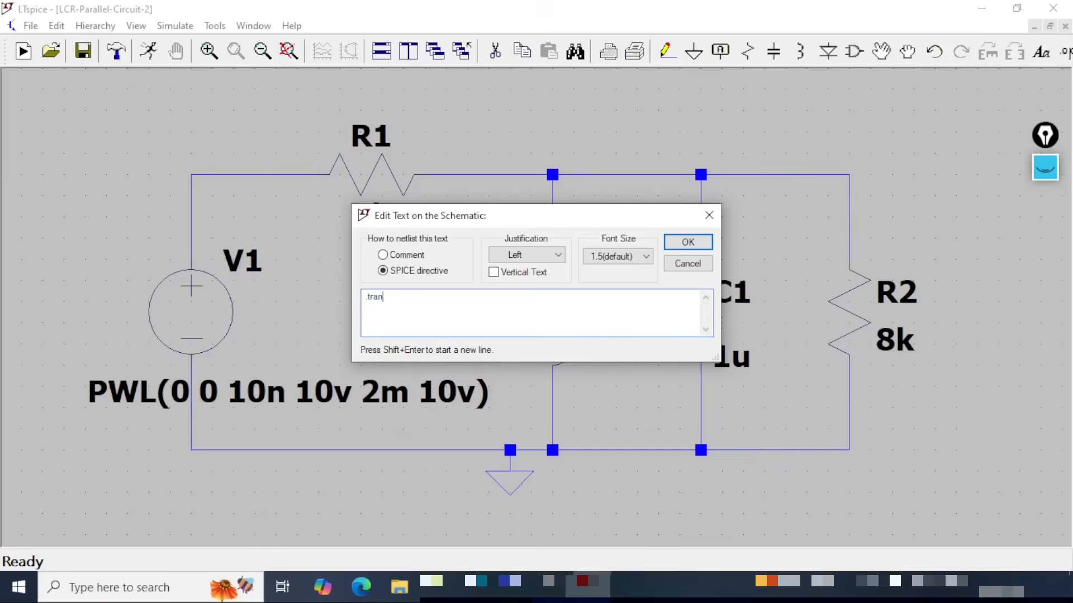
type(".tran")
left_click(688, 242)
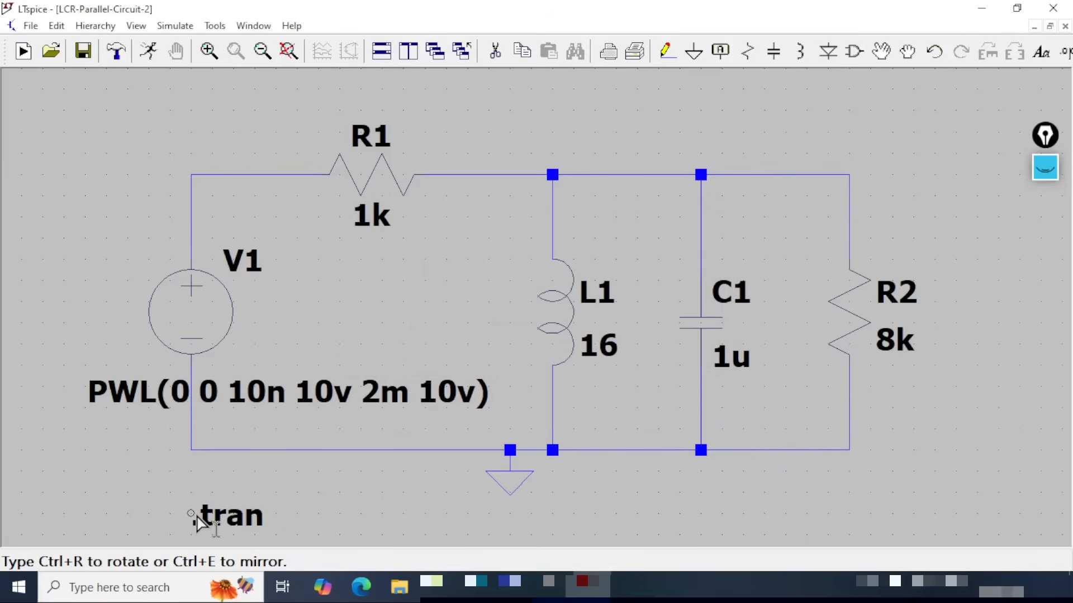
left_click(196, 523)
- Configure the .tran transient analysis with stop time 1m, time to start saving data 0 and maximum timestep 5u
right_click(256, 522)
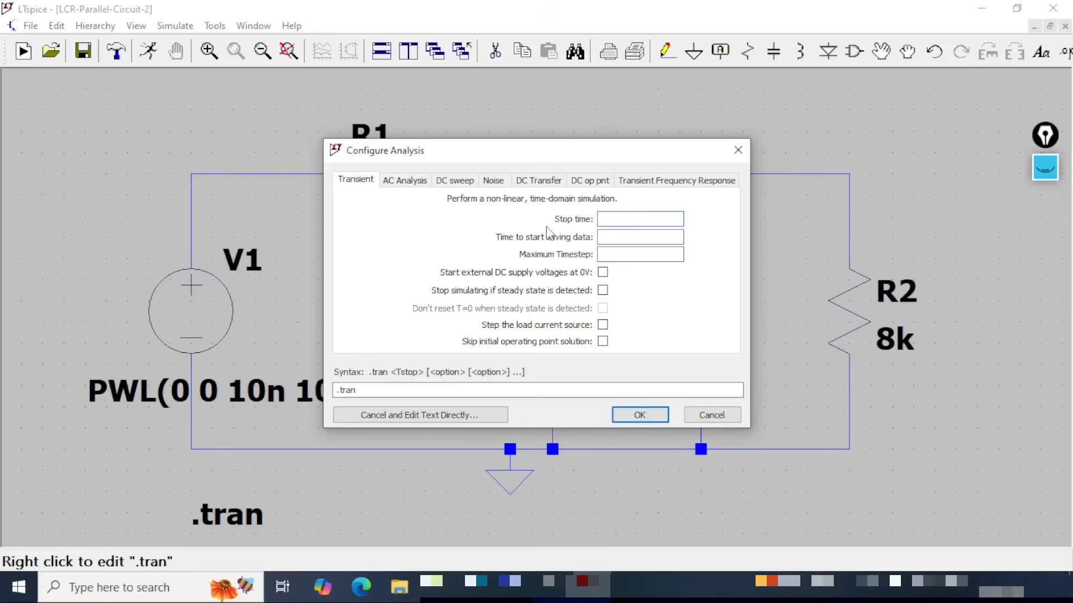
type("1m")
key("Tab")
type("0")
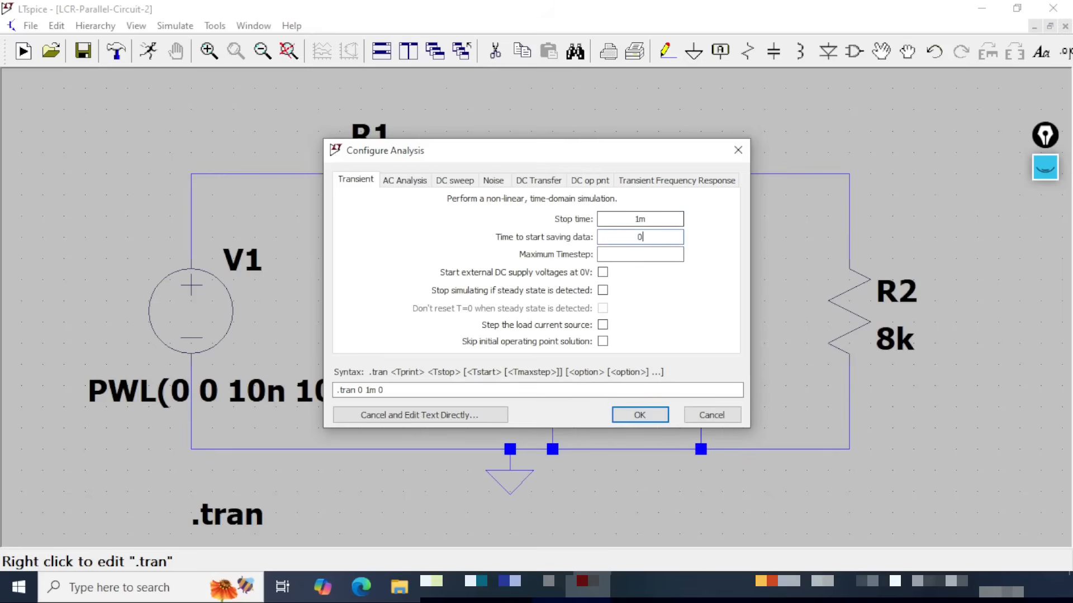
left_click(642, 255)
type("5u")
left_click(441, 391)
left_click_drag(416, 389, 326, 391)
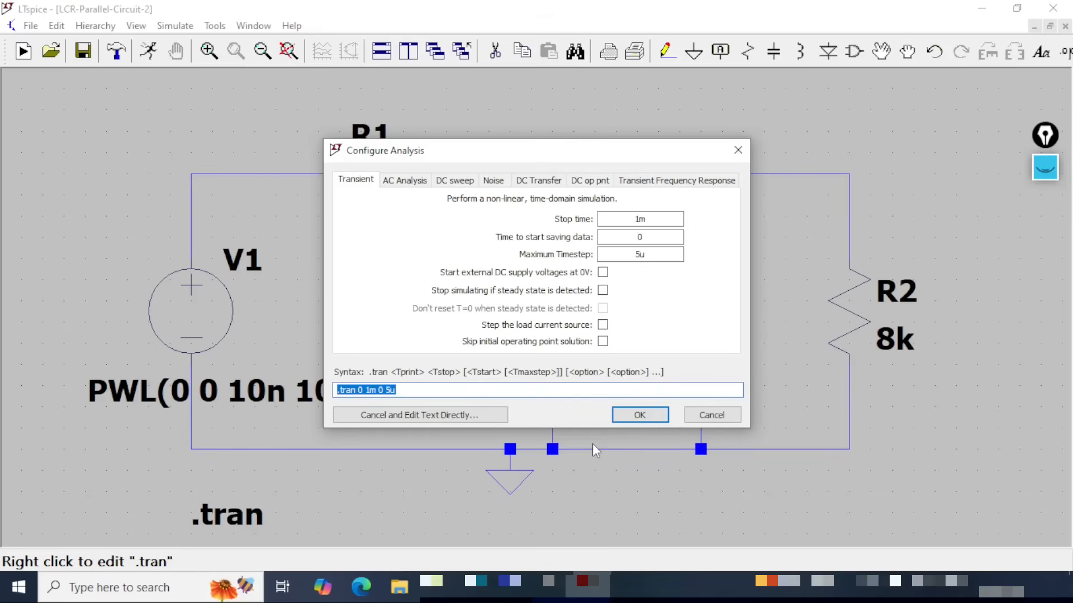
left_click(639, 414)
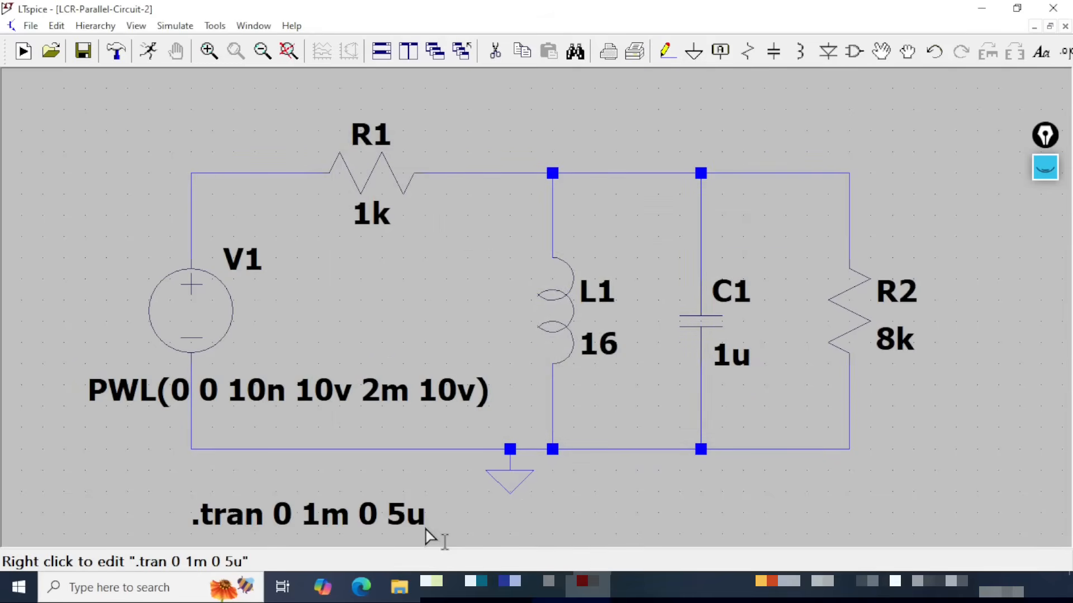
- Save the schematic and run the transient simulation
left_click(83, 50)
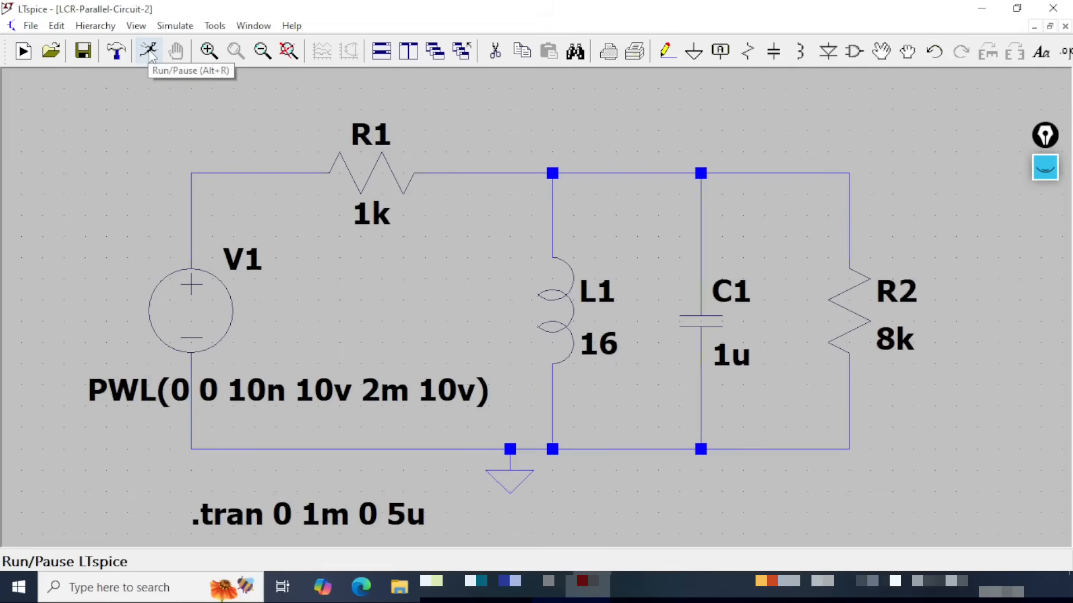
left_click(150, 52)
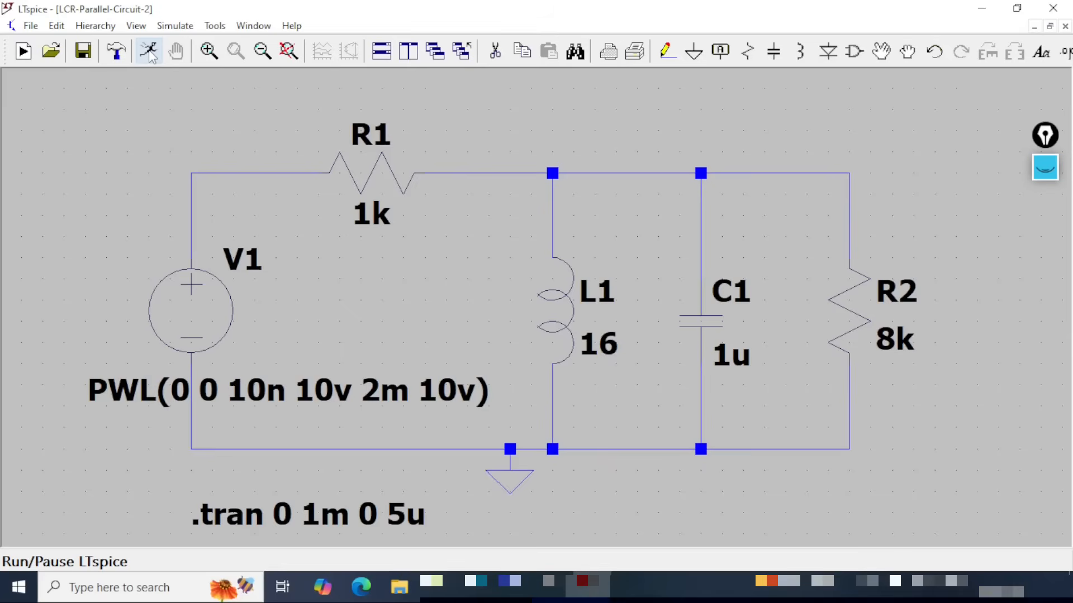
left_click(148, 51)
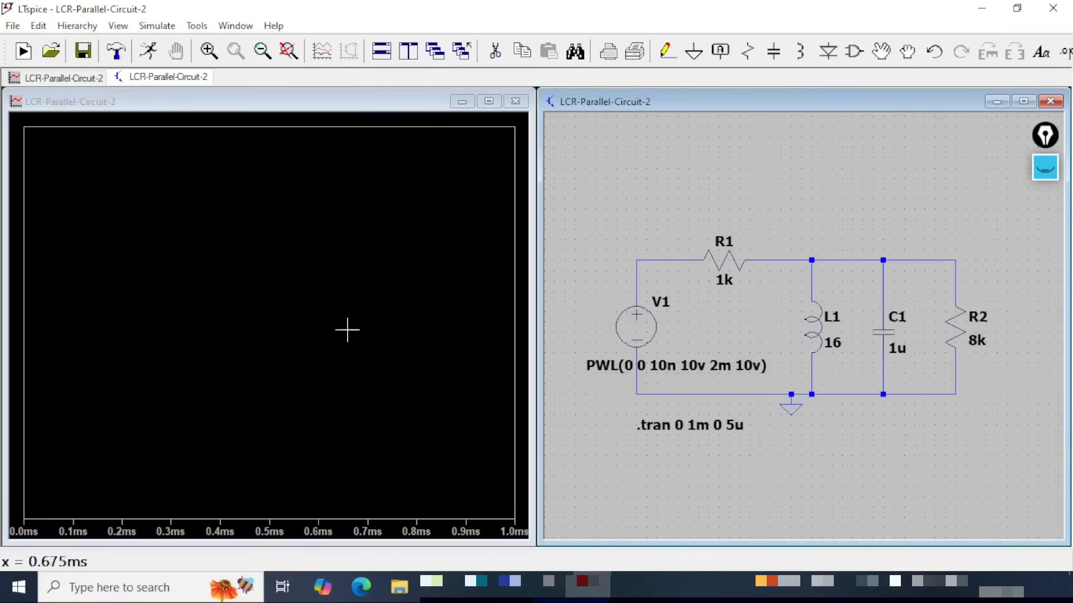
- Review the SPICE output log of the simulation run and close it
left_click(118, 26)
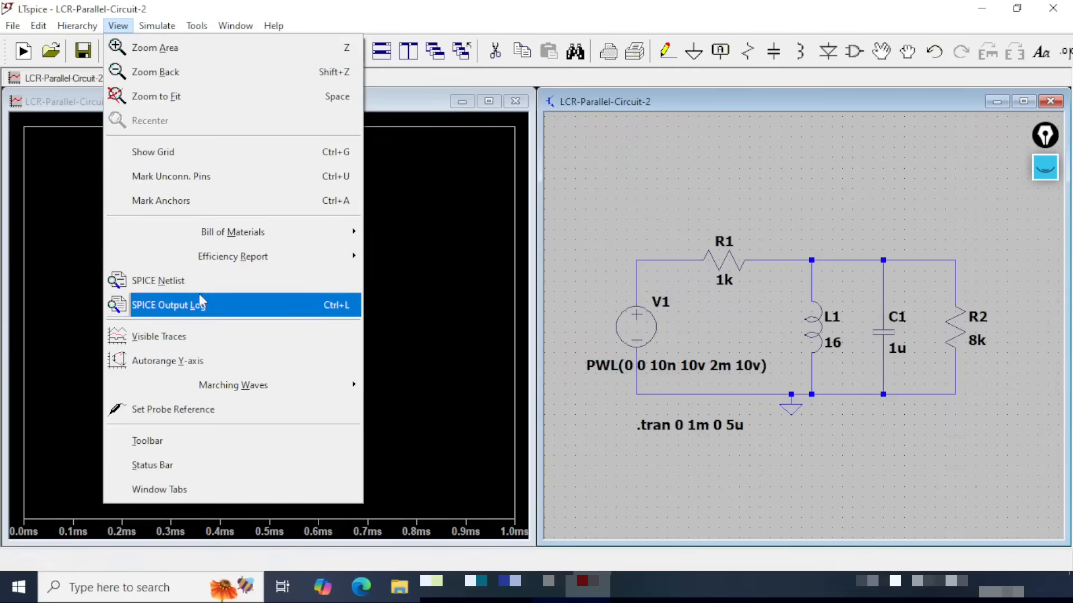
left_click(203, 304)
left_click_drag(508, 248, 282, 134)
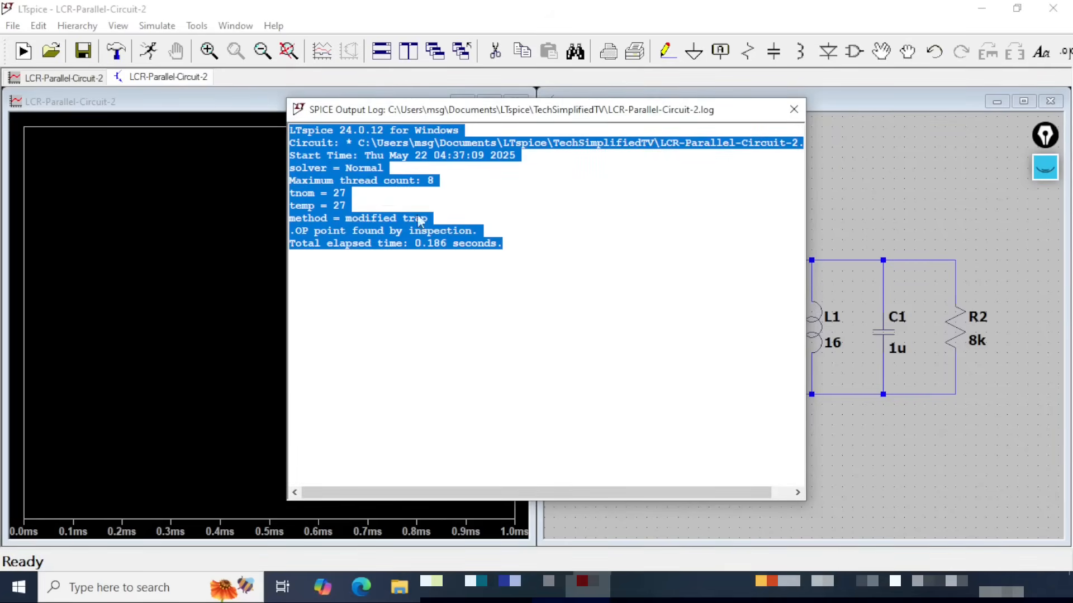
left_click(592, 270)
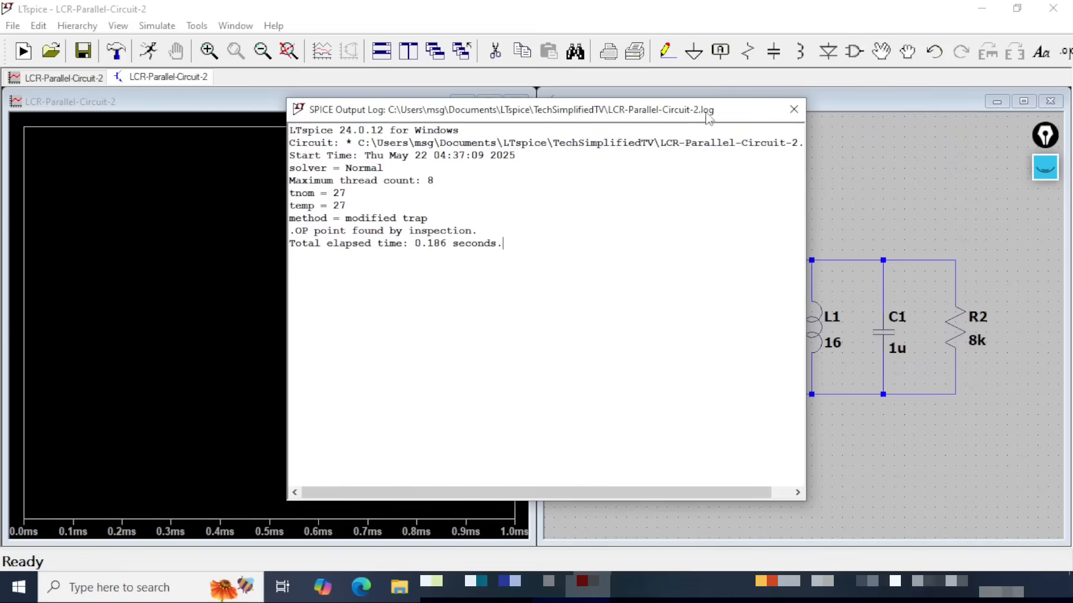
left_click(793, 110)
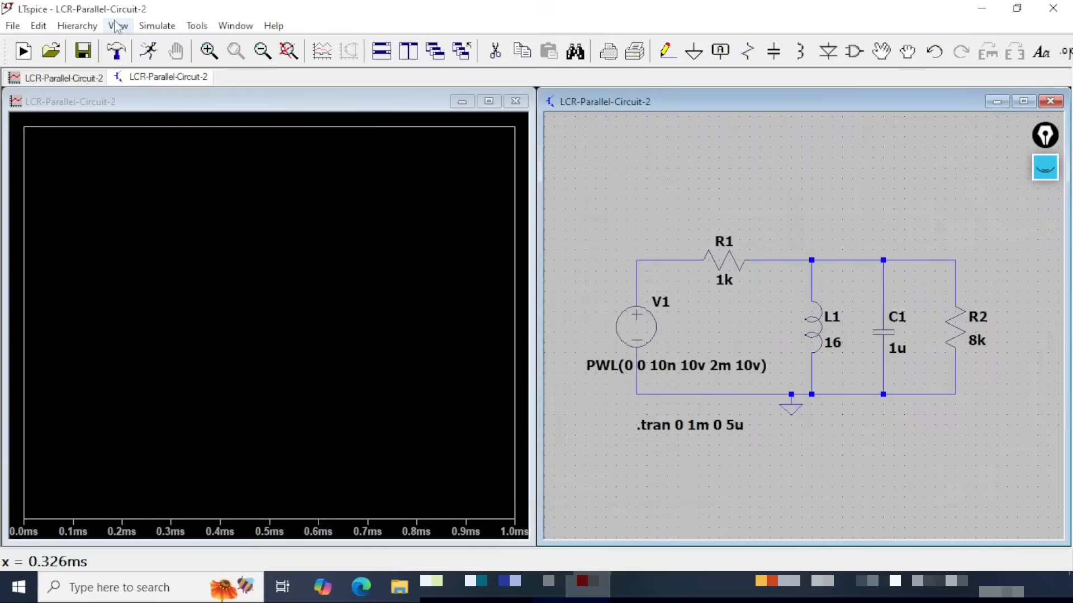
- Open the SPICE netlist and check its V1, R1, L1, C1, R2 and .tran lines, marking each with a pen stroke
left_click(118, 26)
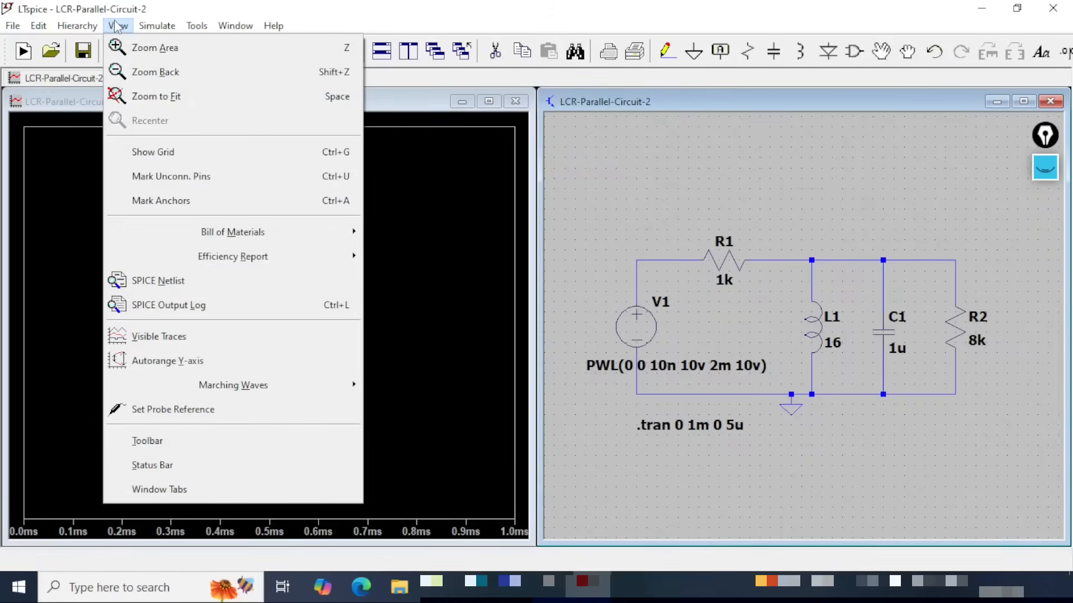
left_click(199, 286)
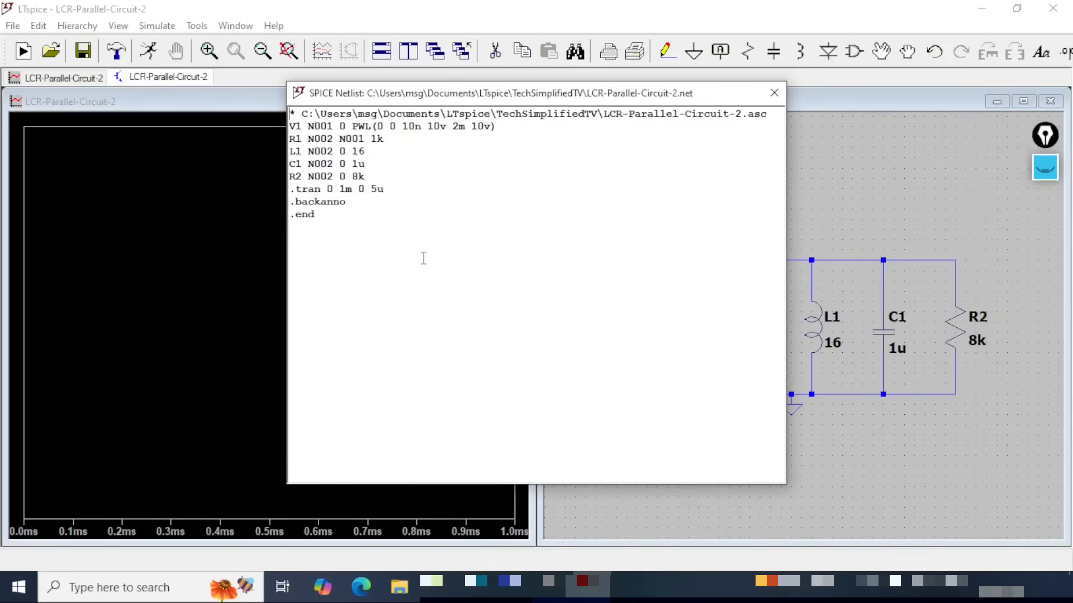
key("ctrl+shift+3")
left_click_drag(504, 130, 548, 126)
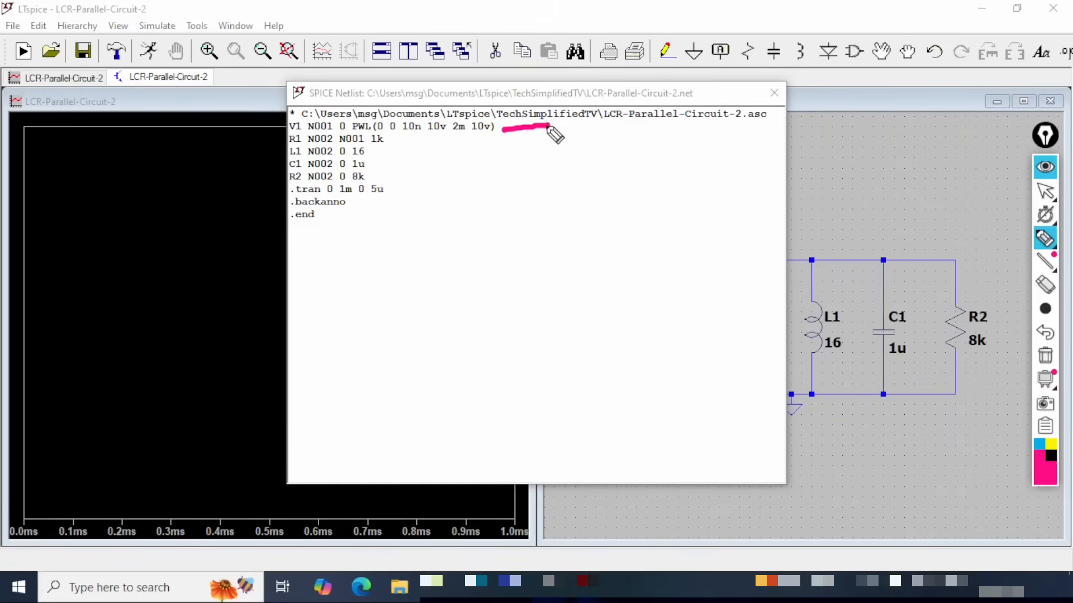
left_click_drag(392, 138, 432, 137)
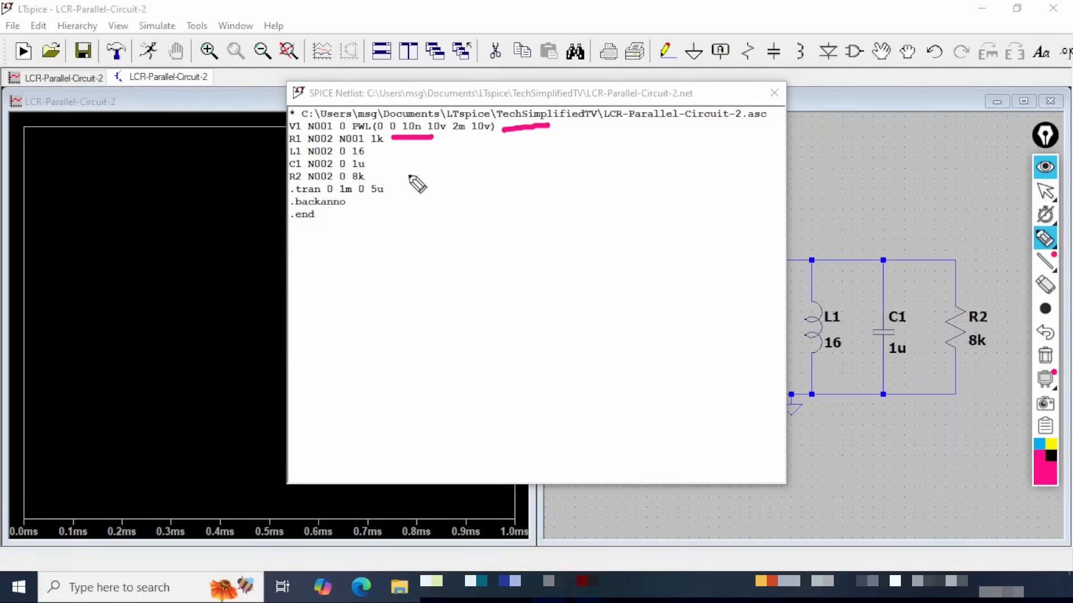
mouse_move(371, 151)
left_mouse_down()
mouse_move(402, 151)
mouse_move(400, 174)
mouse_move(432, 186)
left_mouse_up()
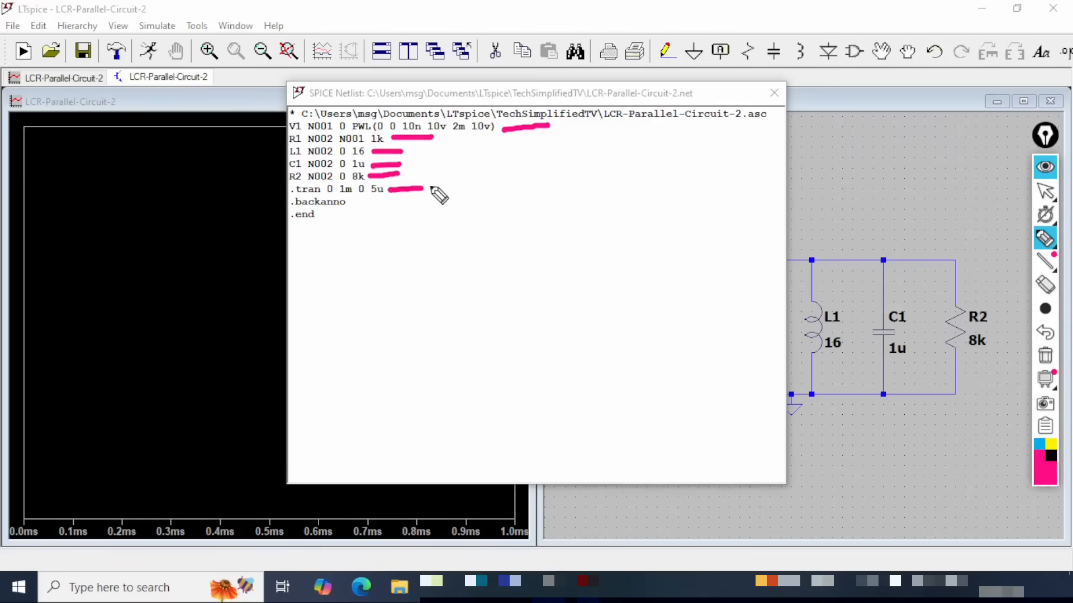
- Finish marking the SPICE netlist, clear all pen strokes and close it
left_click_drag(311, 250, 829, 86)
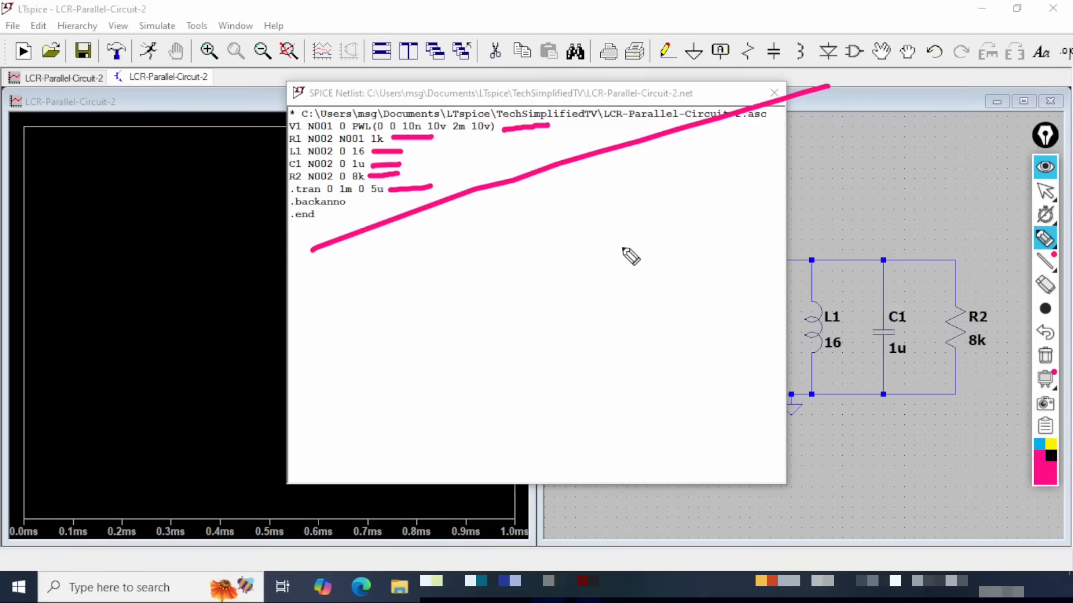
key("ctrl+shift+1")
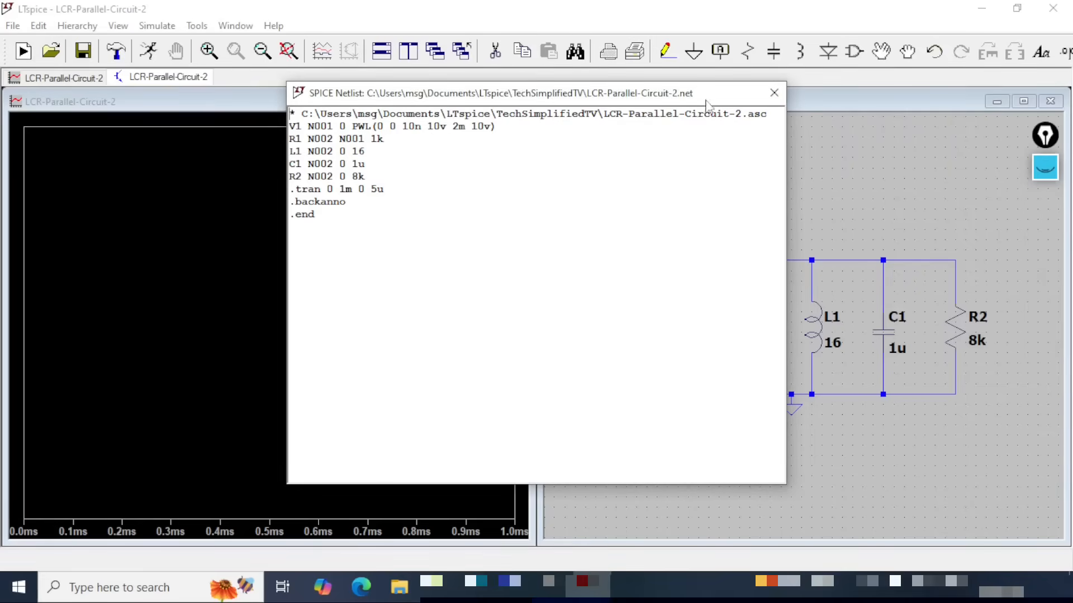
left_click(774, 93)
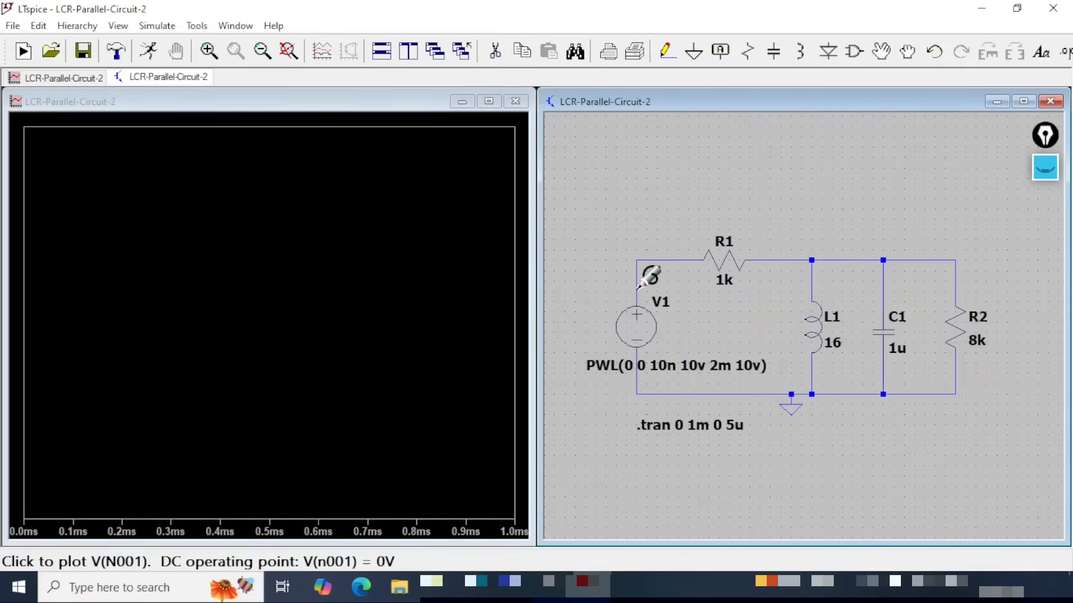
- Plot the voltage across V1, add a second plot pane and plot the voltage across R1 in it
left_click_drag(638, 286, 637, 392)
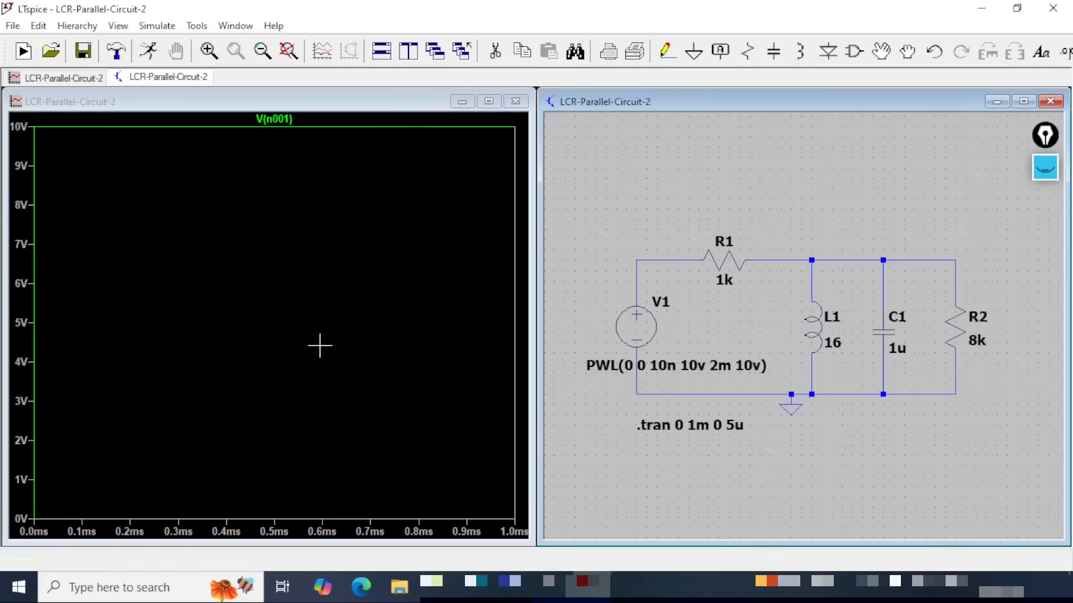
left_click(298, 93)
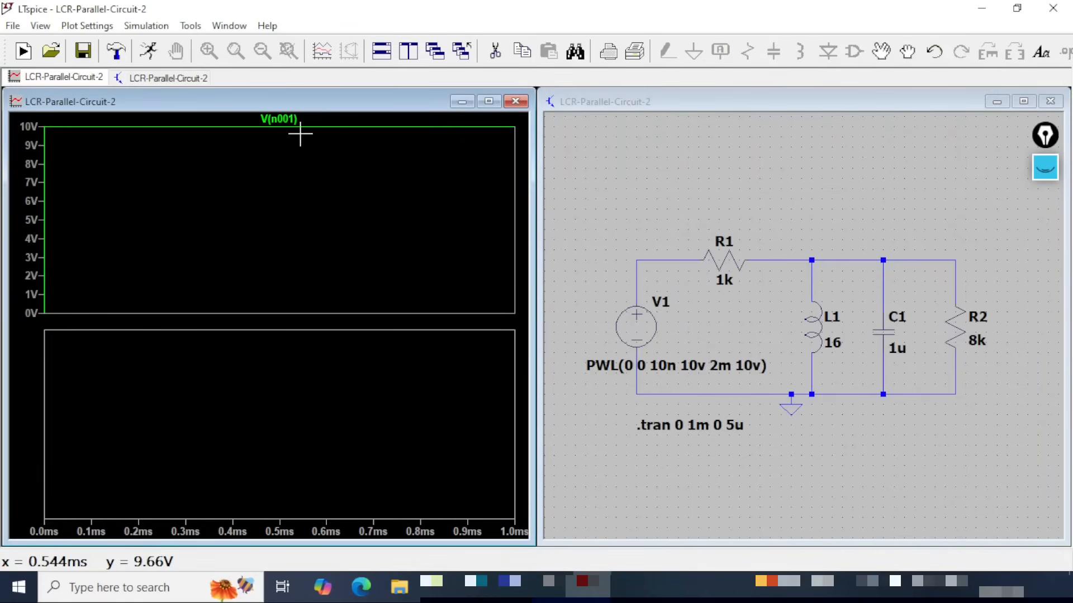
key("ctrl+Tab")
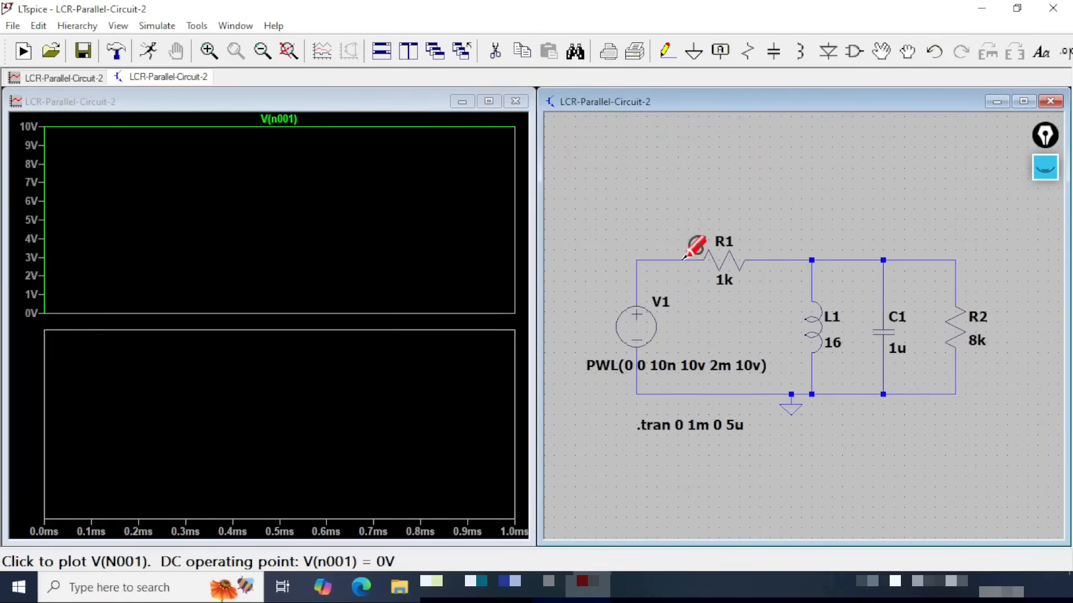
left_click_drag(685, 257, 769, 258)
- Add a third plot pane and plot the voltage across inductor L1 in it
left_click(331, 105)
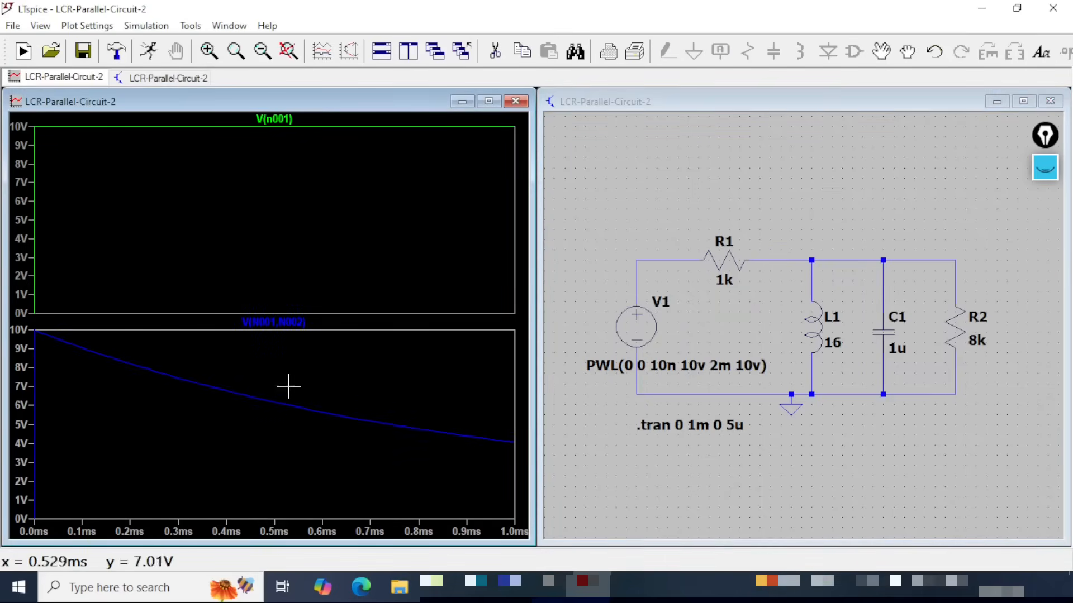
key("p")
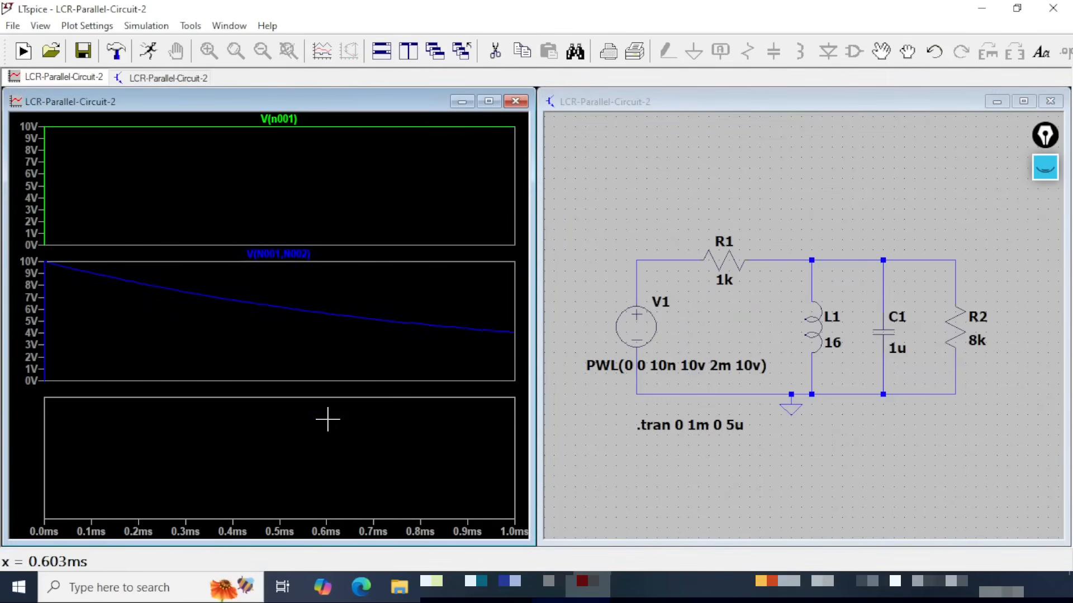
left_click(811, 107)
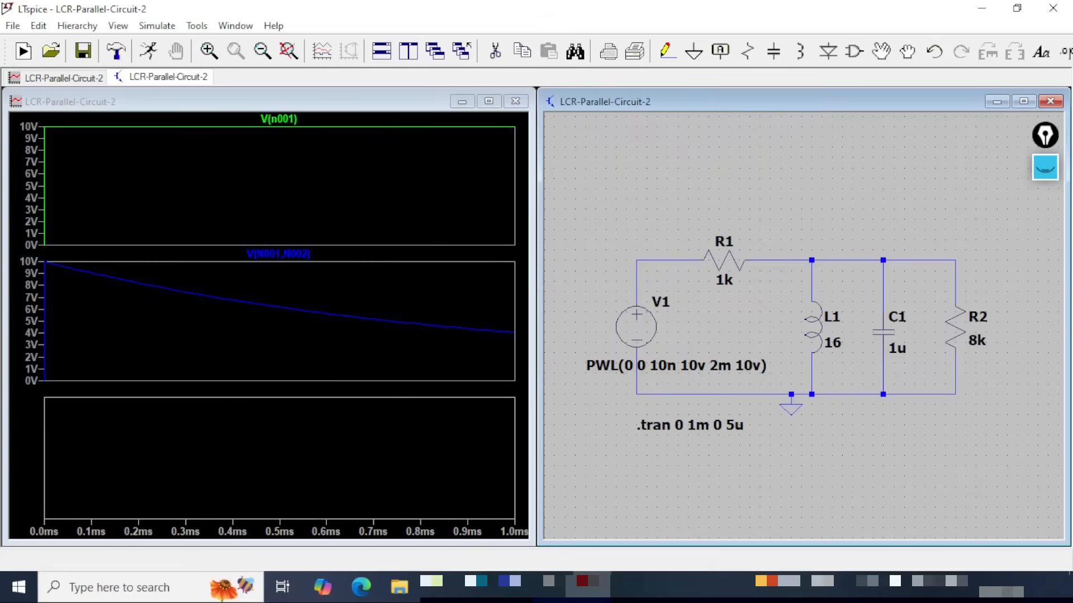
left_click_drag(813, 259, 816, 395)
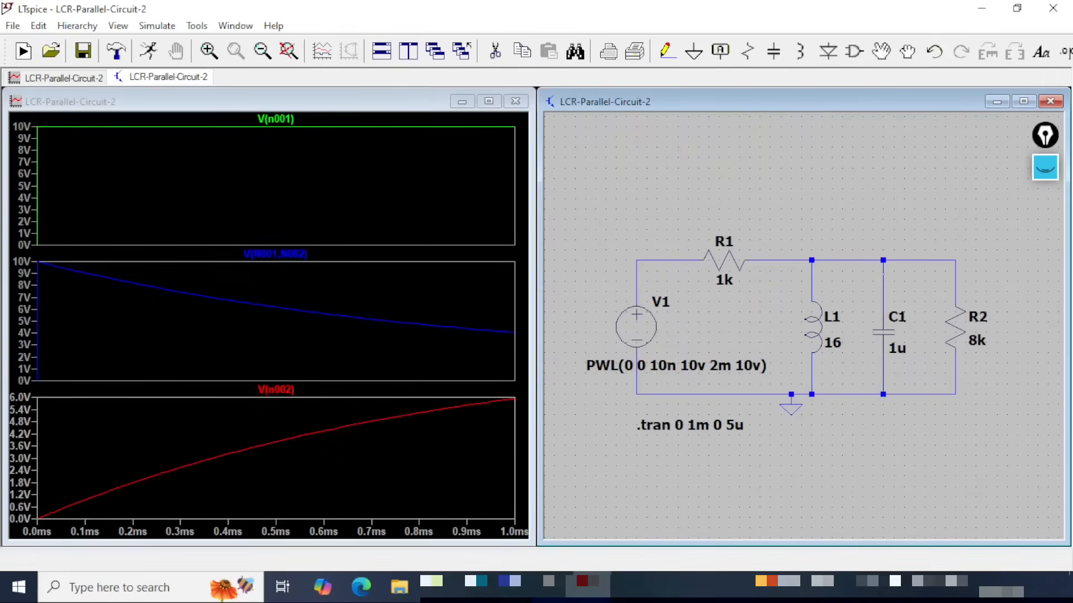
- Add a fourth plot pane and plot the voltage across capacitor C1 in it
left_click(306, 115)
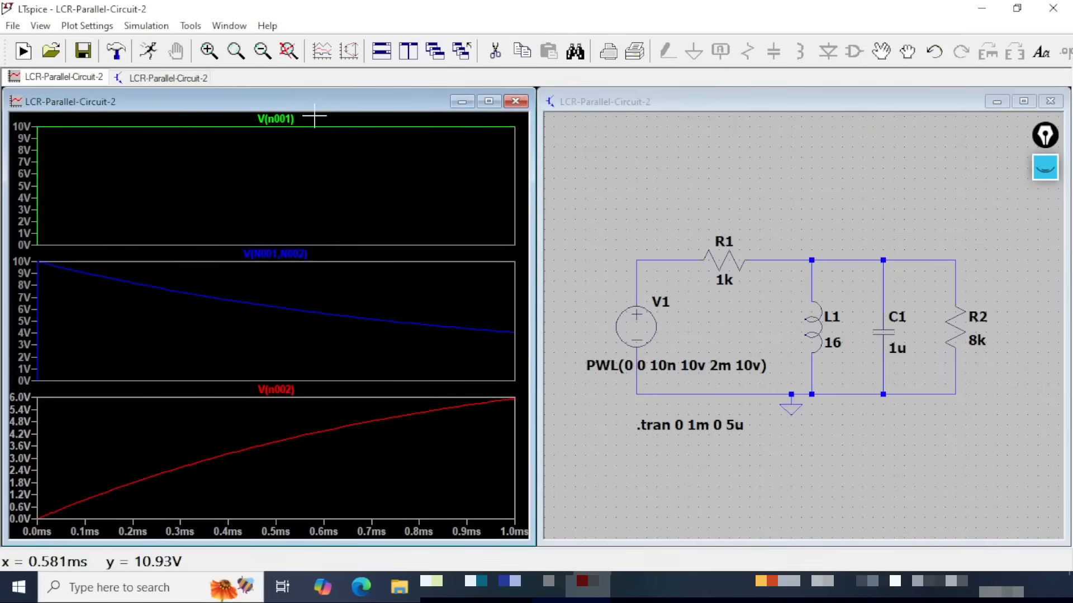
key("p")
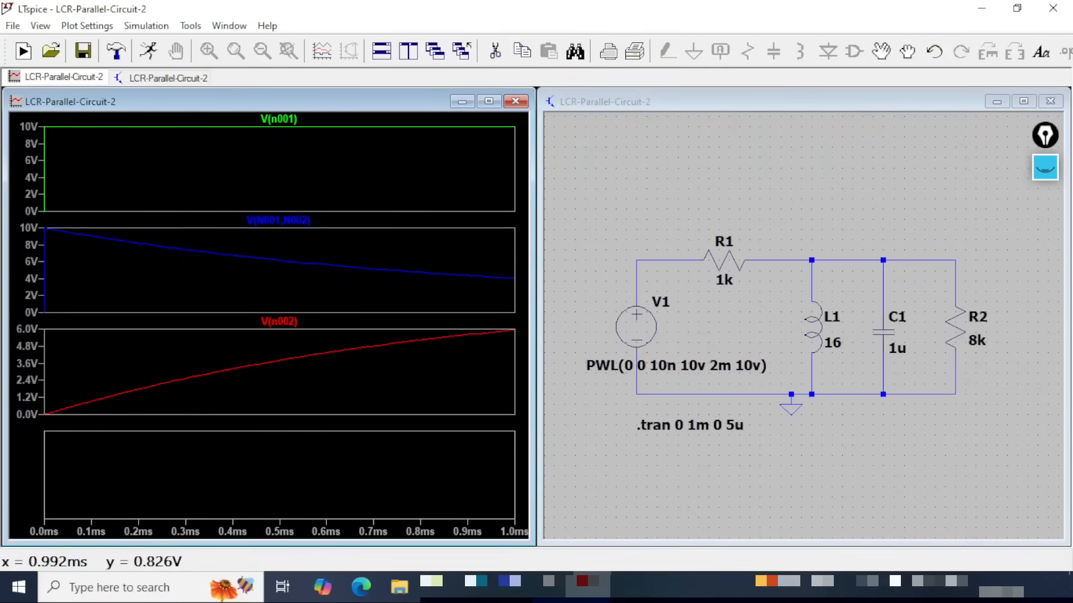
left_click(907, 112)
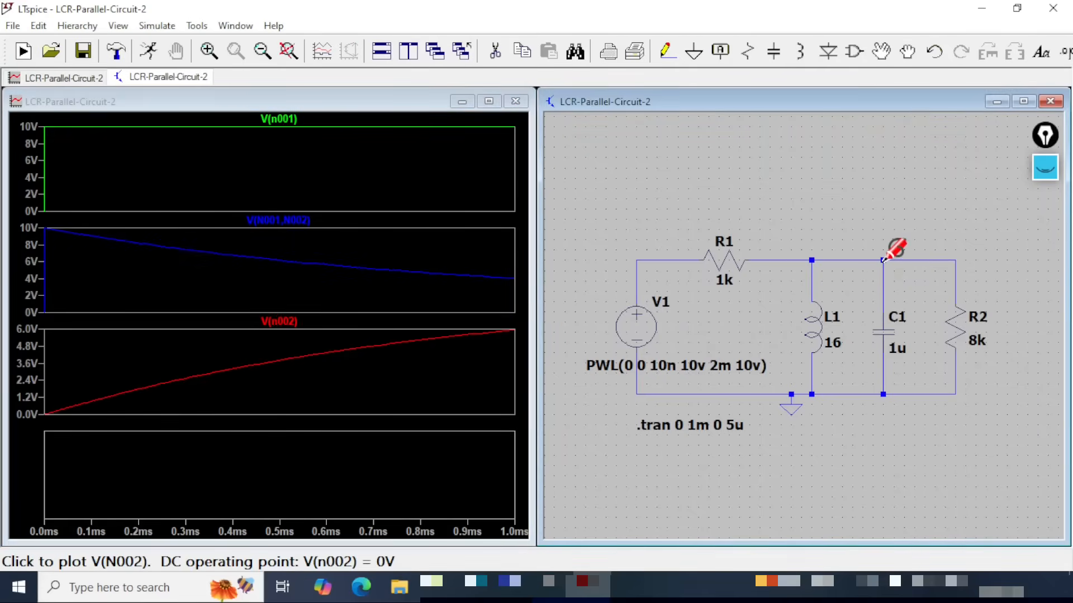
left_click_drag(882, 343, 883, 394)
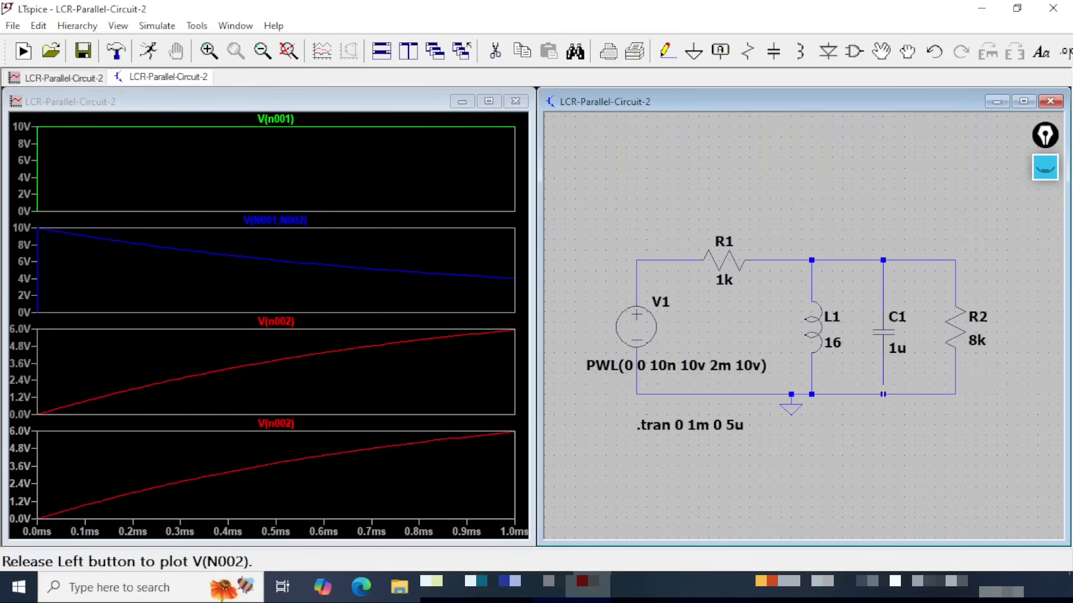
- Add a fifth plot pane and plot the voltage across resistor R2 in it
left_click(374, 103)
key("p")
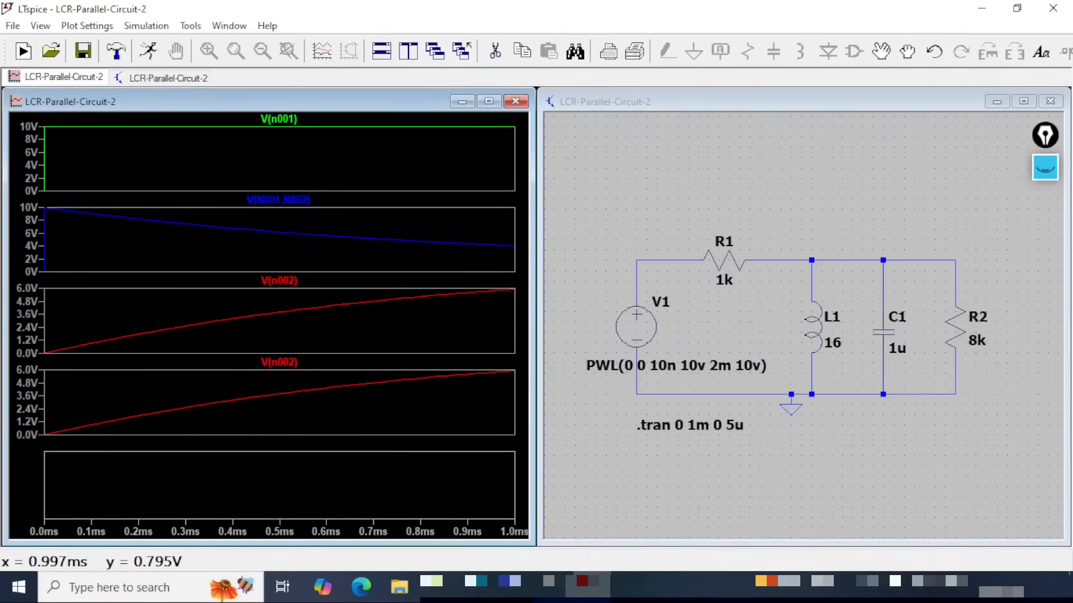
left_click(951, 112)
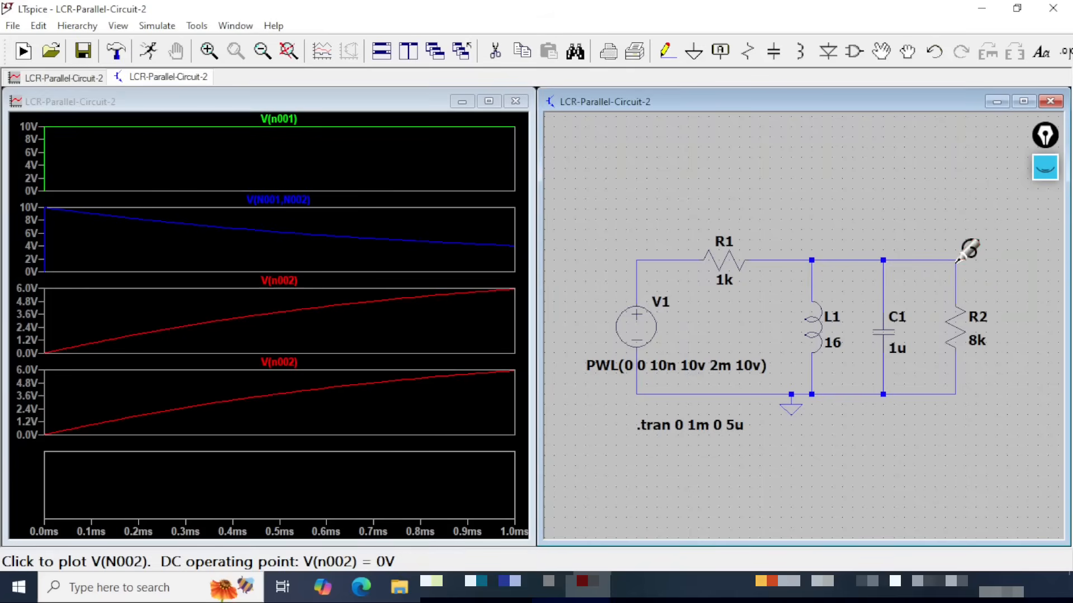
left_click_drag(958, 259, 956, 392)
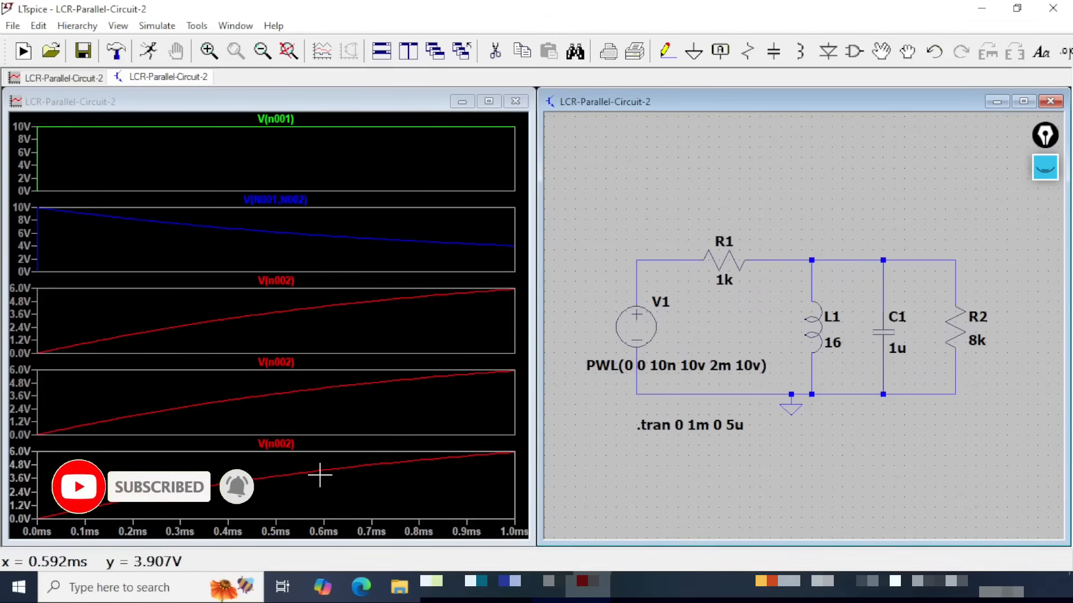
- Delete the two duplicate V(n002) traces so only one V(n002) plot is kept
left_click(263, 462)
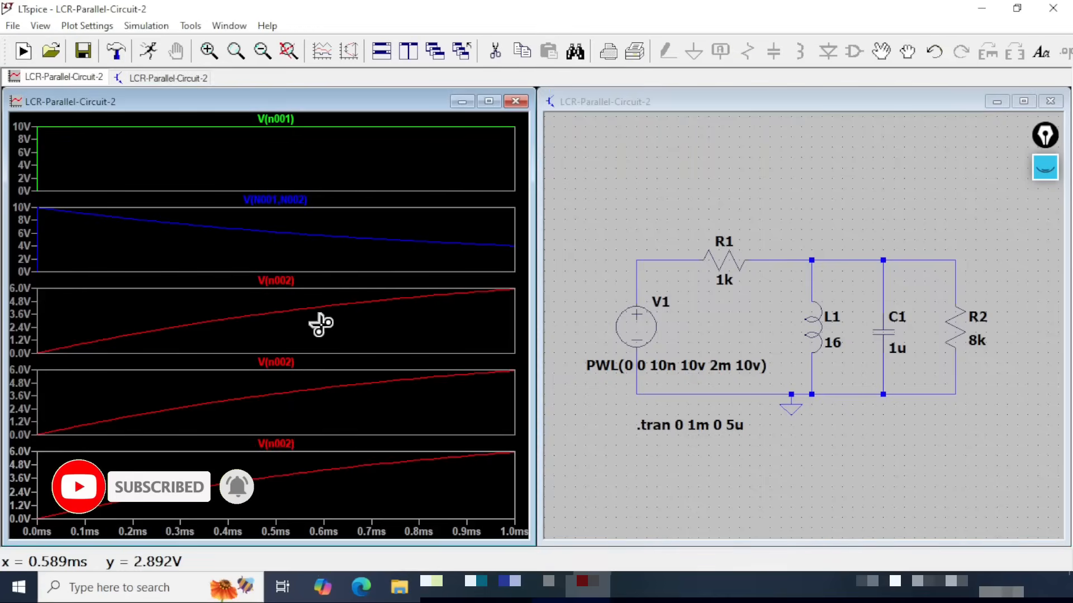
left_click(288, 447)
left_click(284, 363)
left_click(308, 457)
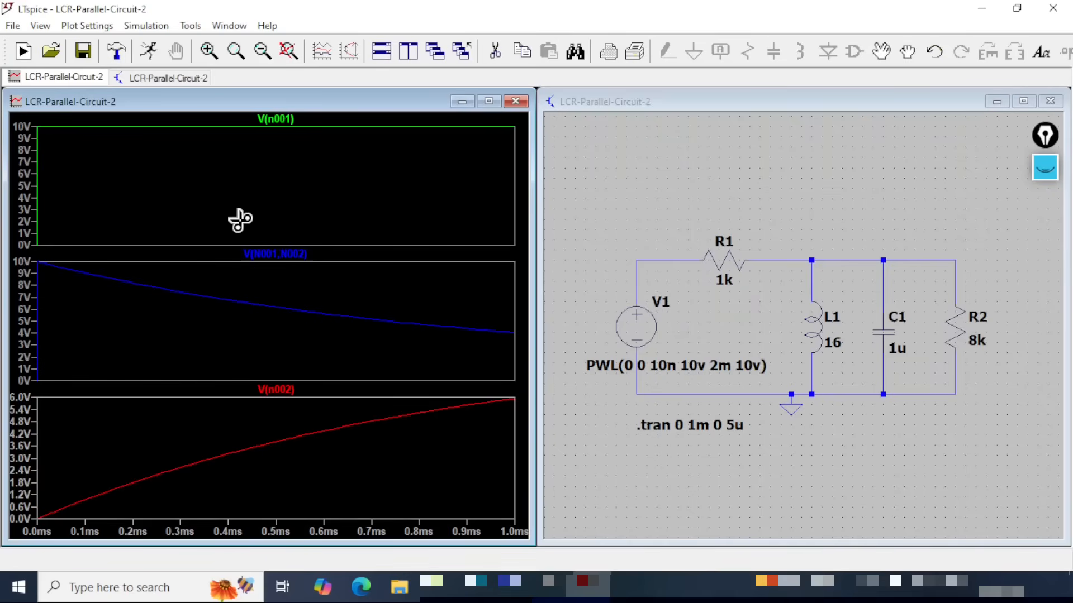
key("Escape")
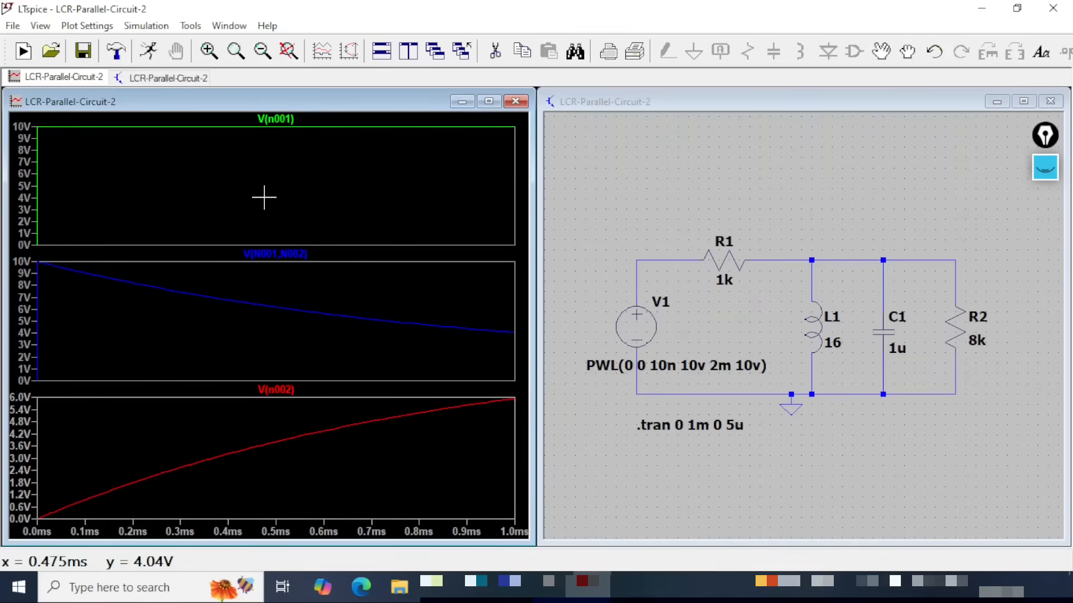
- Trace the V(n001), V(N001,N002) and V(n002) curves with the pen and circle the parallel L1, C1, R2 section
key("ctrl+shift+3")
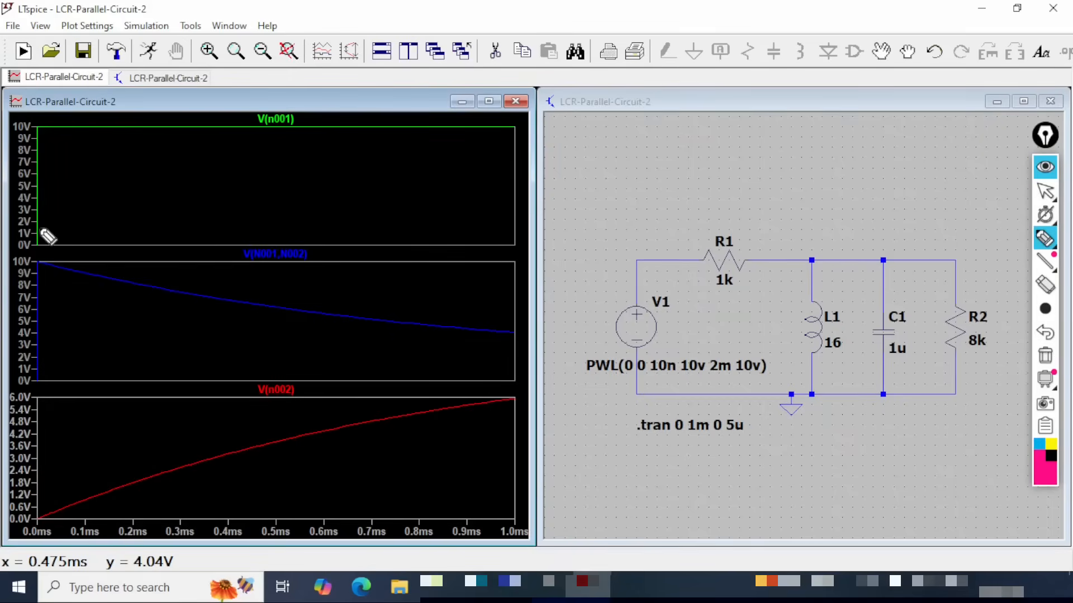
mouse_move(40, 232)
left_mouse_down()
mouse_move(49, 125)
mouse_move(523, 131)
left_mouse_up()
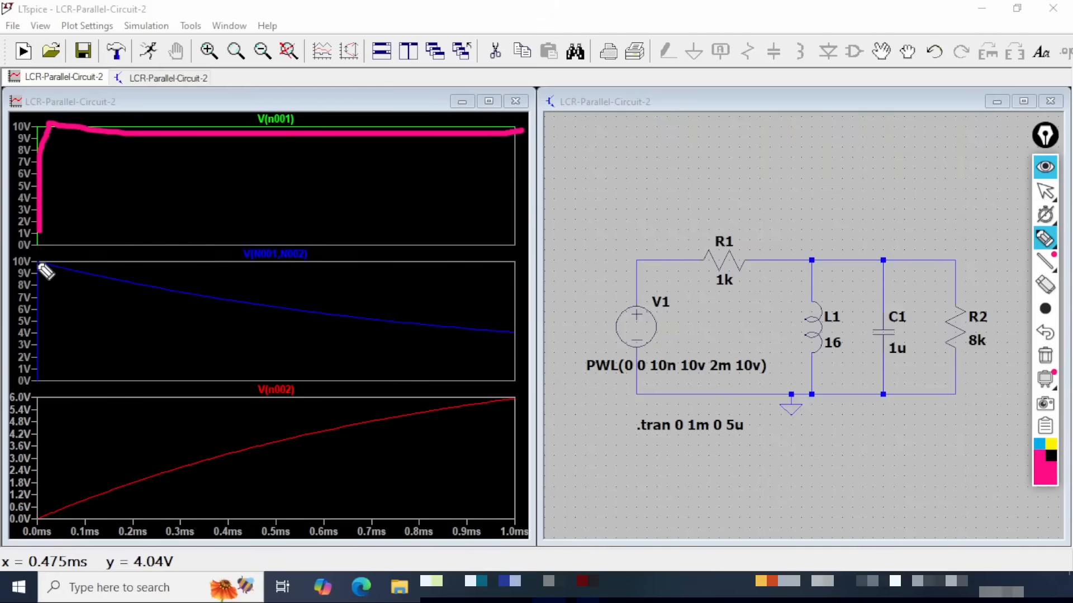
mouse_move(36, 261)
left_mouse_down()
mouse_move(174, 295)
mouse_move(507, 338)
left_mouse_up()
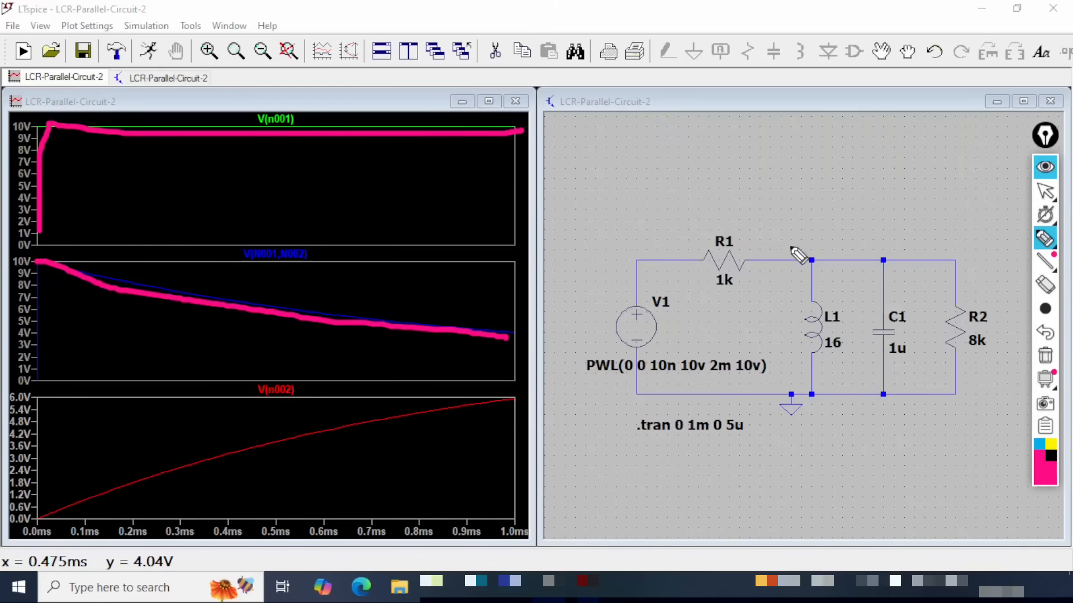
mouse_move(793, 239)
left_mouse_down()
mouse_move(977, 422)
mouse_move(769, 260)
left_mouse_up()
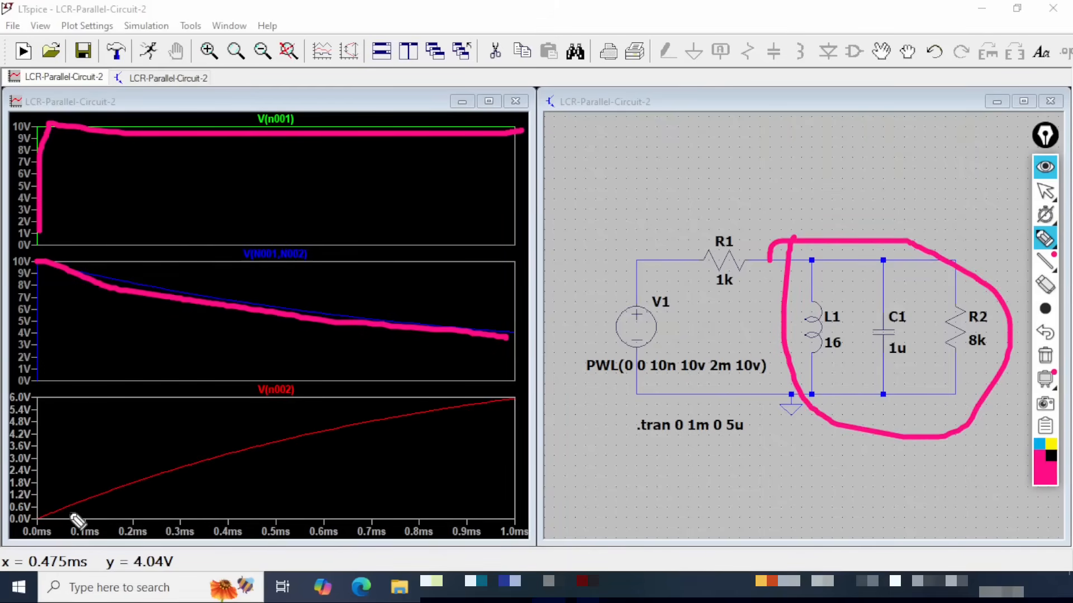
mouse_move(63, 514)
left_mouse_down()
mouse_move(307, 479)
mouse_move(508, 420)
mouse_move(575, 421)
left_mouse_up()
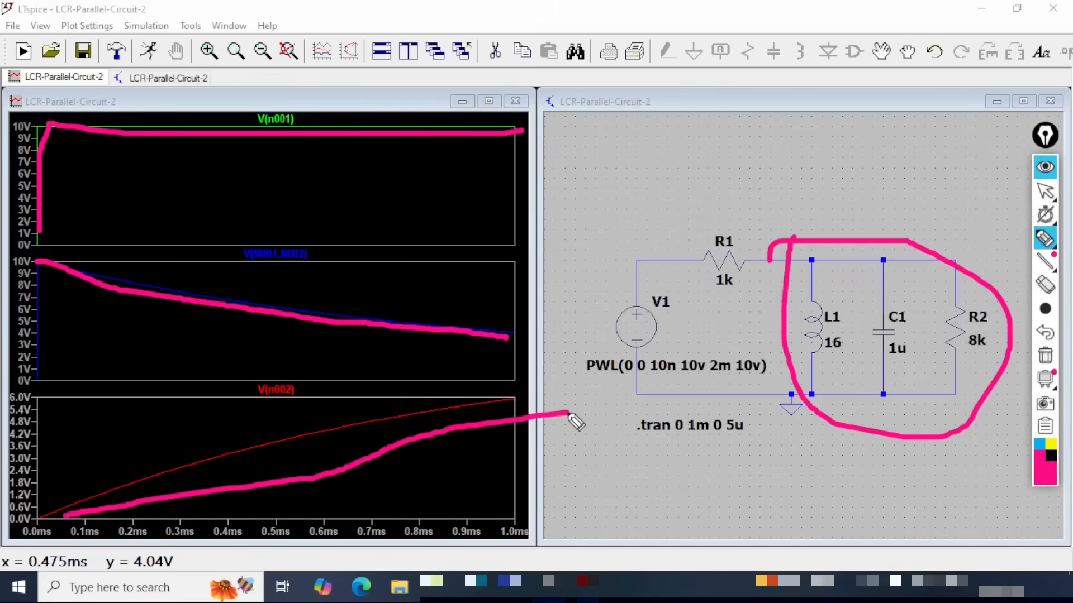
left_click_drag(112, 494, 479, 415)
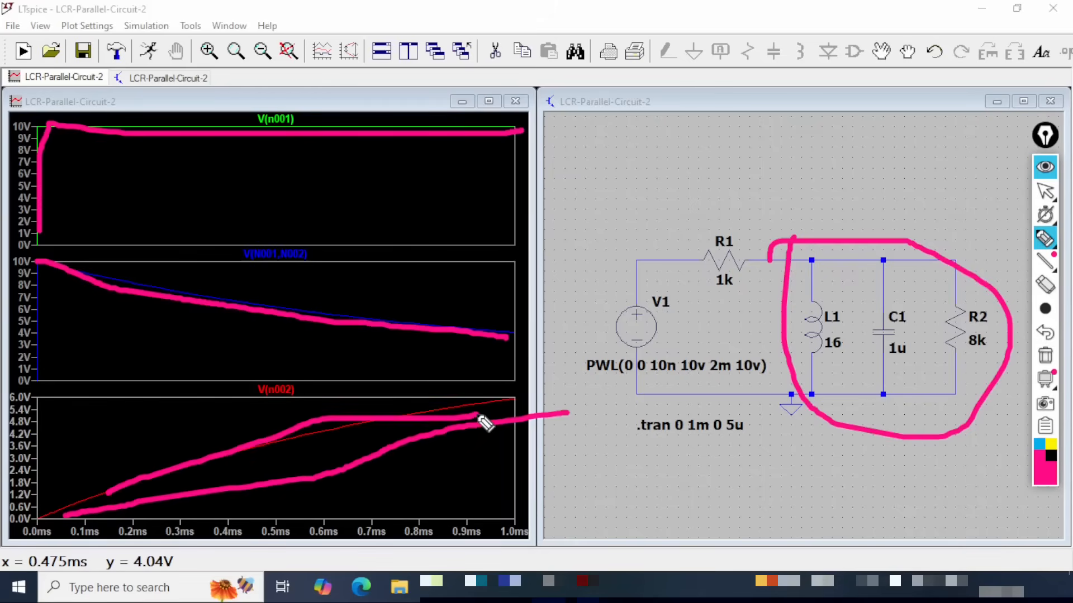
- Compare the R1 voltage curve with the parallel section by circling both parts of the circuit, and clear the pen marks
mouse_move(925, 221)
left_mouse_down()
mouse_move(787, 330)
mouse_move(826, 216)
left_mouse_up()
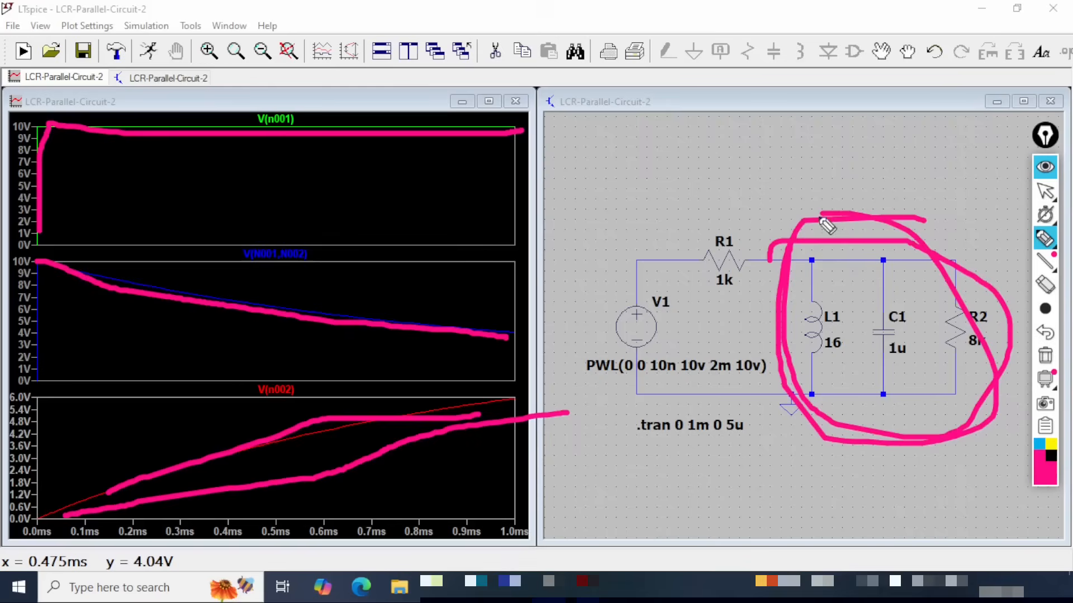
left_click_drag(84, 280, 508, 337)
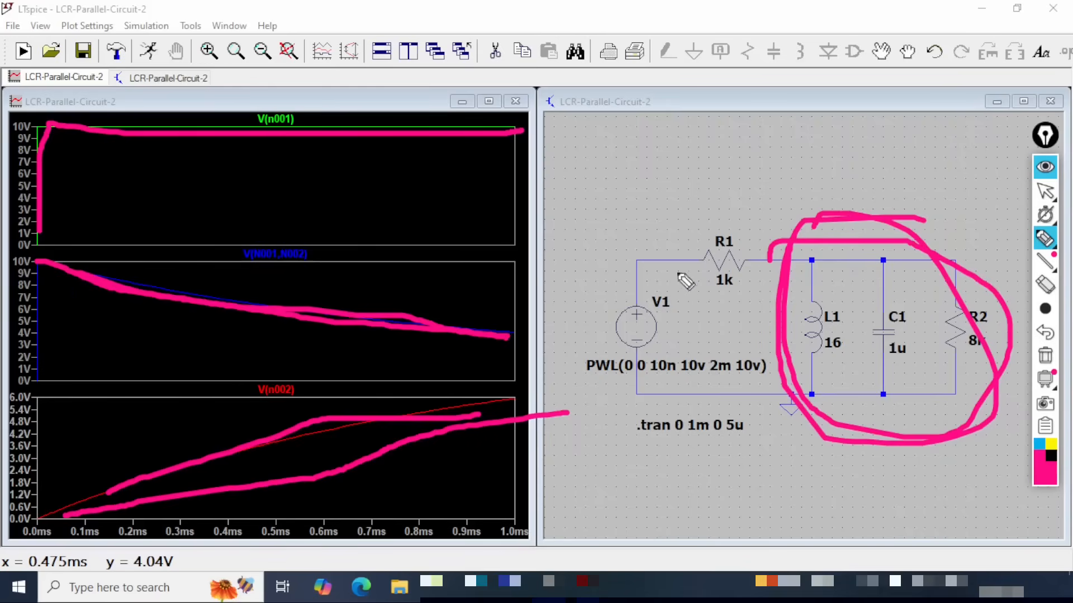
mouse_move(785, 244)
left_mouse_down()
mouse_move(787, 363)
mouse_move(950, 257)
mouse_move(778, 221)
left_mouse_up()
mouse_move(629, 239)
left_mouse_down()
mouse_move(646, 288)
mouse_move(677, 233)
mouse_move(640, 274)
left_mouse_up()
left_click_drag(835, 247, 911, 314)
left_click_drag(866, 287, 970, 253)
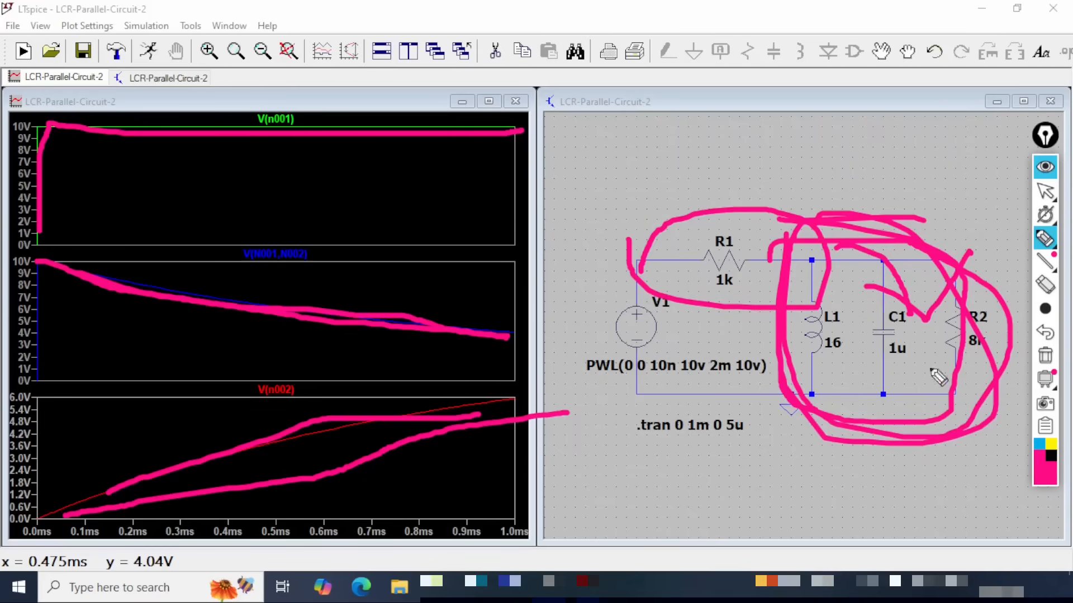
key("ctrl+shift+1")
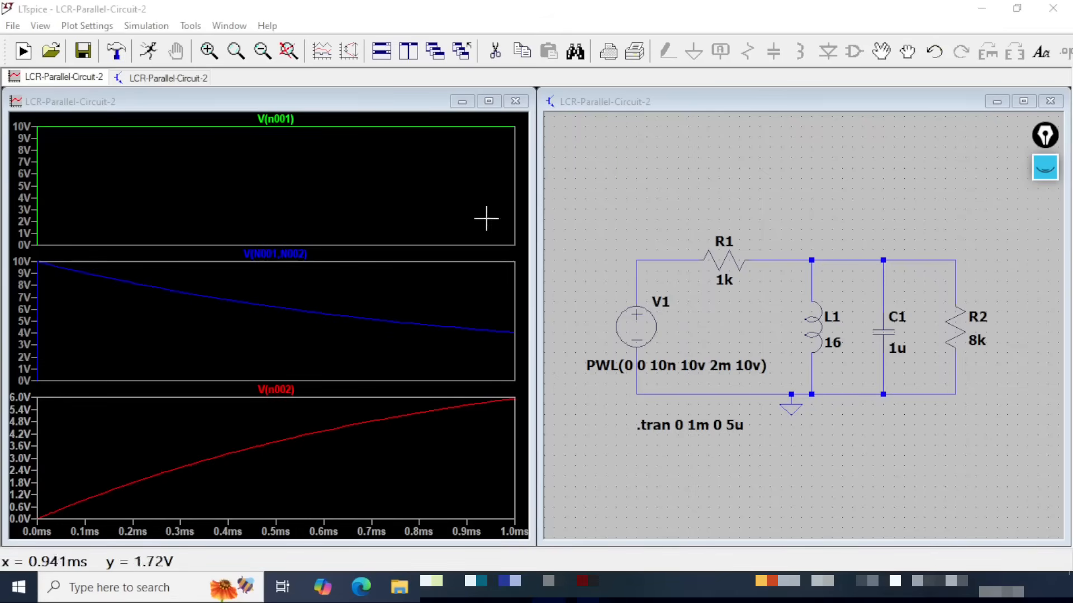
- Close the waveform window and maximise the LCR-Parallel-Circuit-2 schematic
left_click(516, 101)
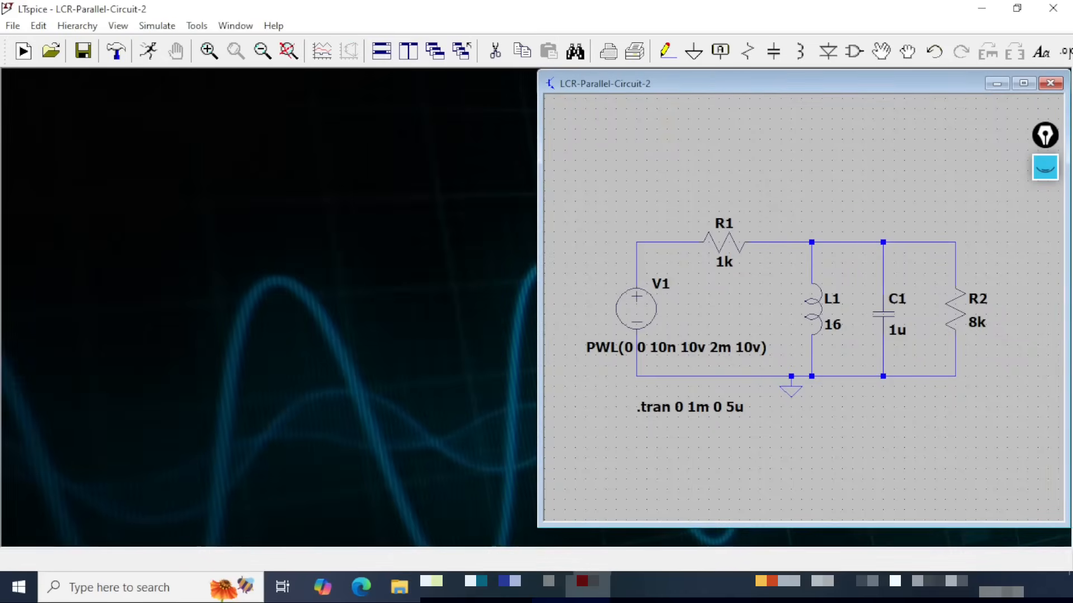
left_click(1024, 83)
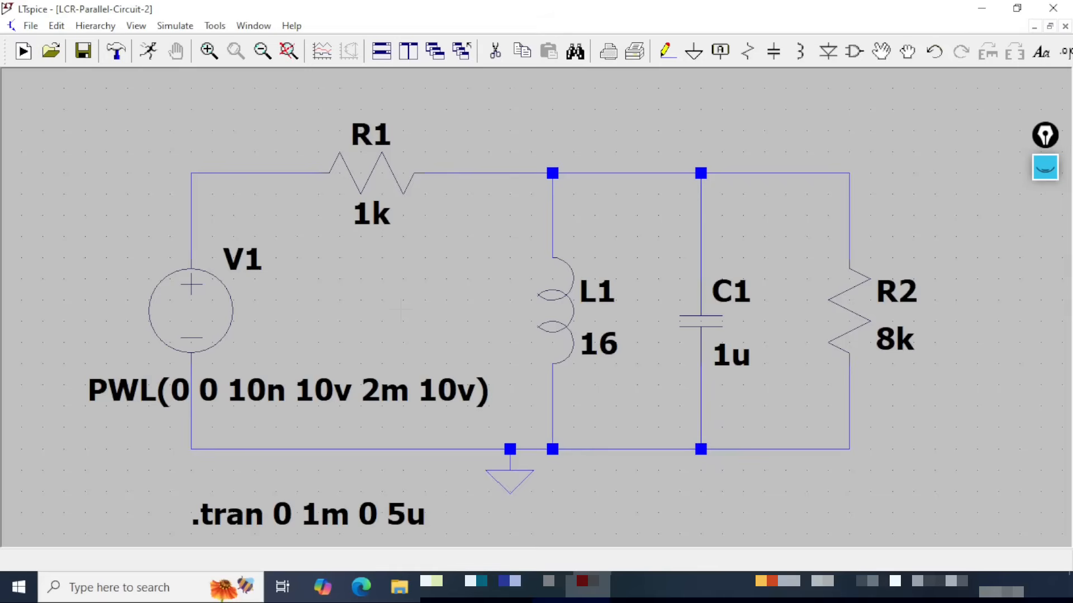
- Change source V1 from PWL to no function and give it a small-signal AC amplitude of 1v
right_click(211, 316)
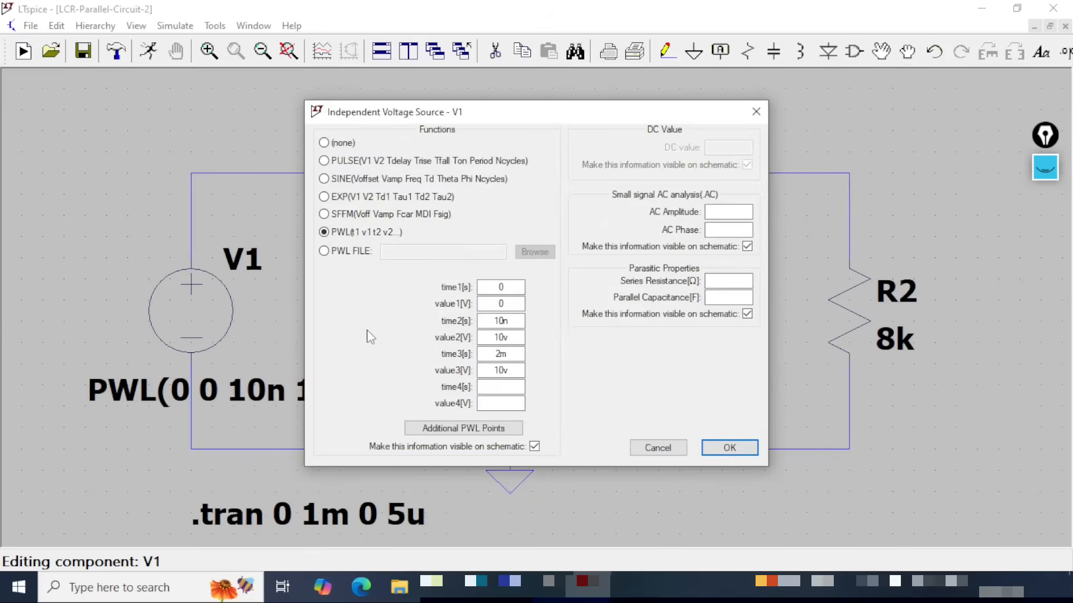
left_click(325, 144)
left_click(708, 213)
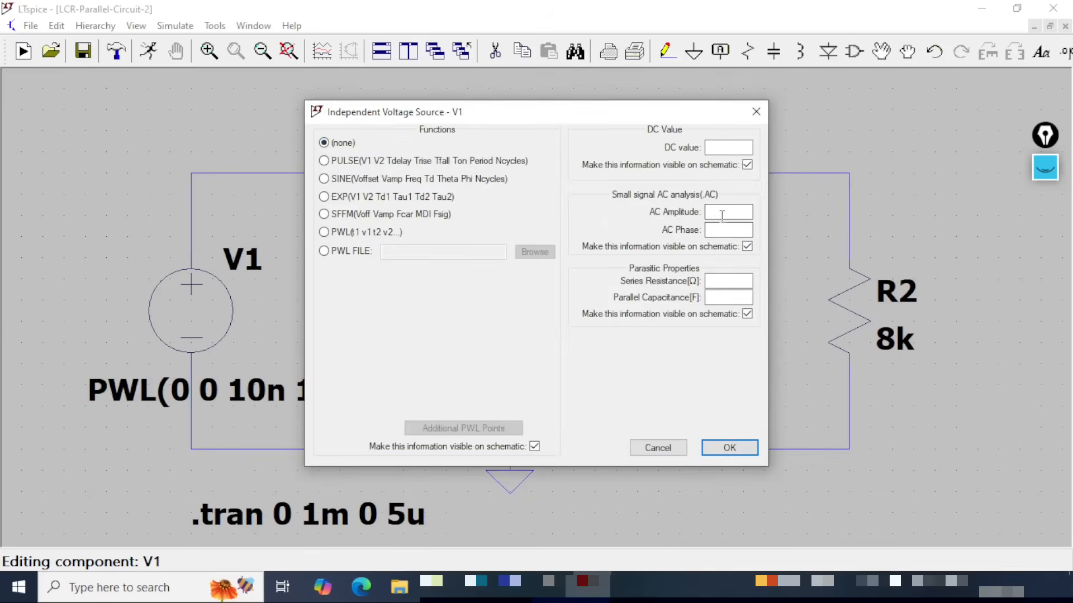
type("1v")
left_click(730, 448)
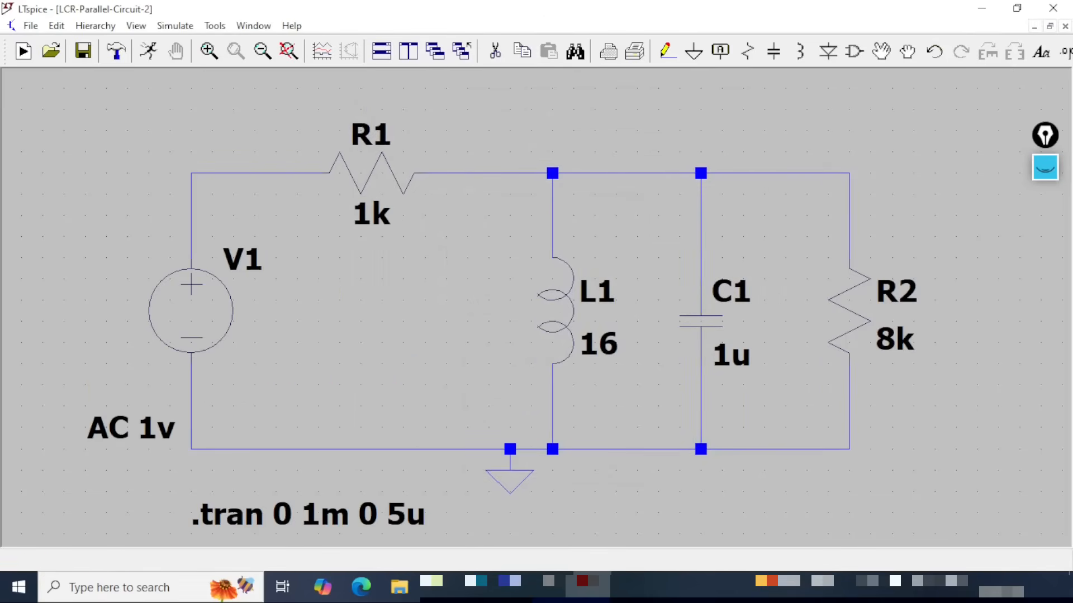
- Turn the .tran 0 1m 0 5u directive into a comment on the schematic
right_click(240, 518)
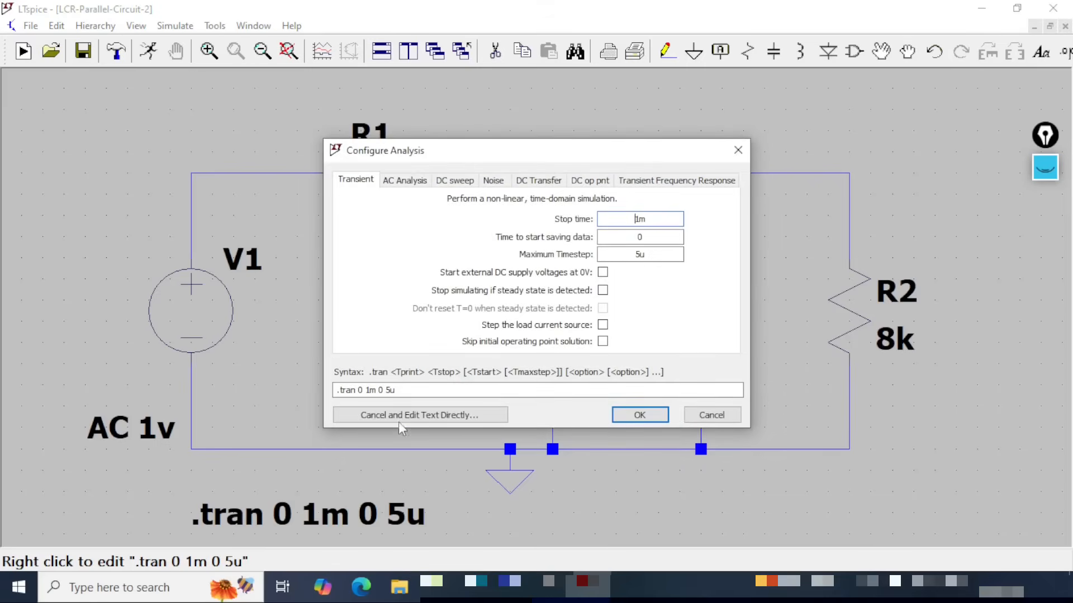
left_click(416, 417)
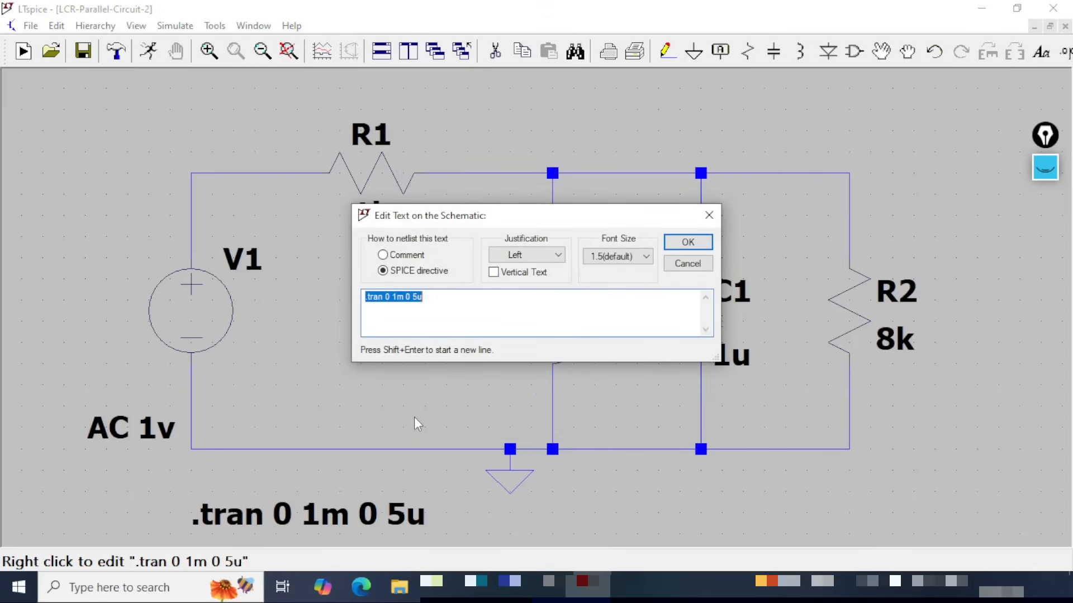
left_click(383, 255)
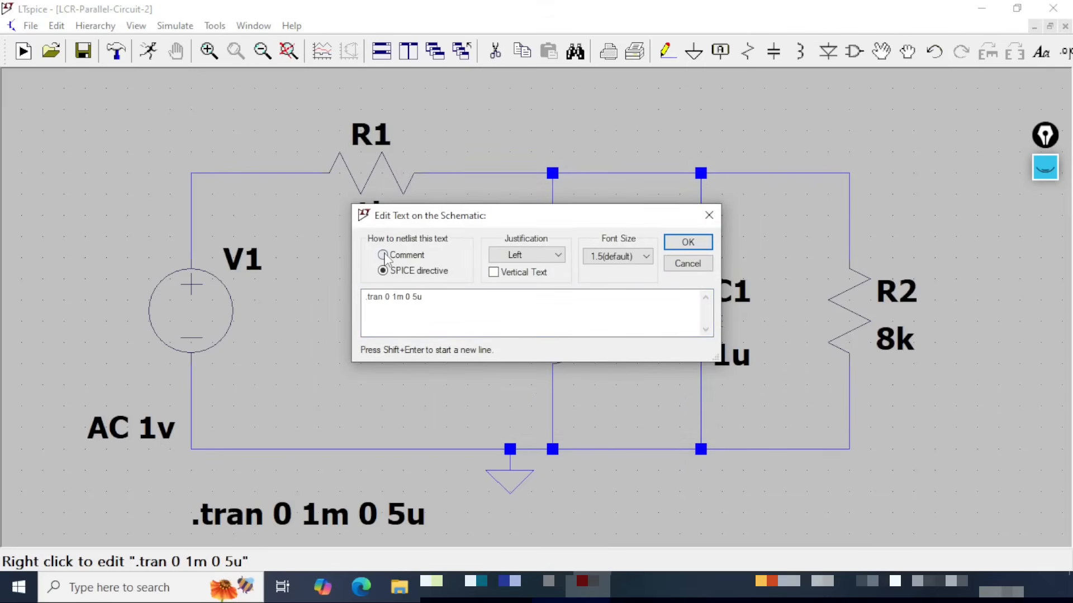
left_click(687, 242)
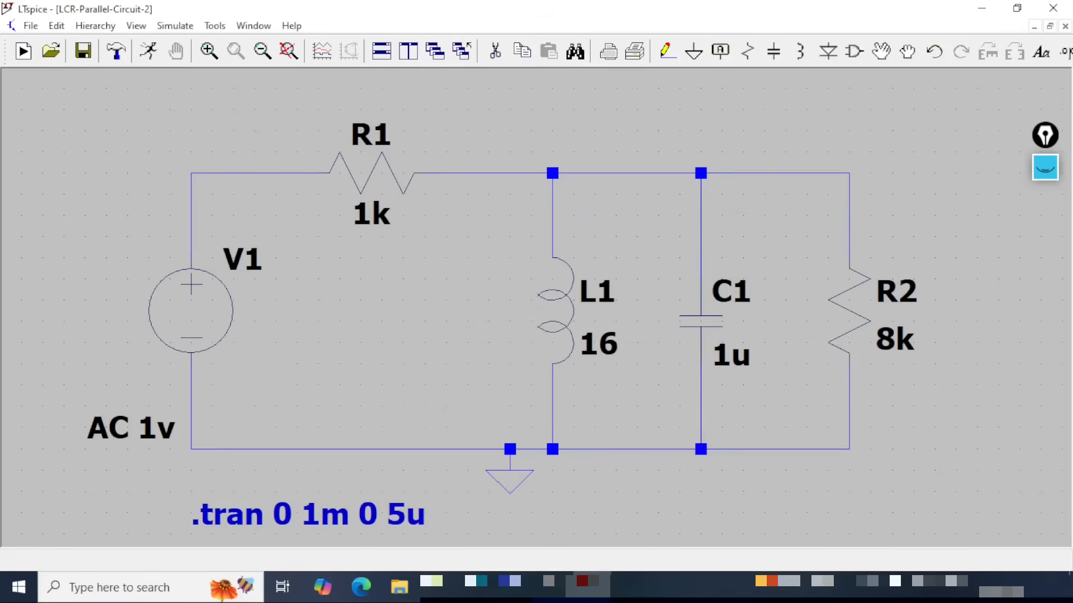
- Add an .ac SPICE directive and place it just below the commented .tran text
left_click(1065, 51)
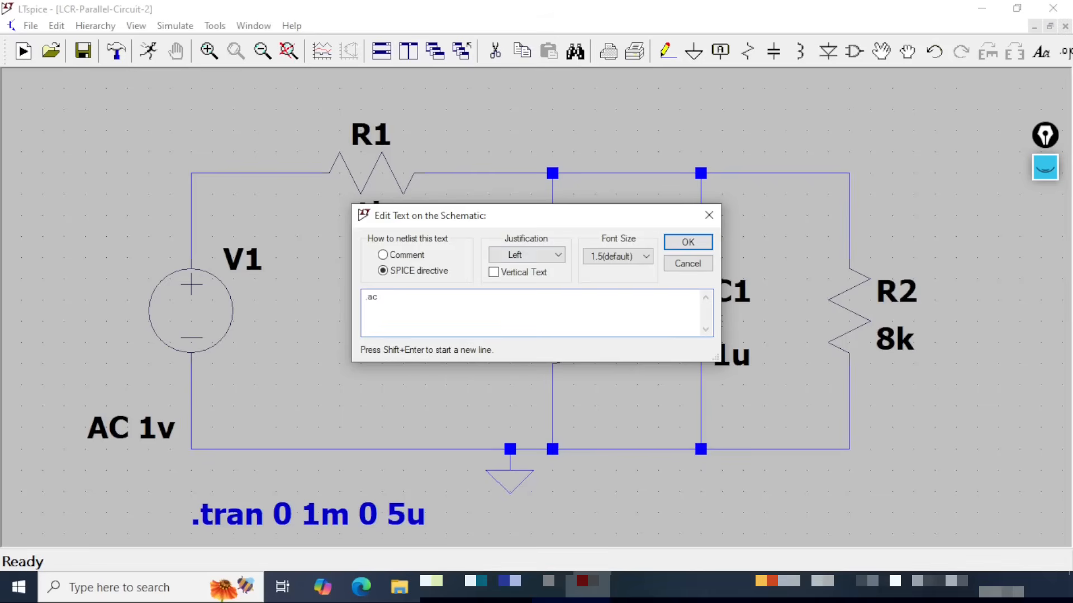
left_click(688, 242)
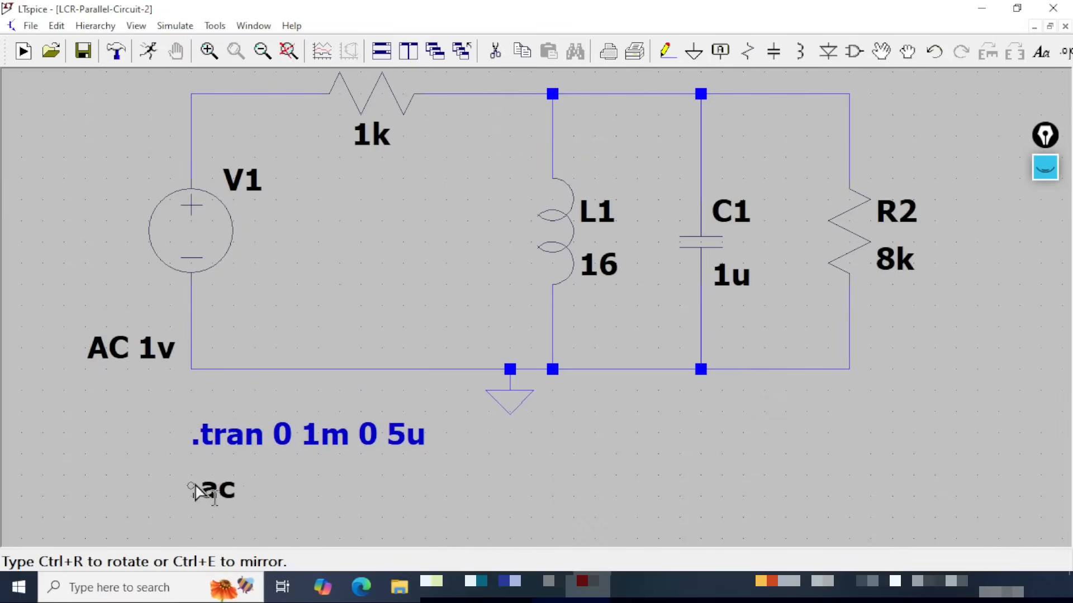
left_click(197, 474)
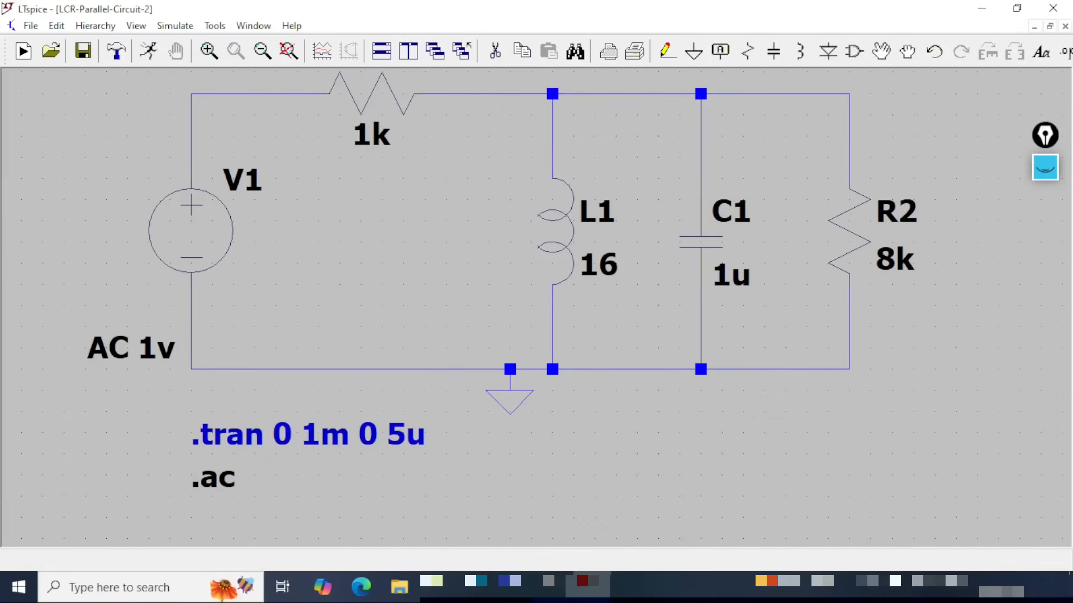
- Configure the .ac directive as a decade sweep with 10 points per decade from 10Hz to 10KHz
right_click(226, 484)
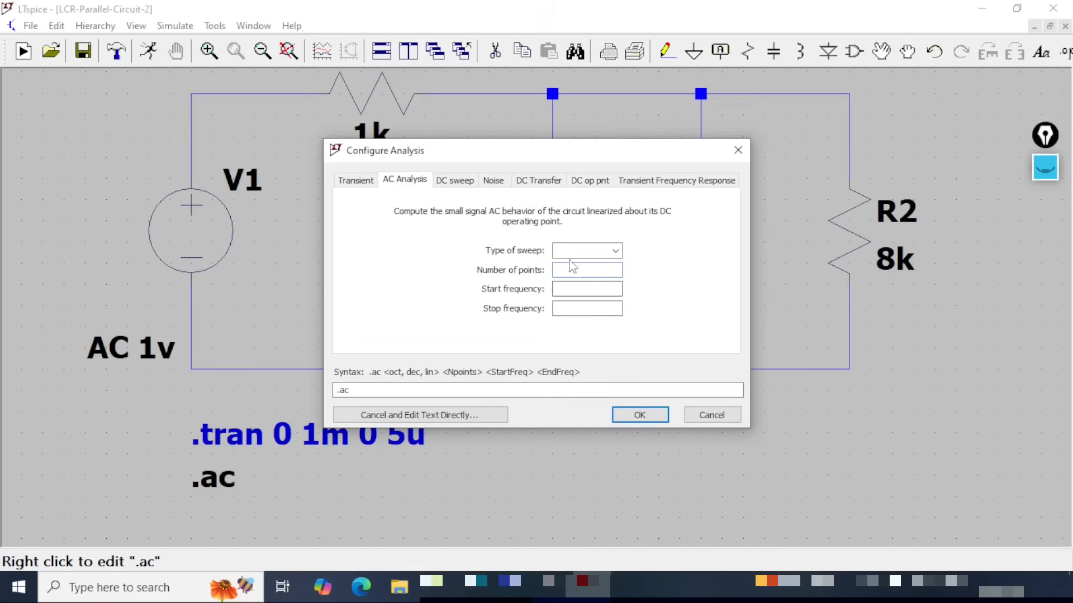
left_click(617, 251)
left_click(610, 278)
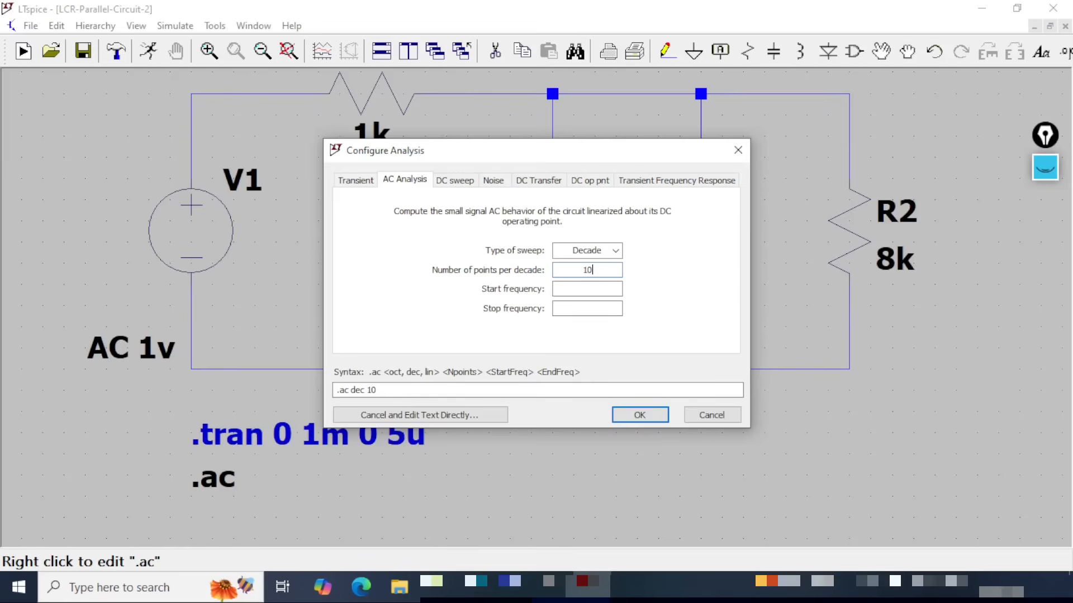
key("Tab")
type("10Hz")
left_click(592, 311)
type("10KHz")
left_click(452, 391)
left_click_drag(452, 391, 327, 389)
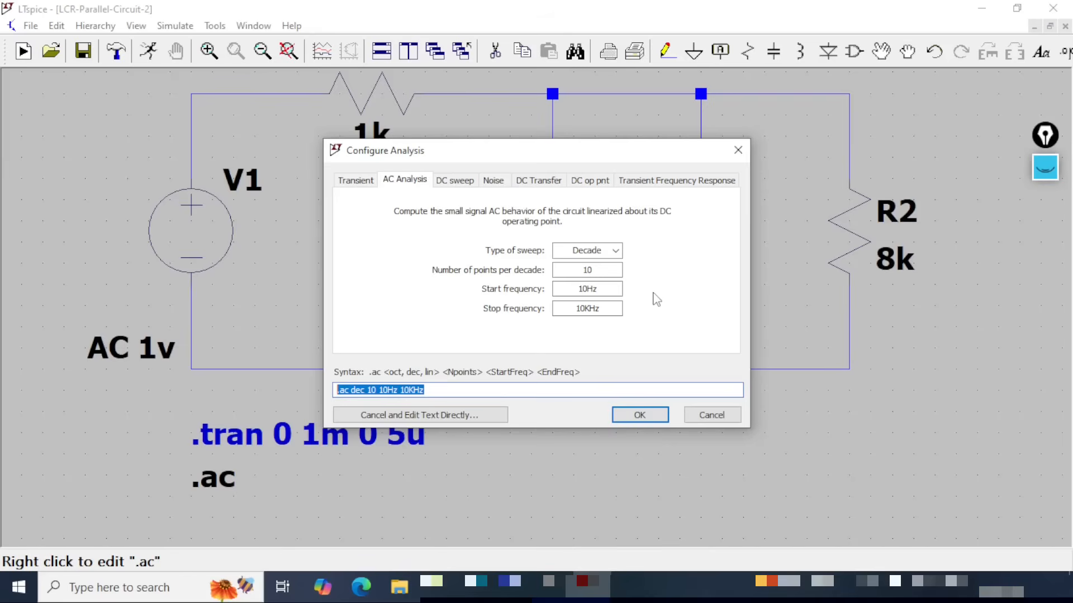
left_click(639, 416)
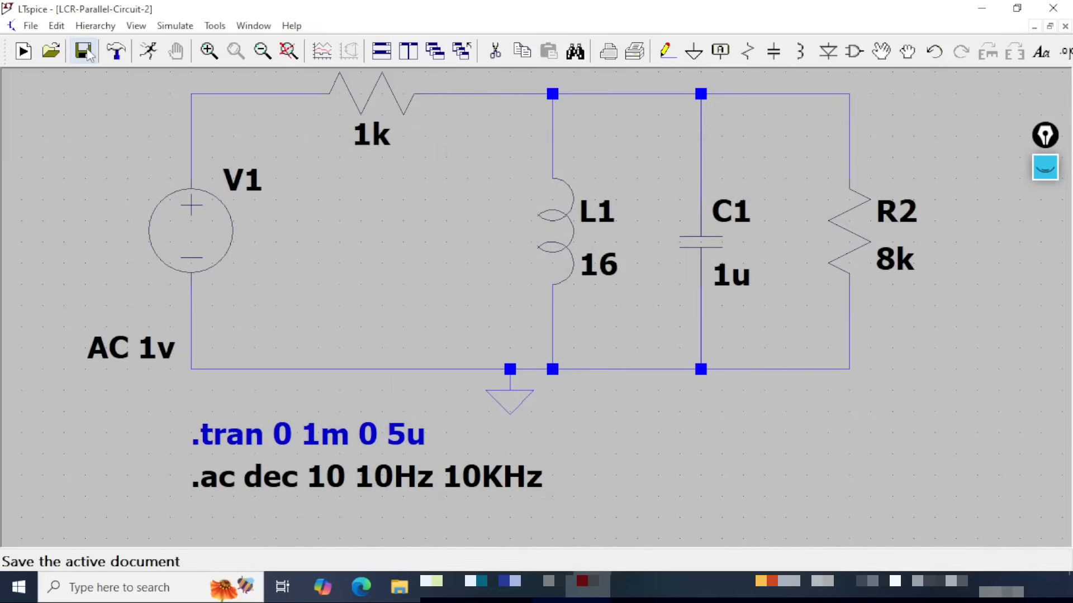
- Run the AC analysis, review the SPICE output log and close it
left_click(322, 52)
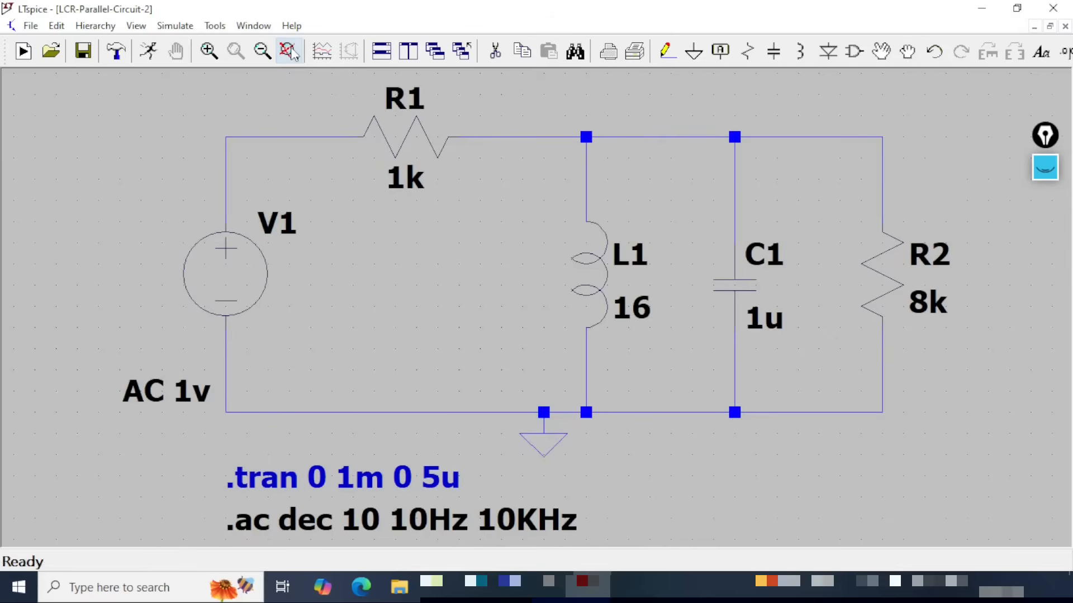
left_click(148, 51)
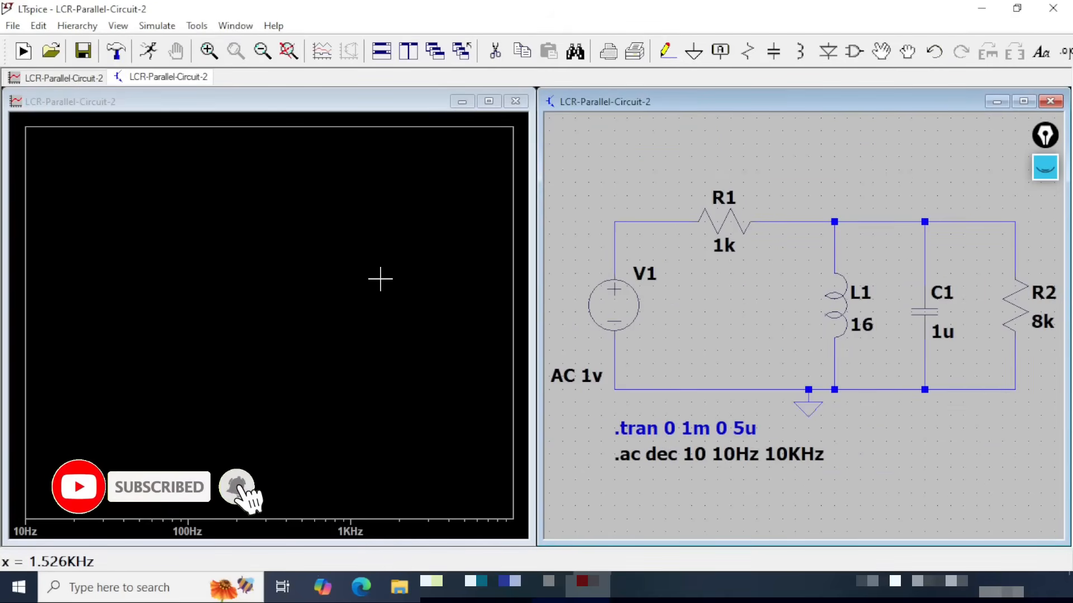
left_click(118, 26)
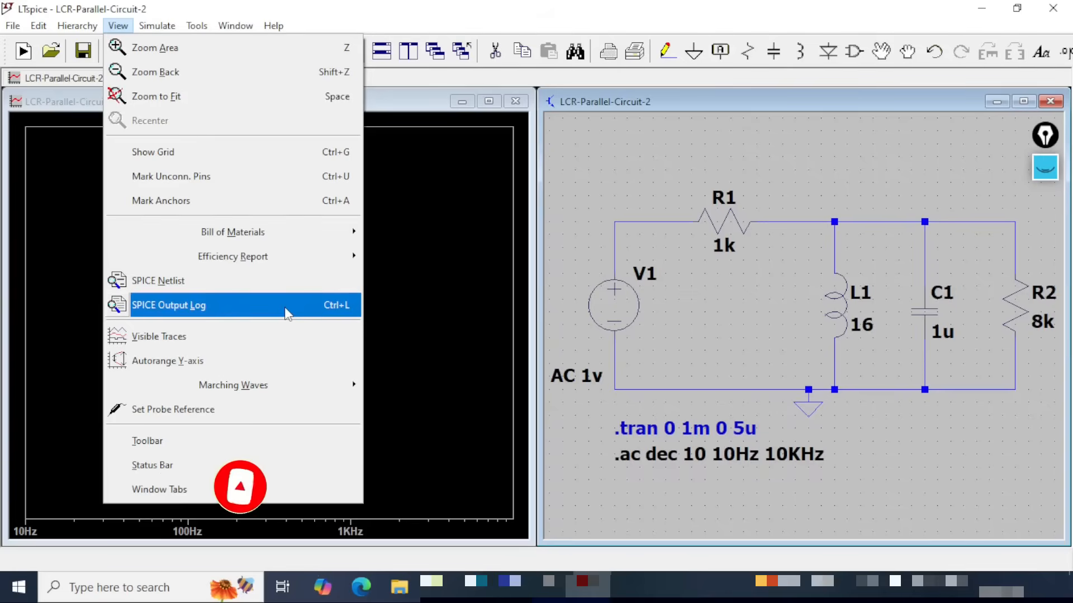
left_click(284, 307)
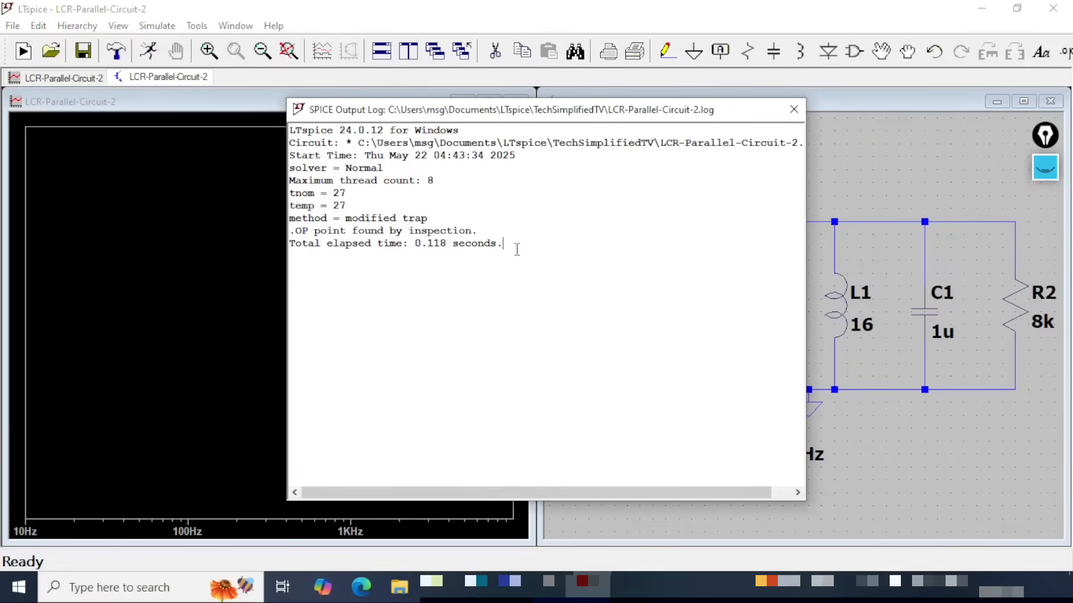
left_click_drag(516, 250, 287, 133)
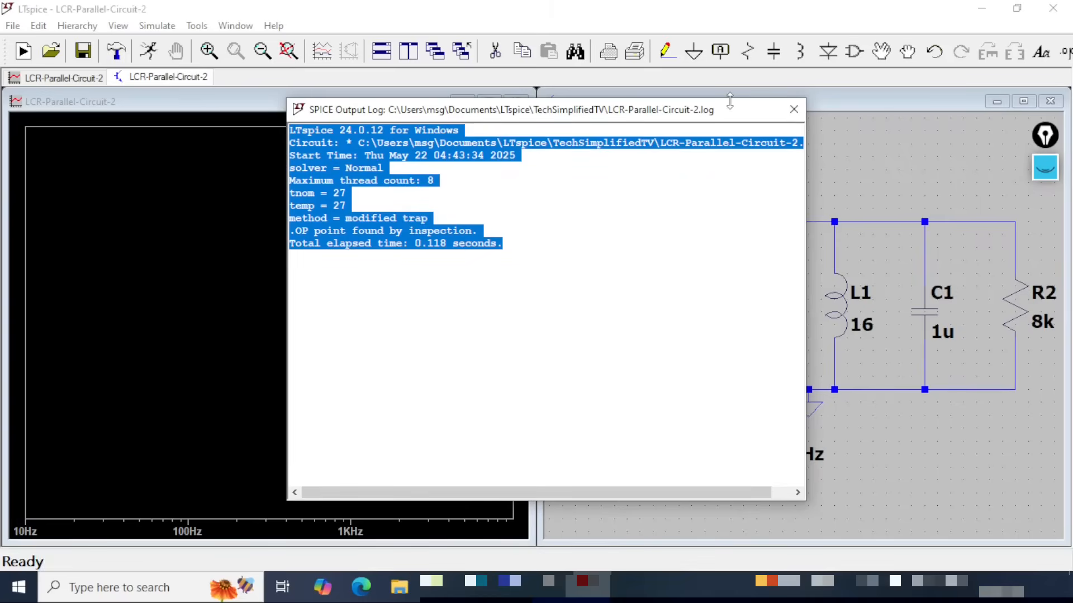
left_click(793, 109)
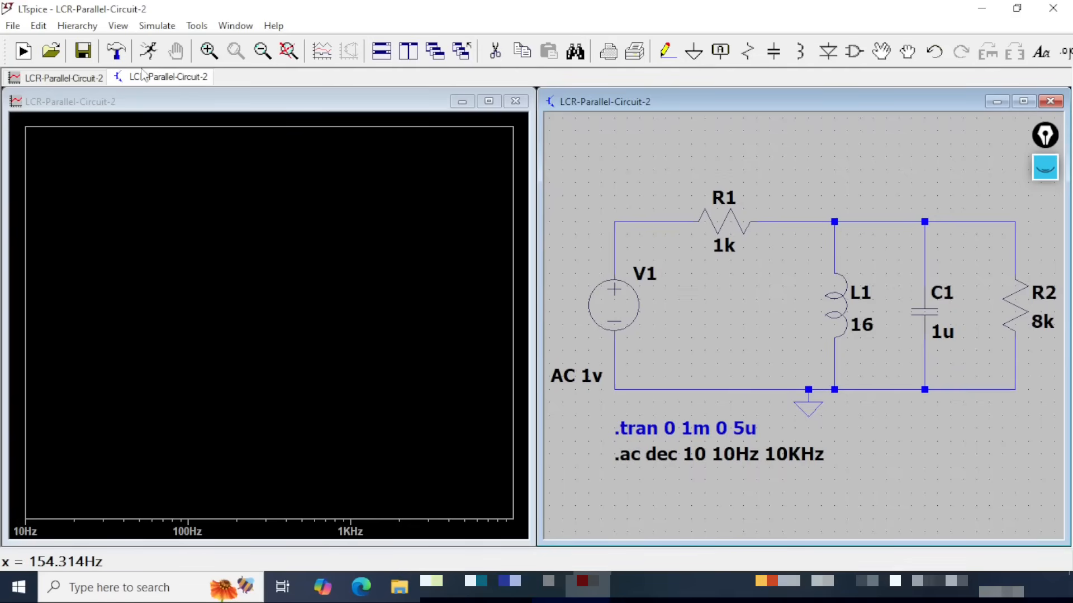
- Examine the SPICE netlist, checking the commented .tran line and the .ac line, and close it
left_click(118, 26)
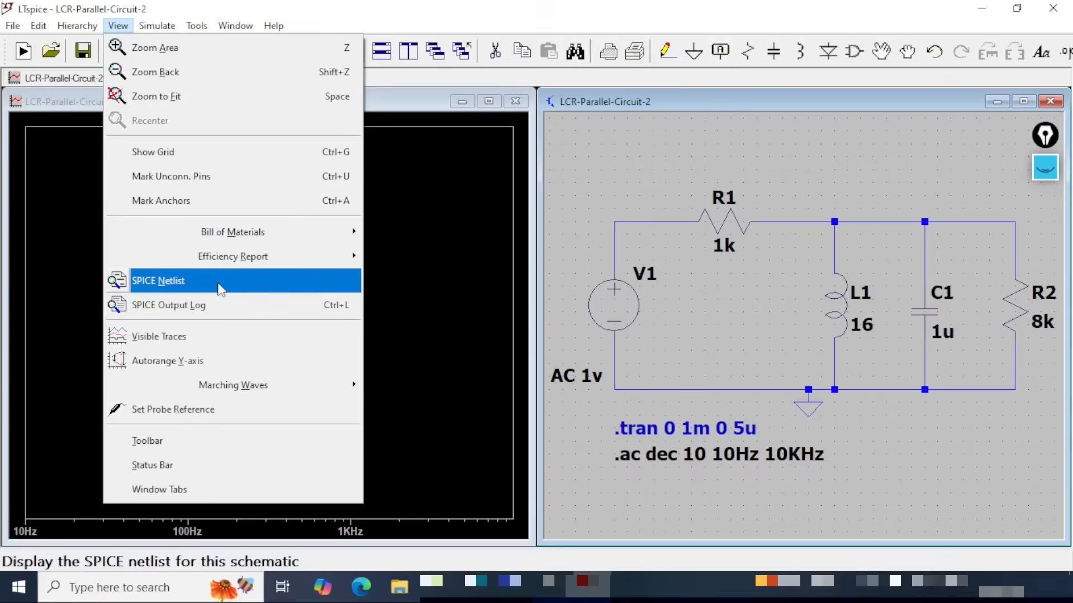
left_click(221, 288)
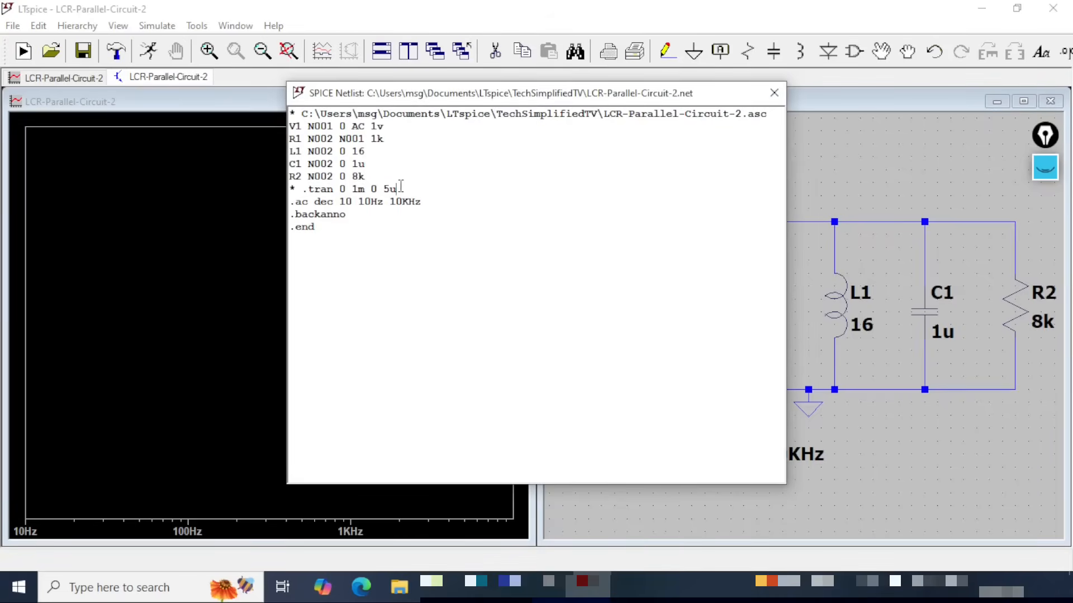
left_click_drag(401, 186, 277, 186)
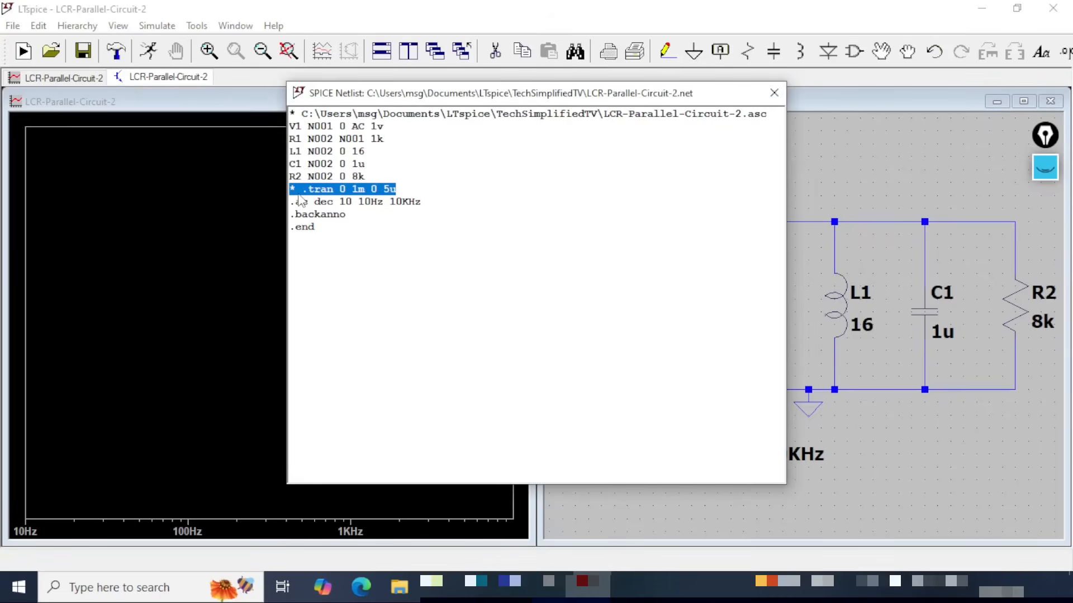
left_click_drag(491, 114, 274, 109)
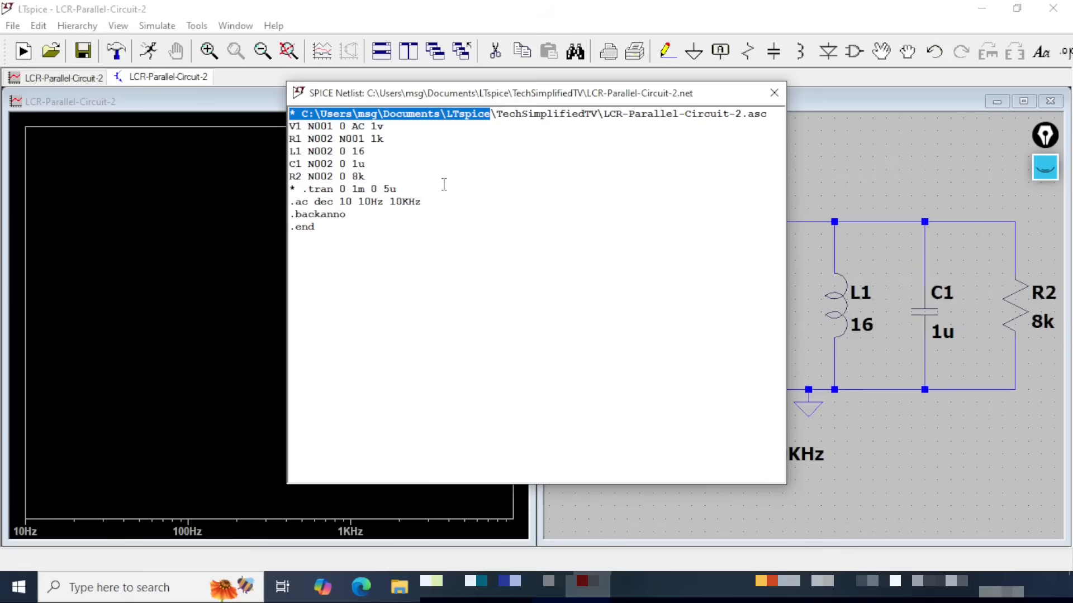
left_click_drag(397, 189, 288, 186)
left_click_drag(439, 201, 305, 202)
left_click(603, 200)
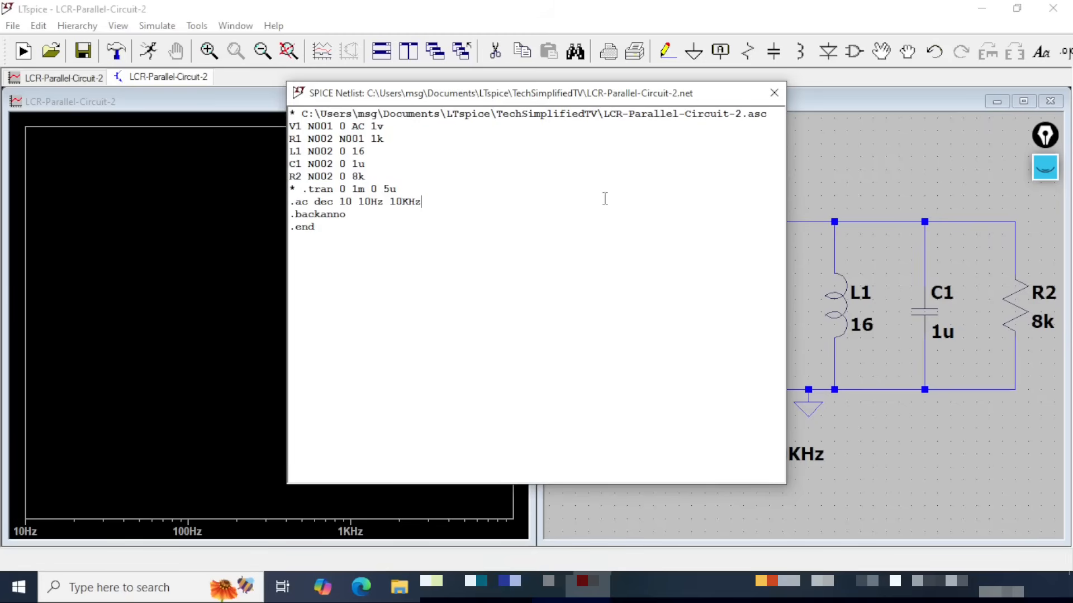
left_click(774, 95)
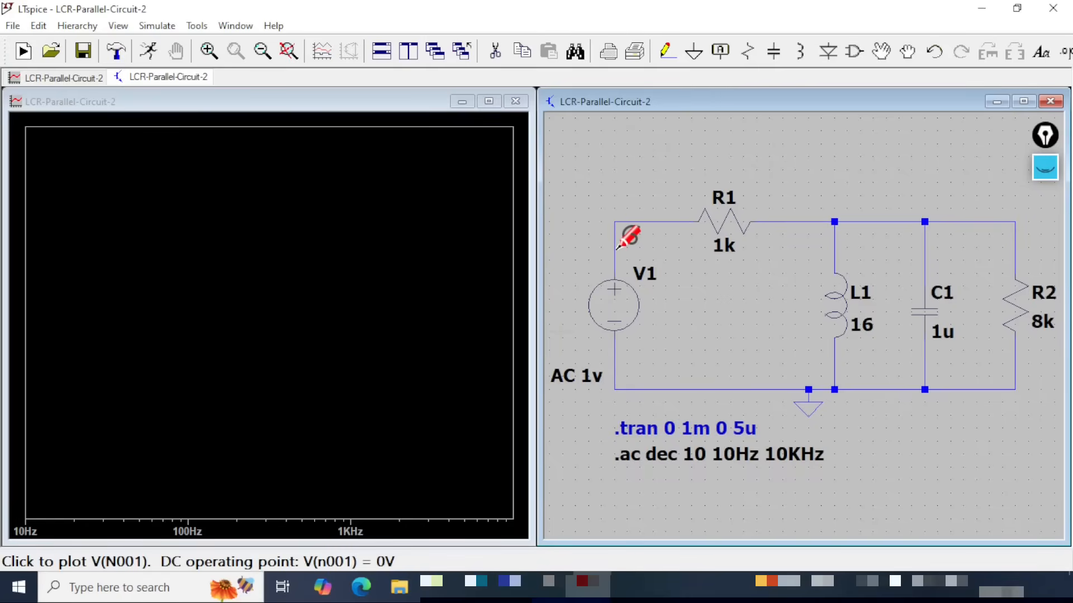
- Plot the source voltage V(n001), add a second plot pane and plot the R1 voltage V(N001,N002) in it
left_click_drag(618, 248, 630, 355)
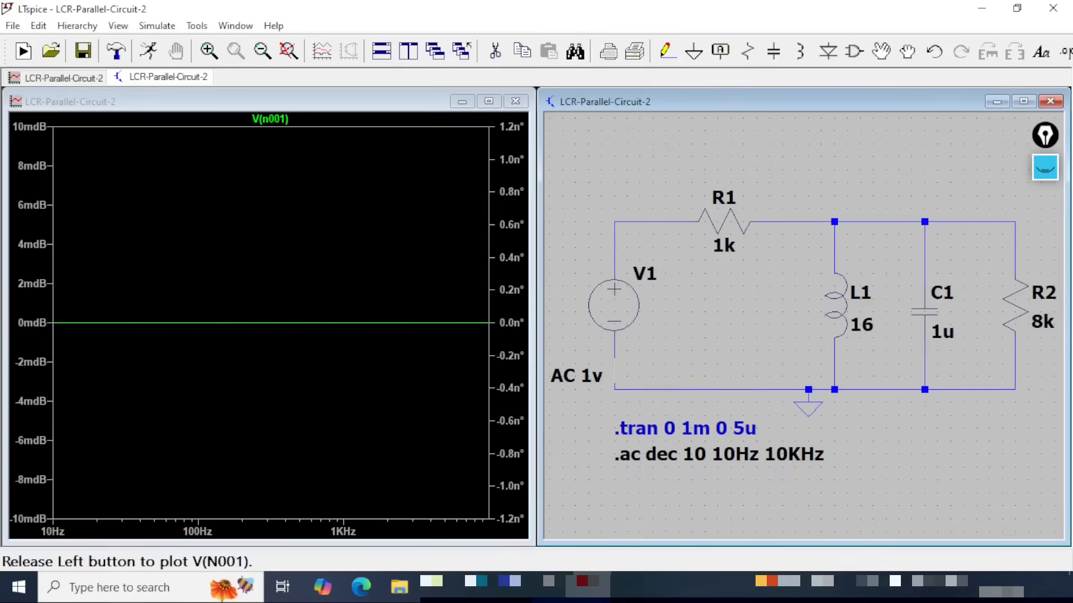
left_click(325, 102)
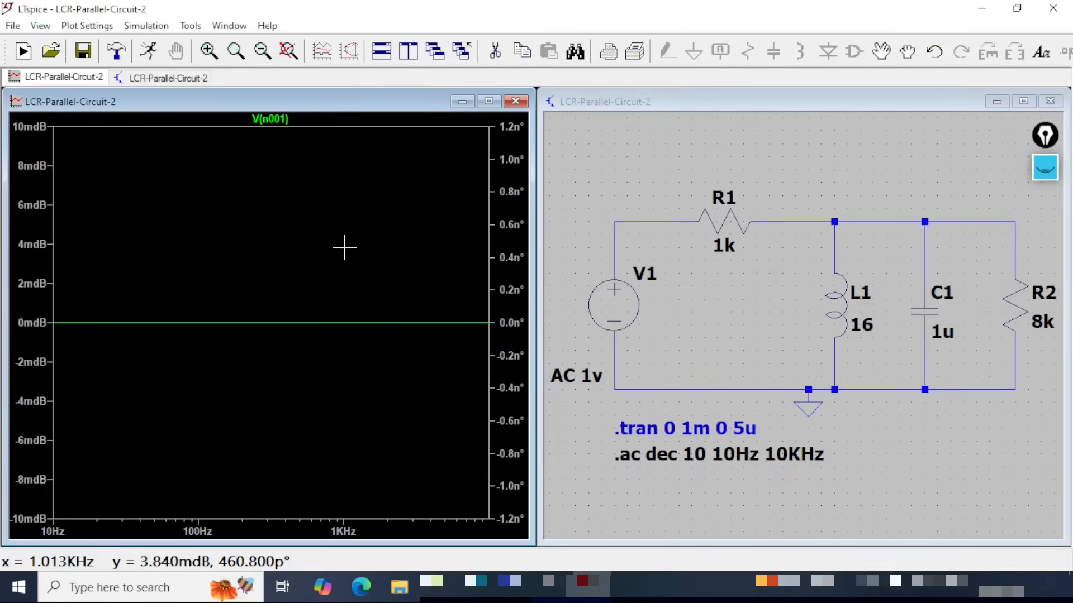
left_click(761, 100)
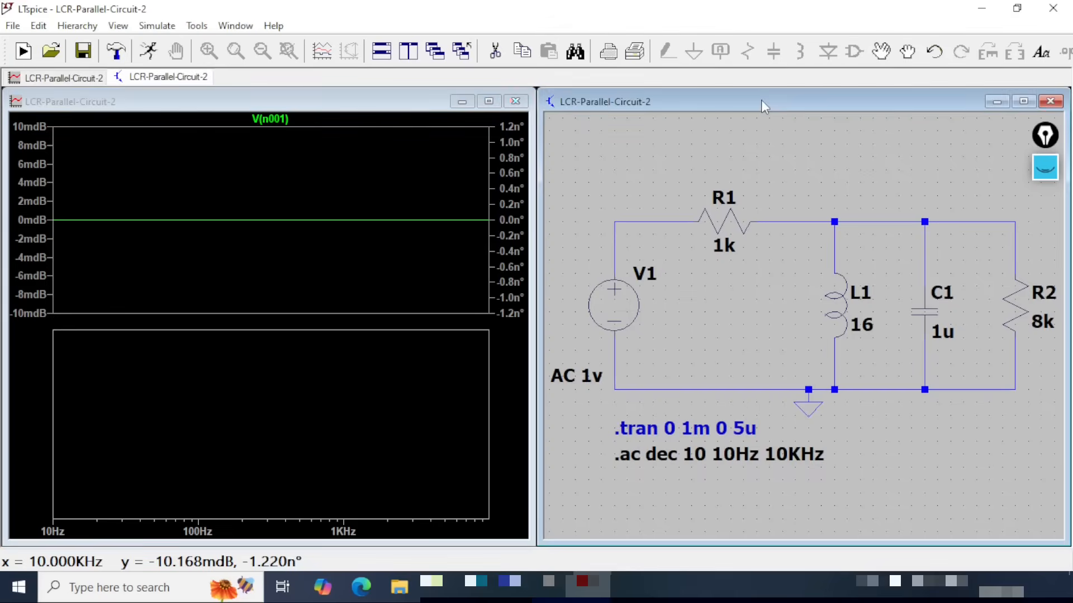
mouse_move(677, 219)
left_mouse_down()
mouse_move(718, 211)
mouse_move(781, 220)
left_mouse_up()
- Add a third plot pane and plot the parallel section's voltage V(n002) in it
left_click(321, 184)
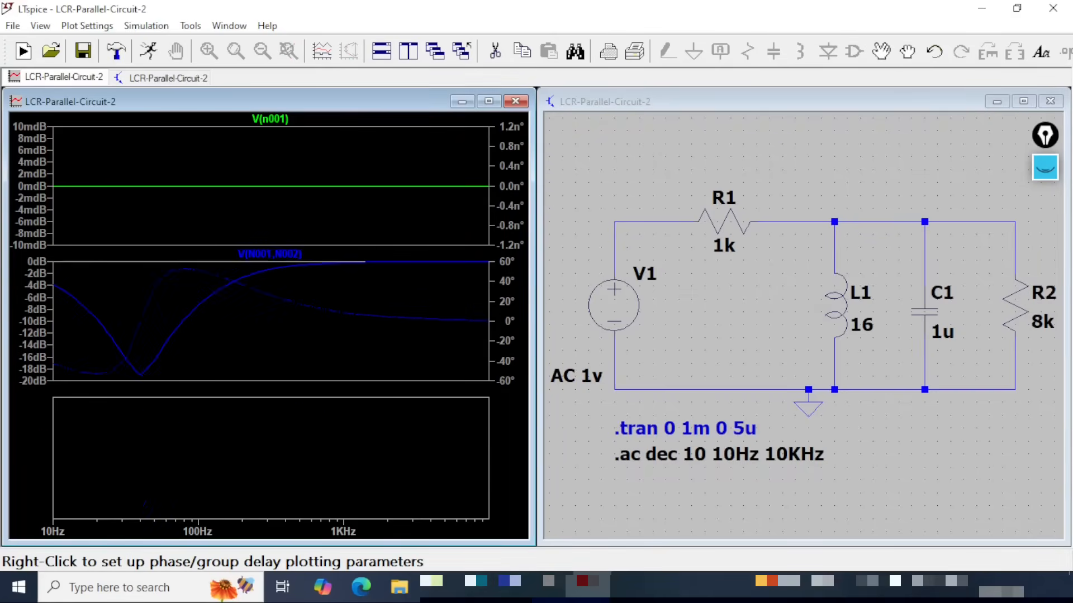
left_click(896, 102)
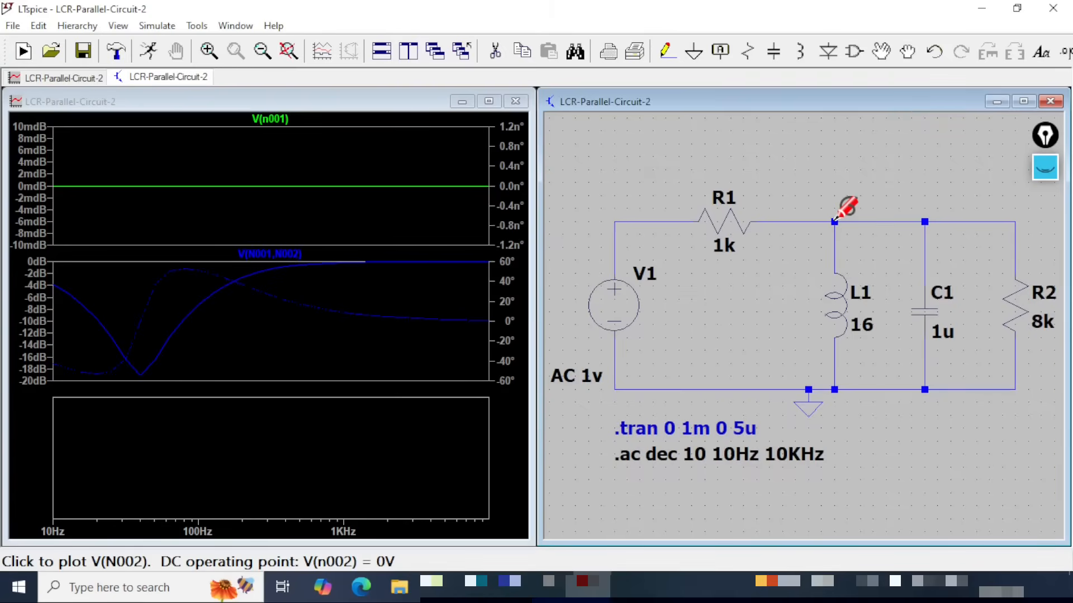
left_click_drag(835, 221, 834, 377)
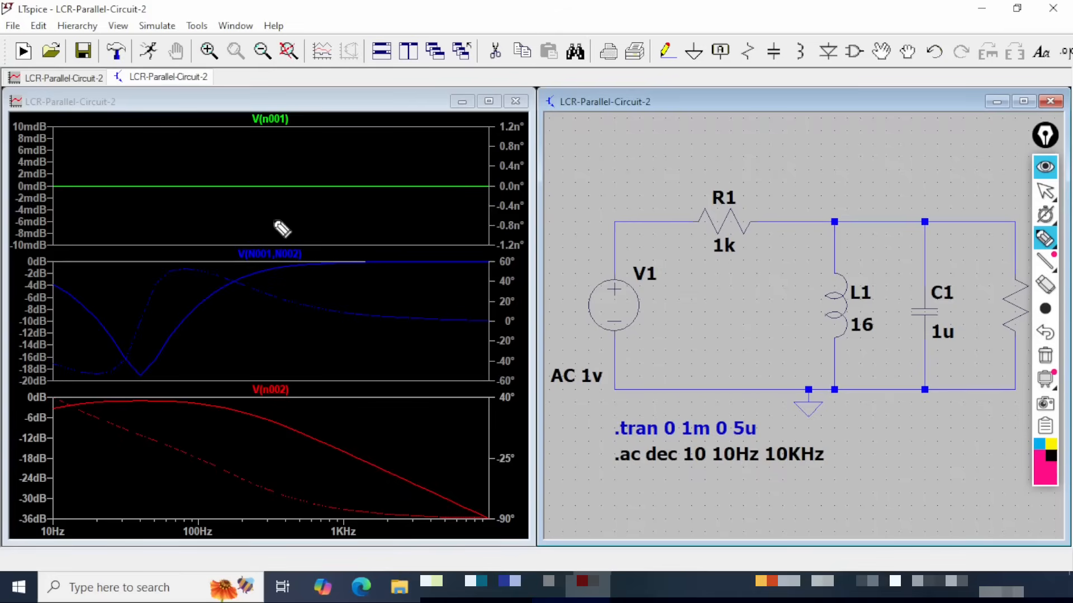
- Underline the V(n001) curve with the pen and mark 10Hz, 100Hz, 1KHz and the upper end of the frequency axis
left_click_drag(148, 195, 353, 197)
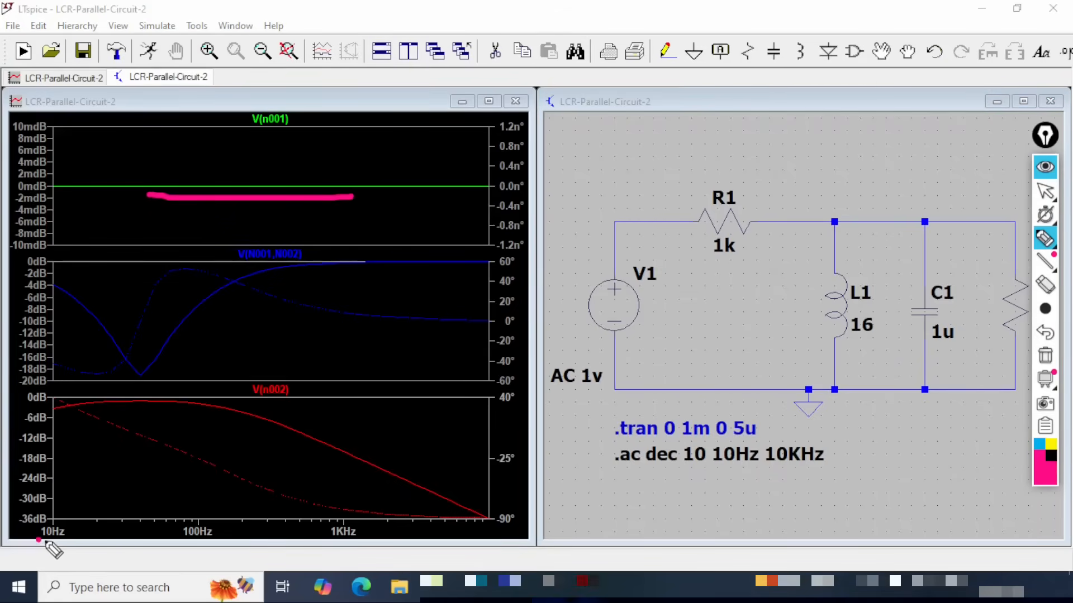
left_click_drag(37, 541, 80, 535)
left_click_drag(465, 541, 505, 536)
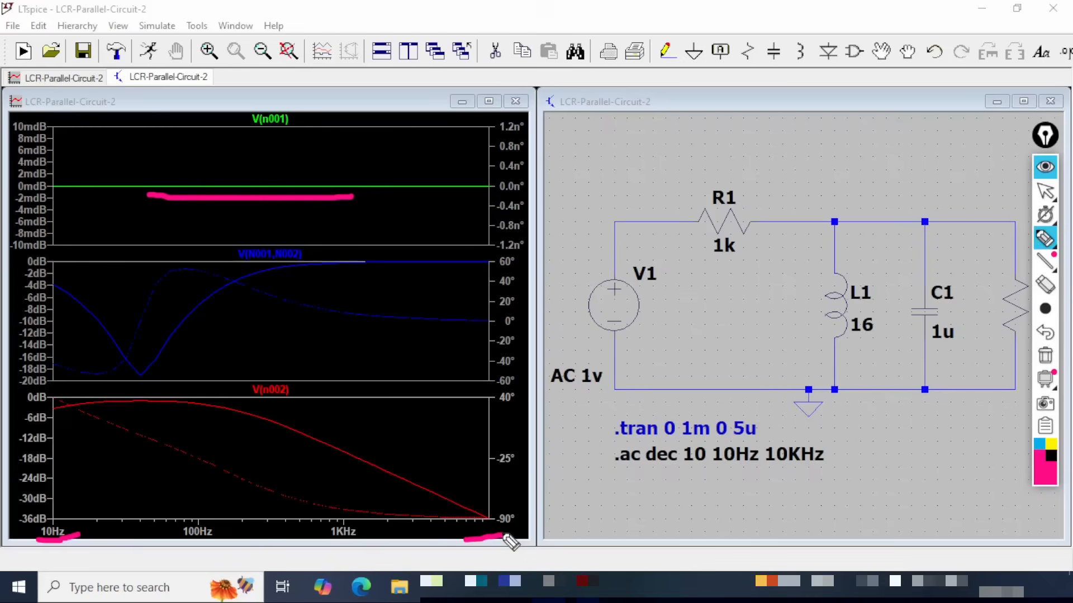
left_click_drag(177, 540, 225, 538)
left_click_drag(331, 540, 366, 542)
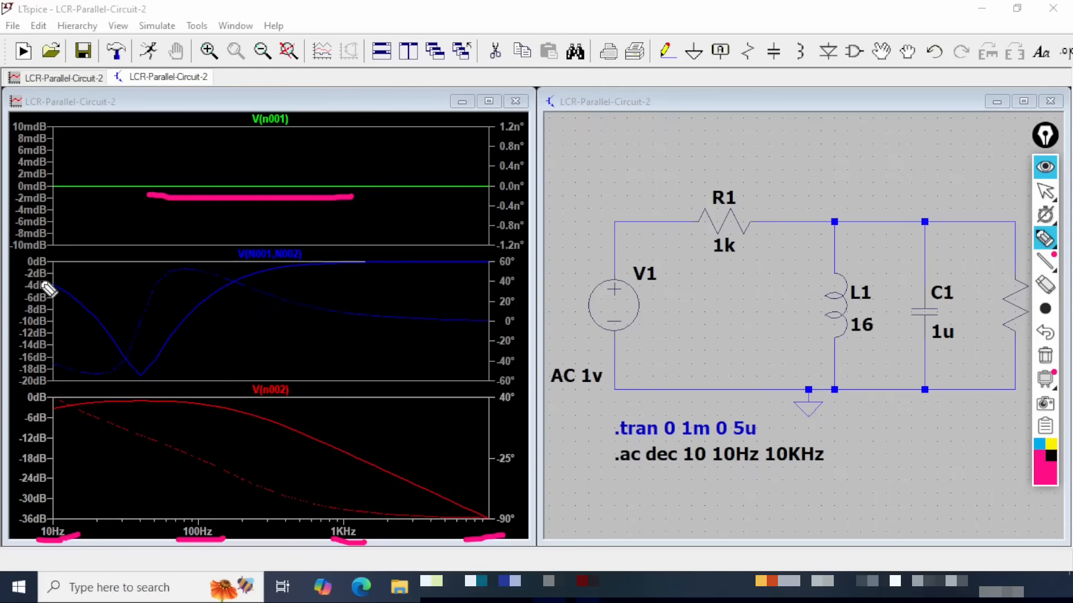
- Trace the V(N001,N002) magnitude curve and part of its phase curve with the pen, and underline R1 on the schematic
mouse_move(48, 281)
left_mouse_down()
mouse_move(96, 301)
mouse_move(140, 372)
mouse_move(175, 321)
mouse_move(299, 260)
mouse_move(467, 258)
left_mouse_up()
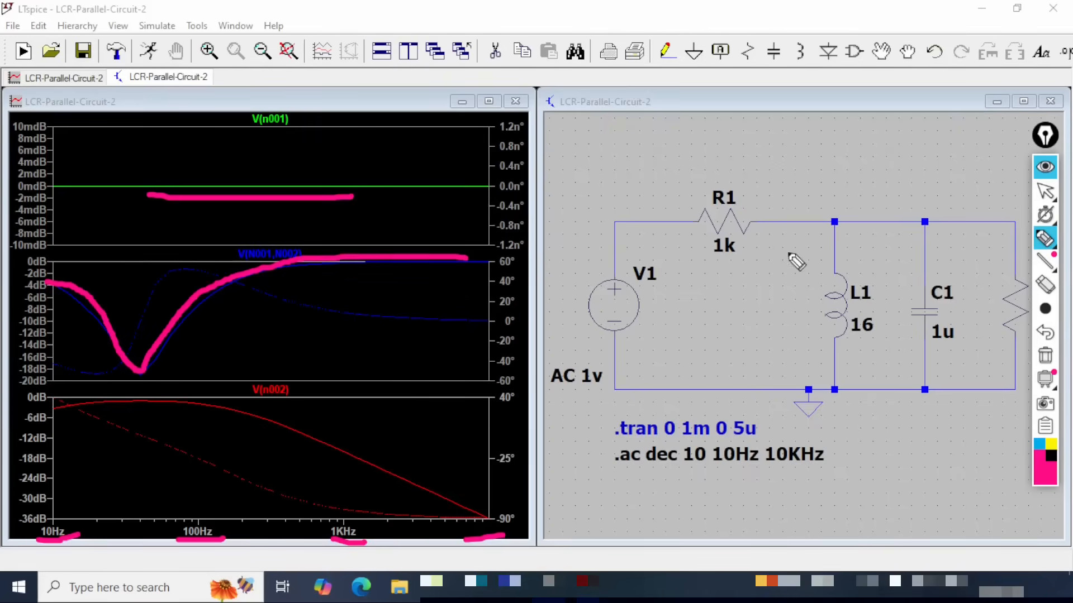
left_click_drag(700, 267, 766, 258)
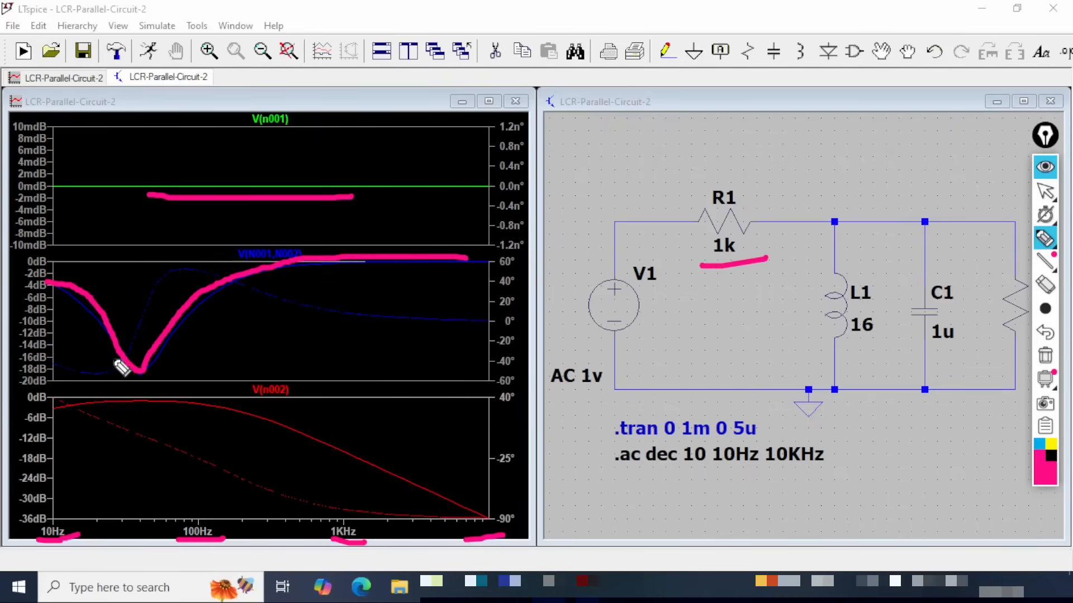
left_click_drag(278, 302, 422, 321)
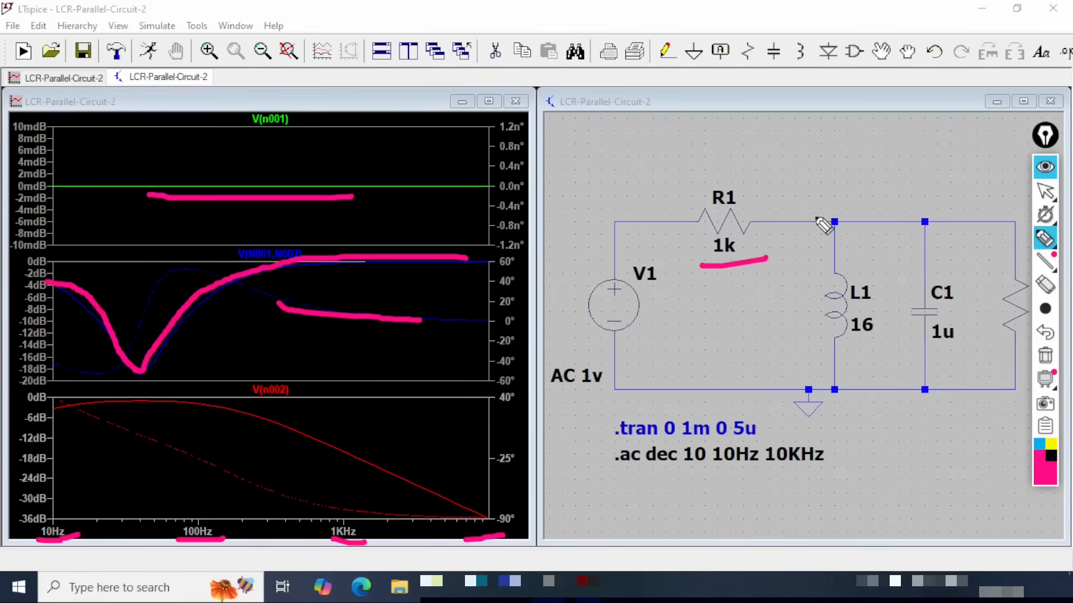
- Outline the parallel L1, C1 and R2 section with the pen, and trace the V(n002) magnitude curve and its frequency axis
mouse_move(810, 204)
left_mouse_down()
mouse_move(806, 263)
mouse_move(932, 417)
mouse_move(1028, 398)
mouse_move(911, 211)
mouse_move(812, 206)
left_mouse_up()
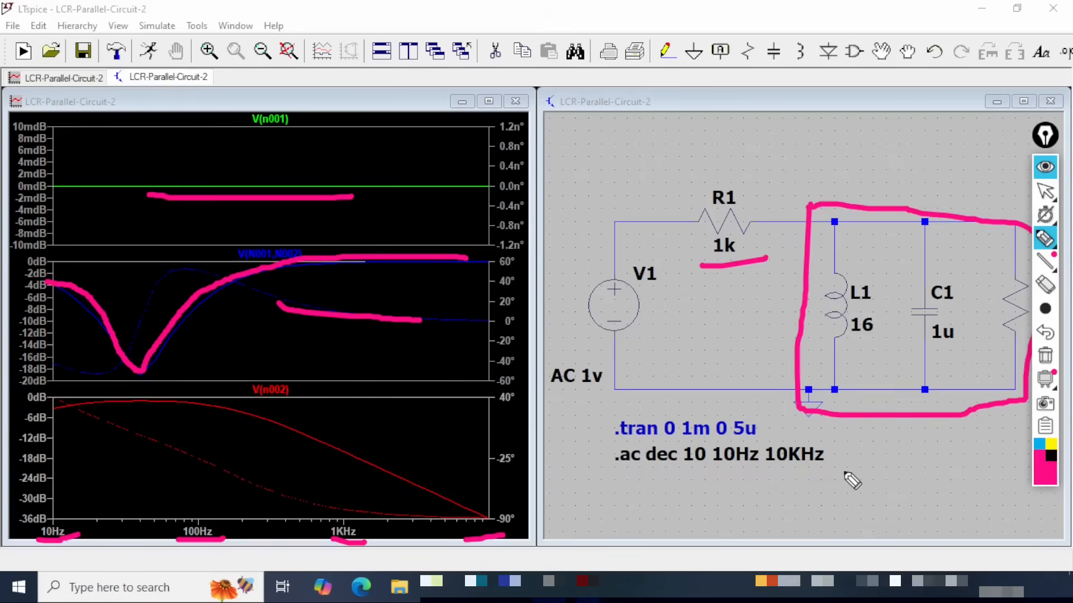
mouse_move(50, 411)
left_mouse_down()
mouse_move(221, 404)
mouse_move(491, 515)
left_mouse_up()
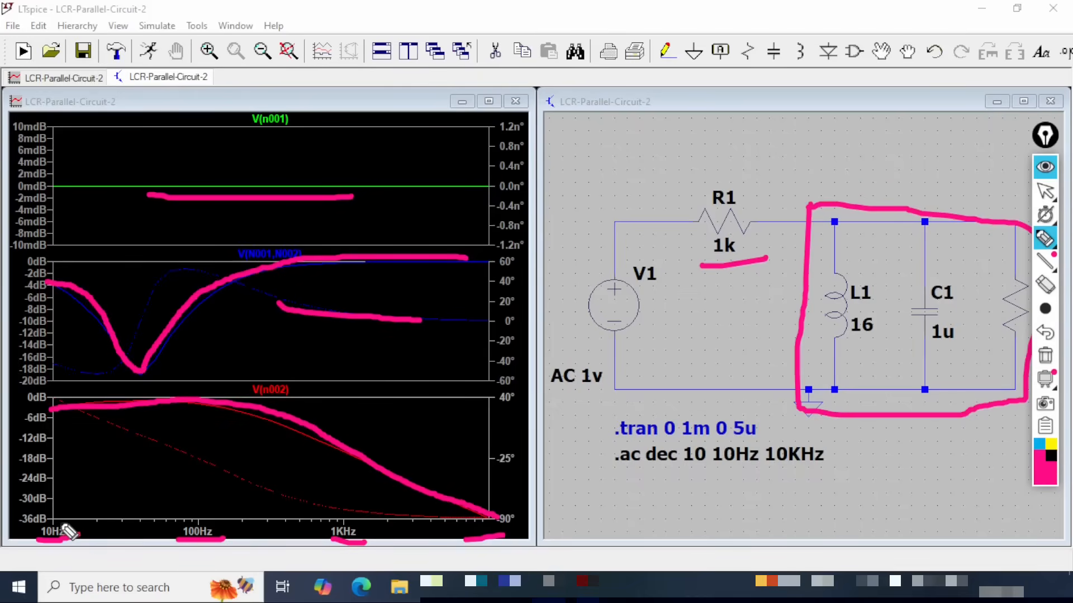
left_click_drag(59, 523, 497, 523)
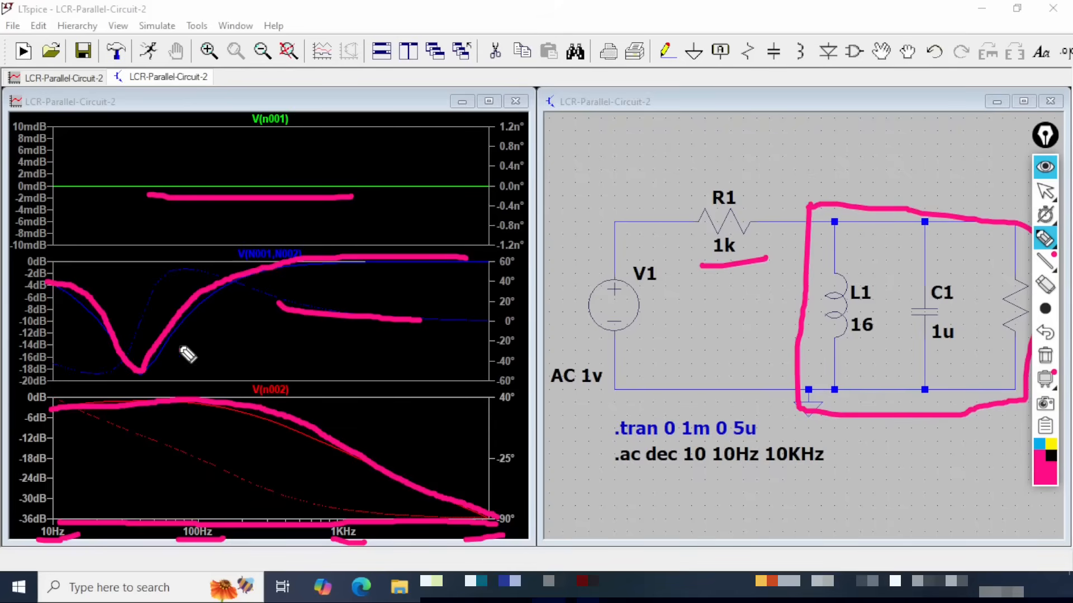
- Draw a rising pen stroke in the V(N001,N002) pane and a check mark beside R1, and clear all pen marks
left_click_drag(174, 329, 458, 270)
left_click(482, 257)
left_click_drag(742, 184, 836, 150)
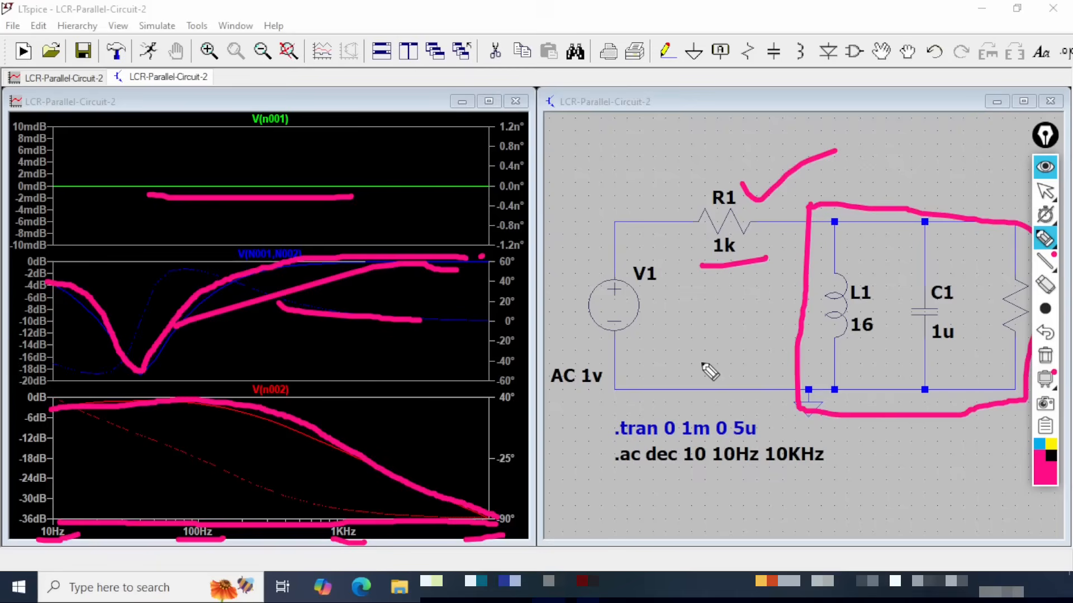
key("ctrl+shift+1")
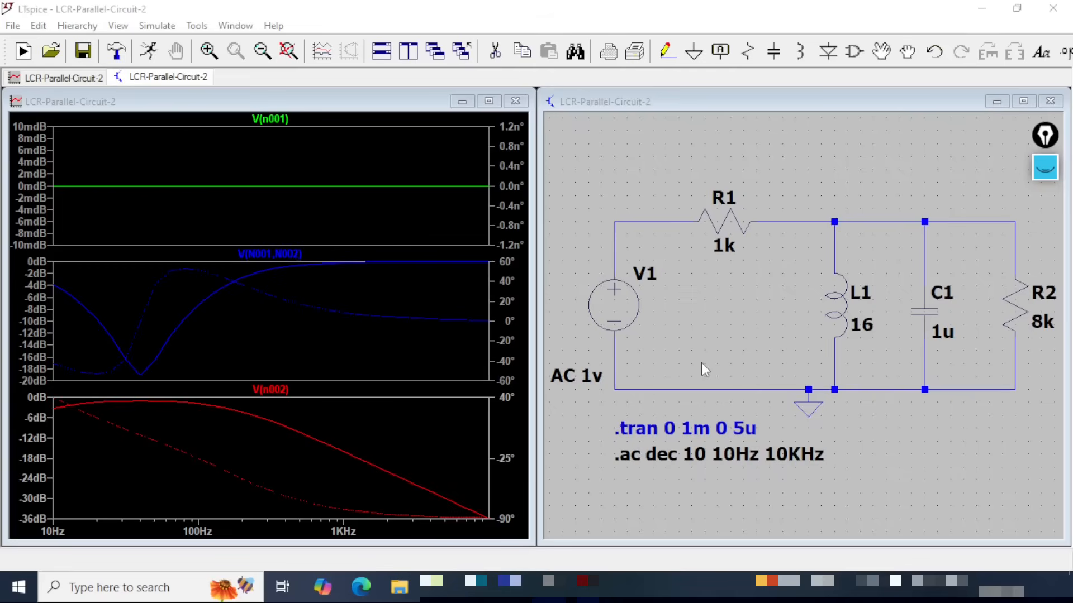
- Underline the component values of R1, L1, C1 and R2 on the schematic with the pen
key("ctrl+shift+3")
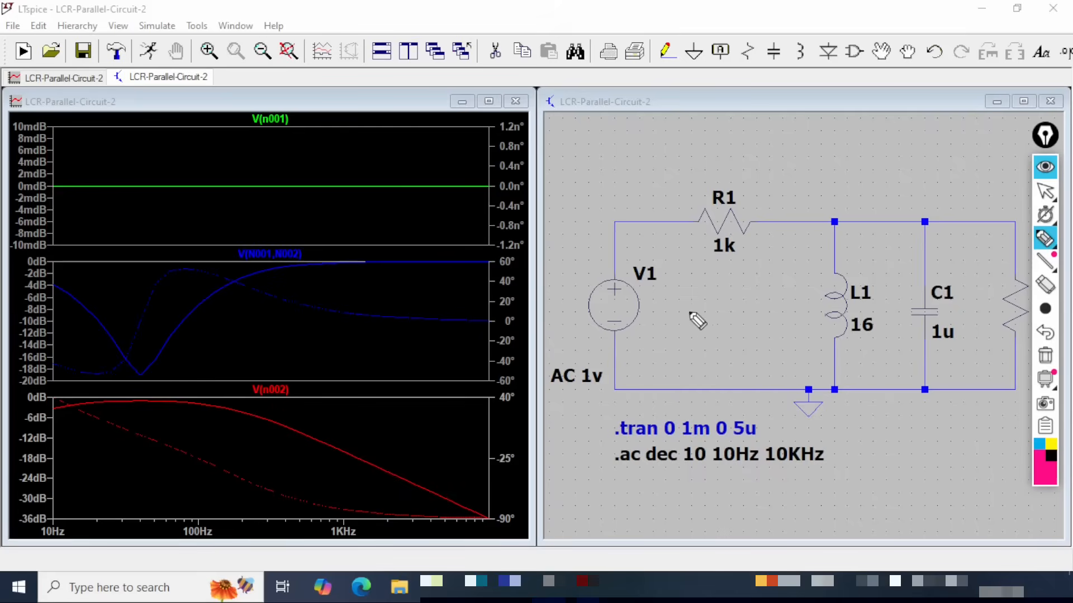
left_click_drag(706, 272, 746, 249)
mouse_move(823, 369)
left_mouse_down()
mouse_move(874, 344)
mouse_move(1025, 356)
left_mouse_up()
left_click(927, 364)
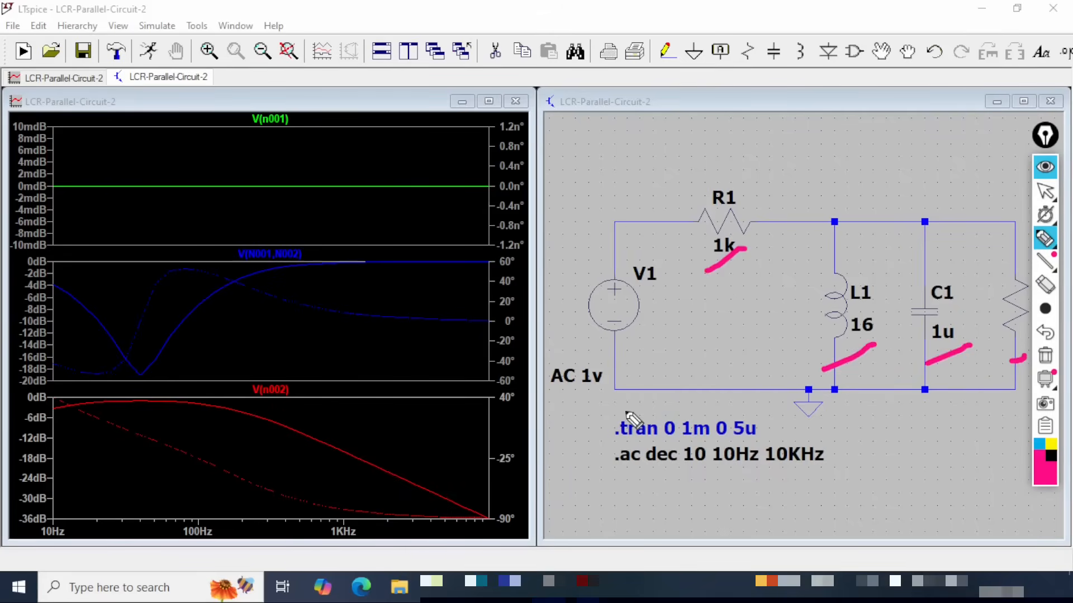
- Check-mark the .tran and .ac directives with the pen, and mark inductor L1 and the Run command
left_click_drag(766, 425, 957, 391)
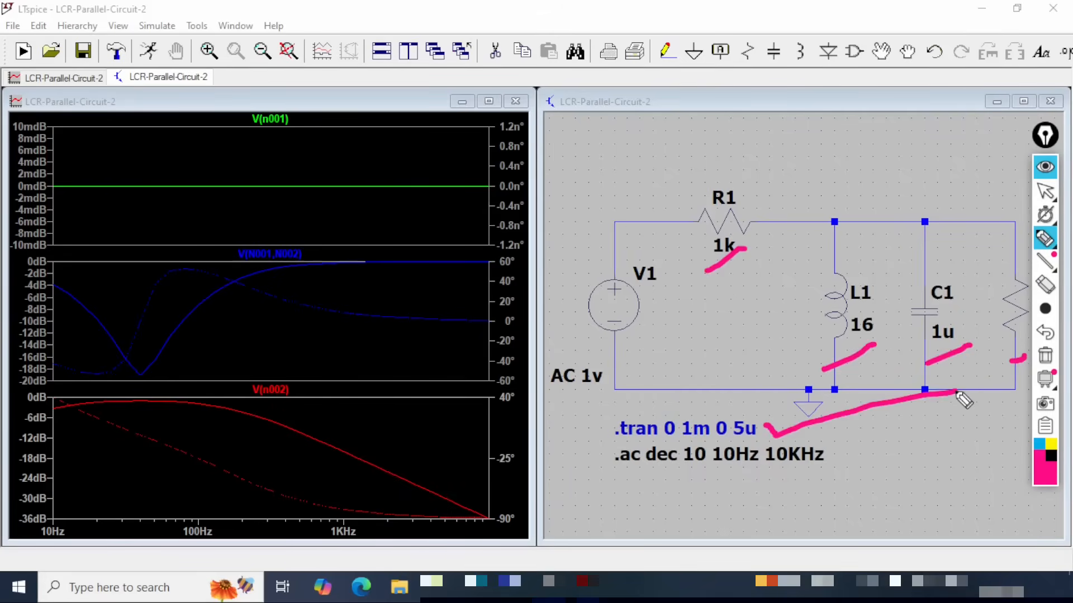
left_click_drag(837, 456, 956, 427)
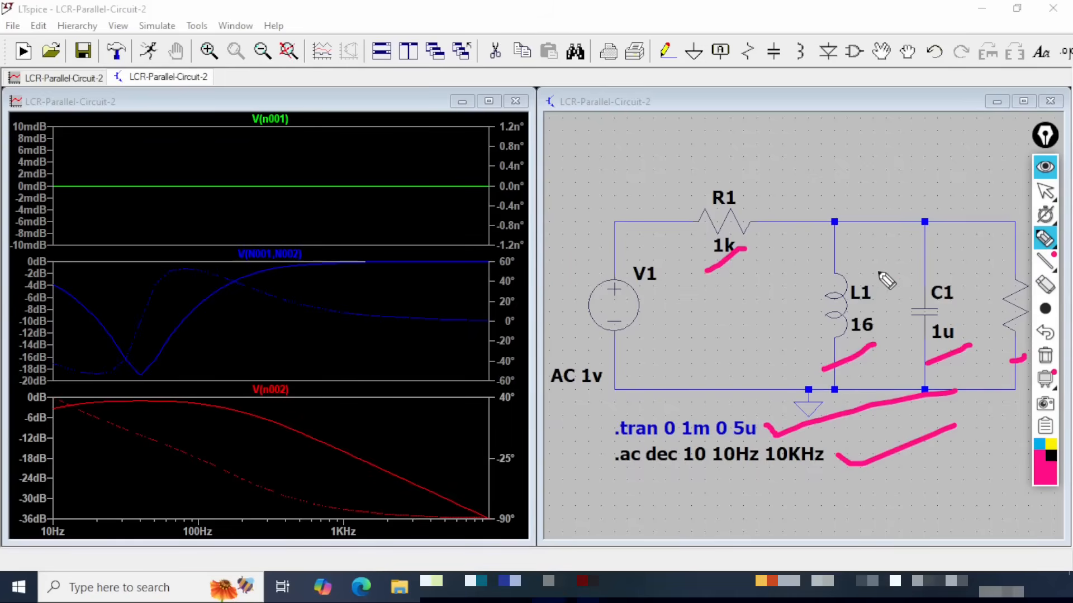
mouse_move(880, 273)
left_mouse_down()
mouse_move(891, 246)
mouse_move(847, 229)
left_mouse_up()
left_click_drag(133, 66, 167, 46)
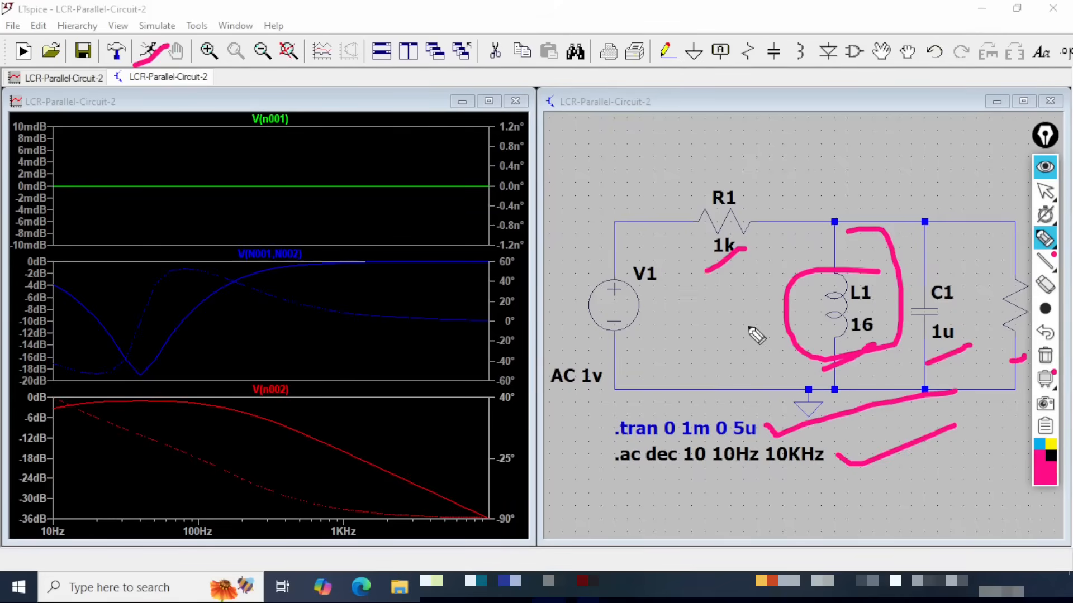